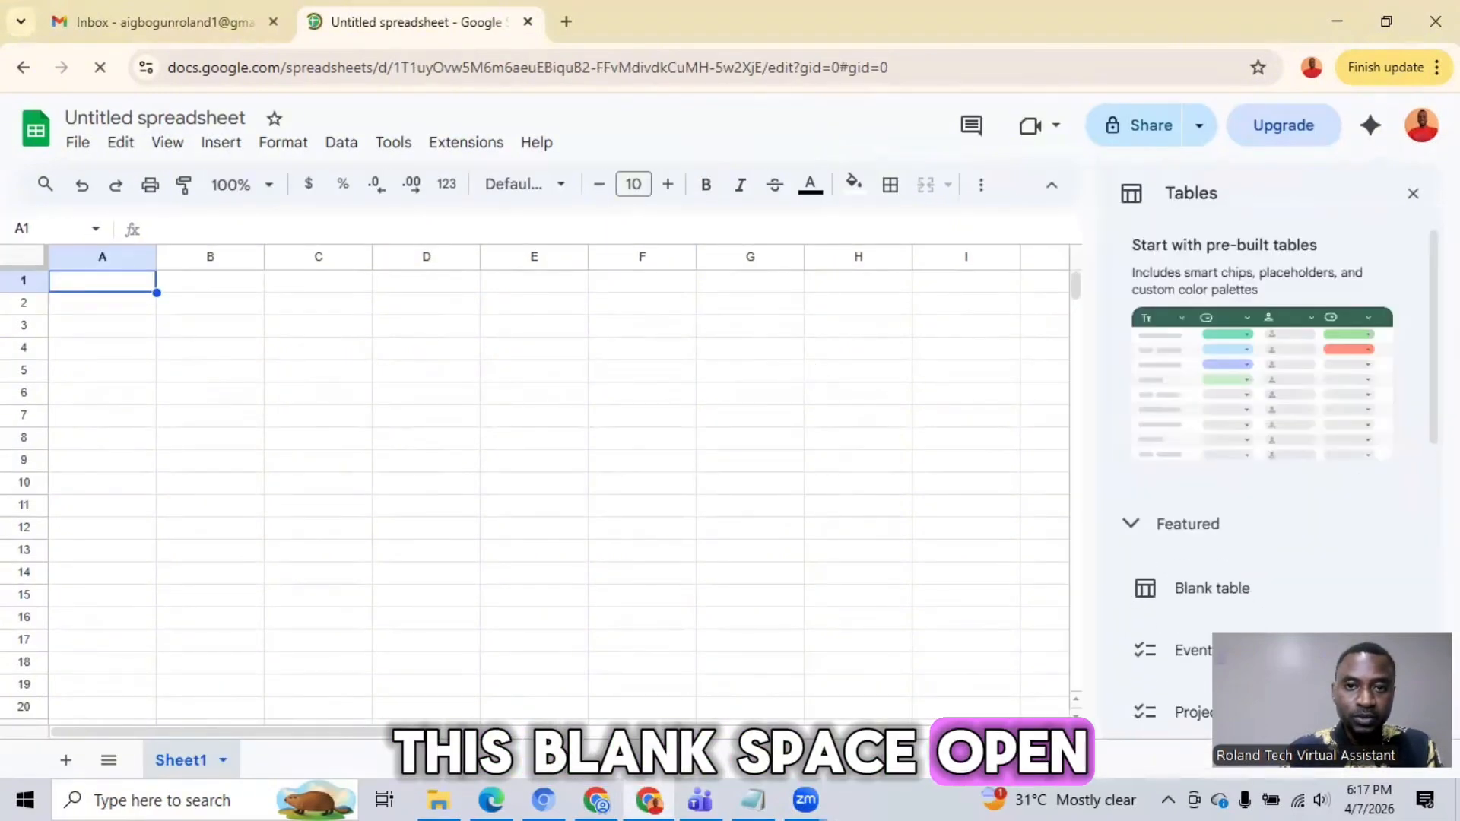
# Step: Close the pre-built tables suggestions, merge cells C2:G2, and enter the title "5 INTERNATIONAL SCHOOL IN NEW YORK CITY USA" there
pyautogui.click(1412, 195)
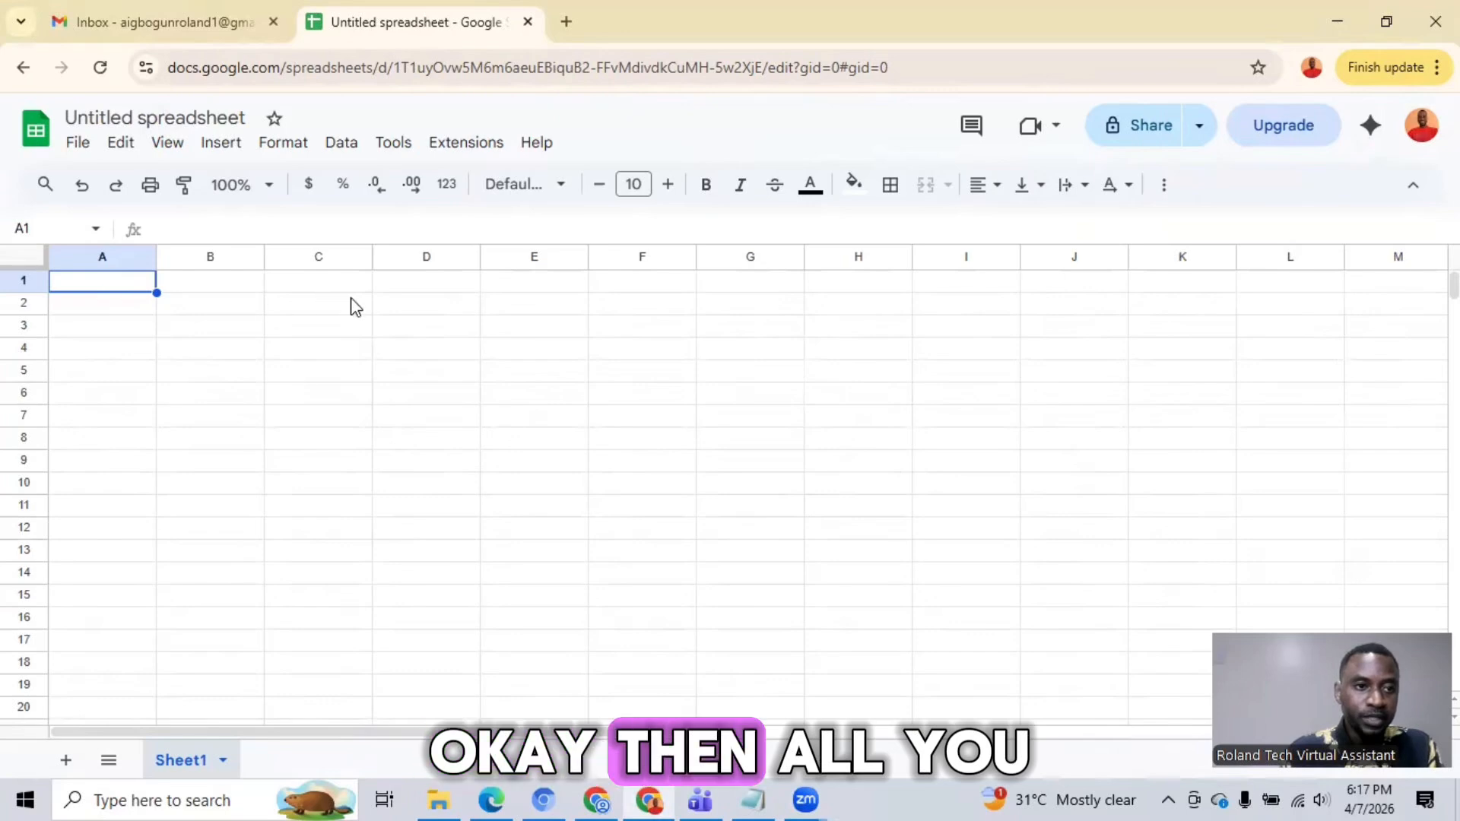
pyautogui.moveTo(370, 304); pyautogui.dragTo(772, 318)
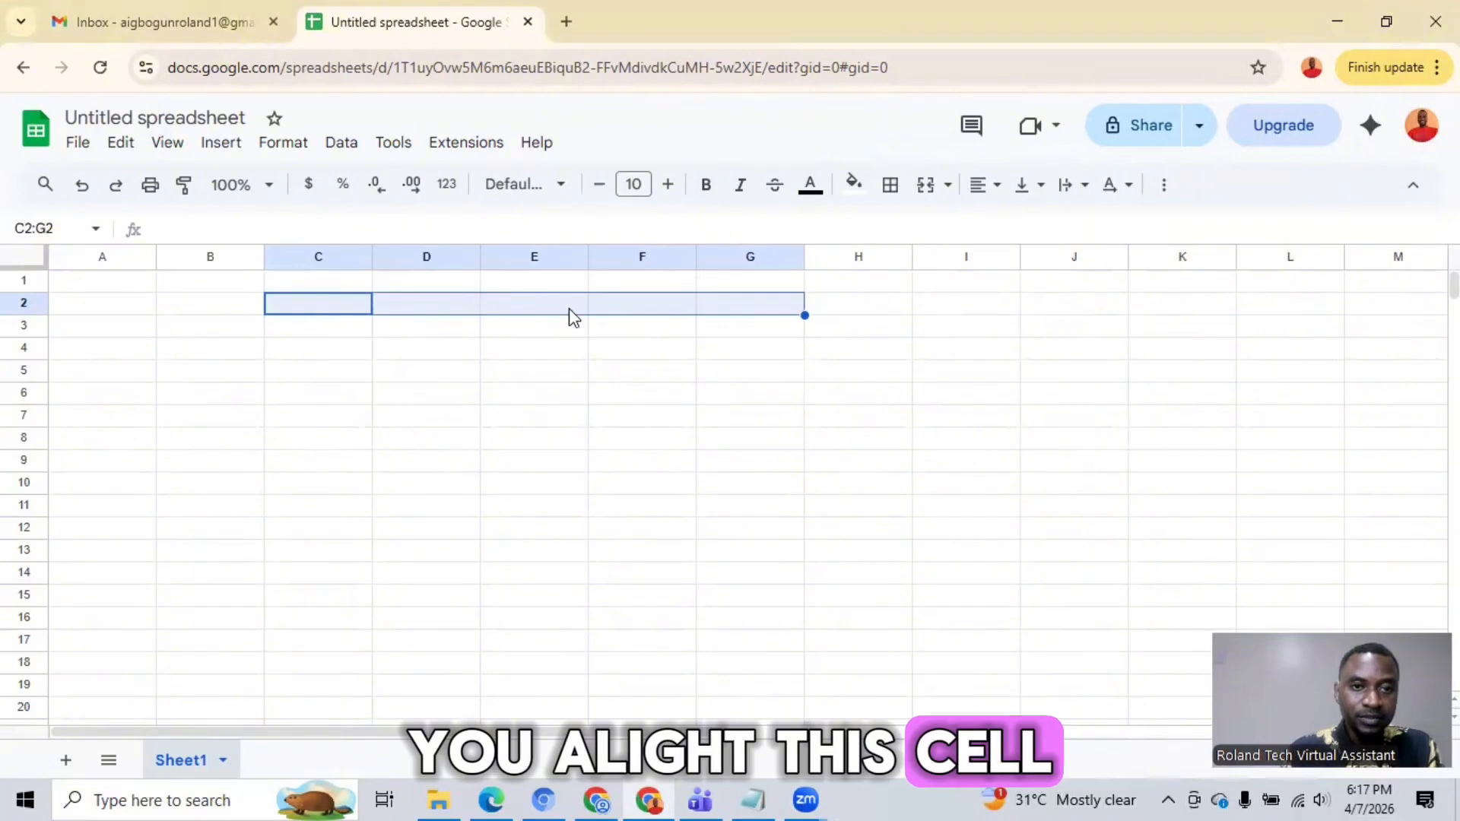
pyautogui.click(925, 186)
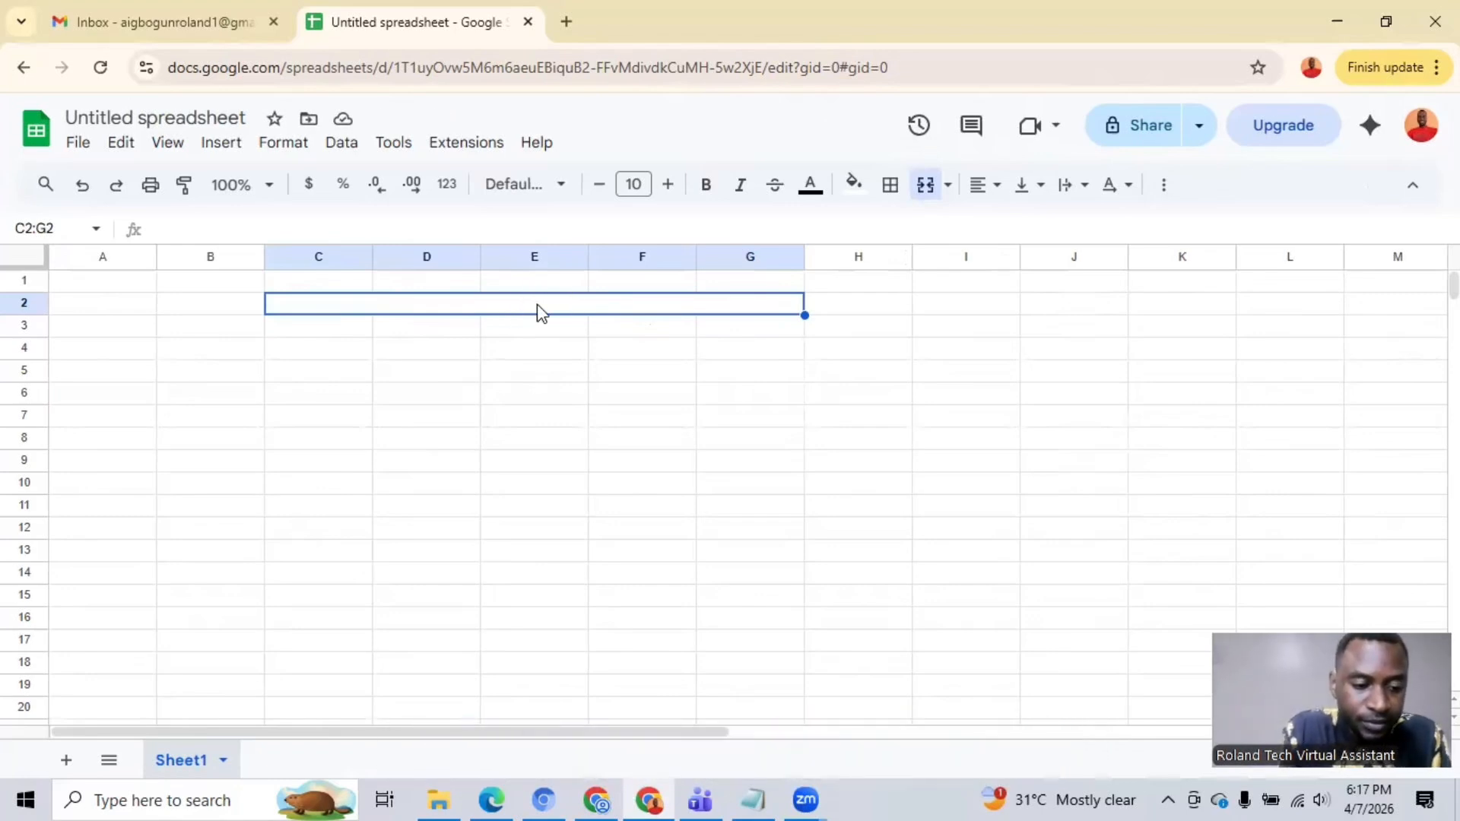
pyautogui.write('5')
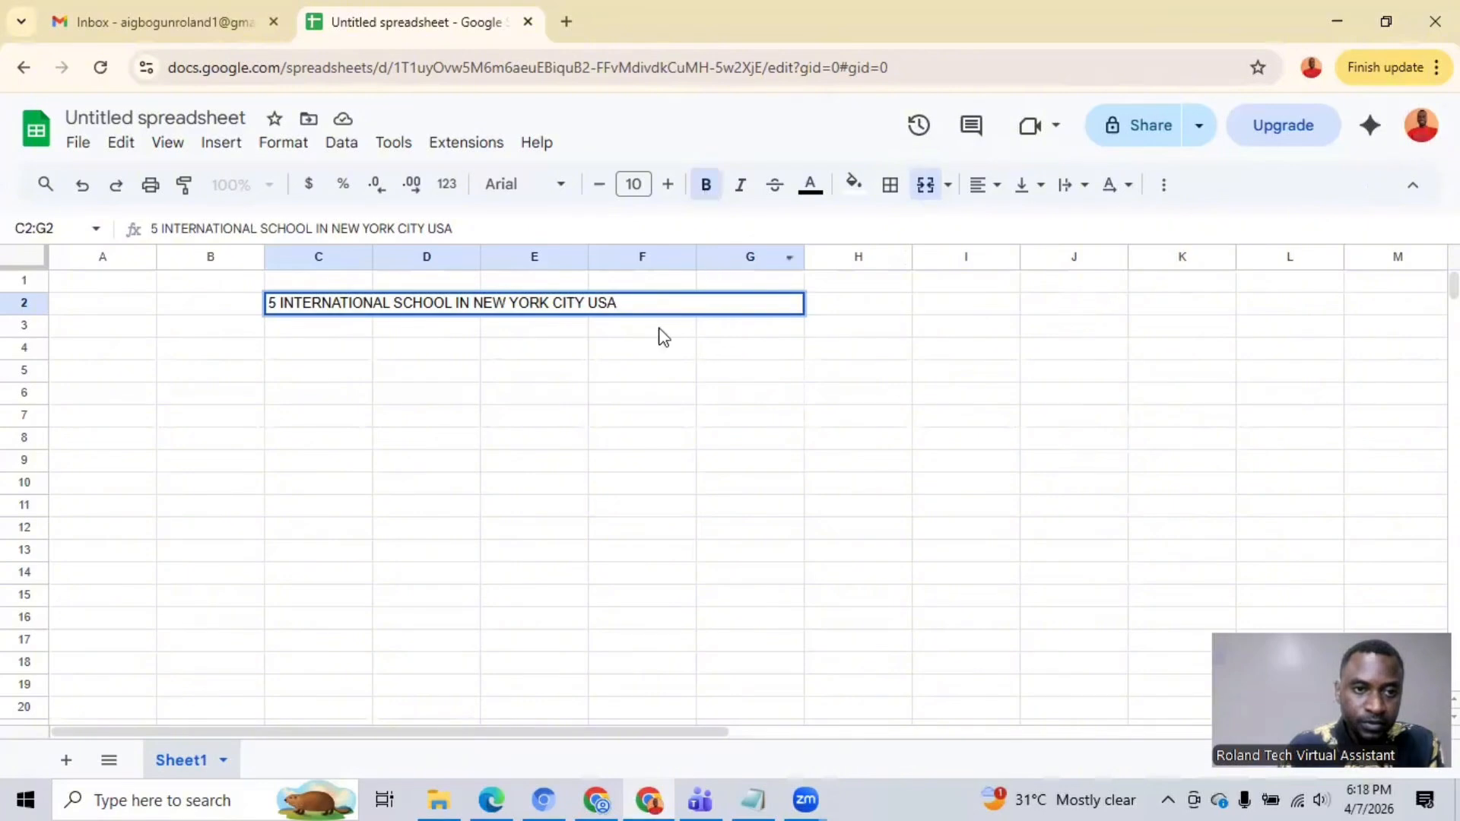
# Step: Make the title text in the merged cell bold and set its font size to 12
pyautogui.moveTo(654, 306); pyautogui.dragTo(266, 312)
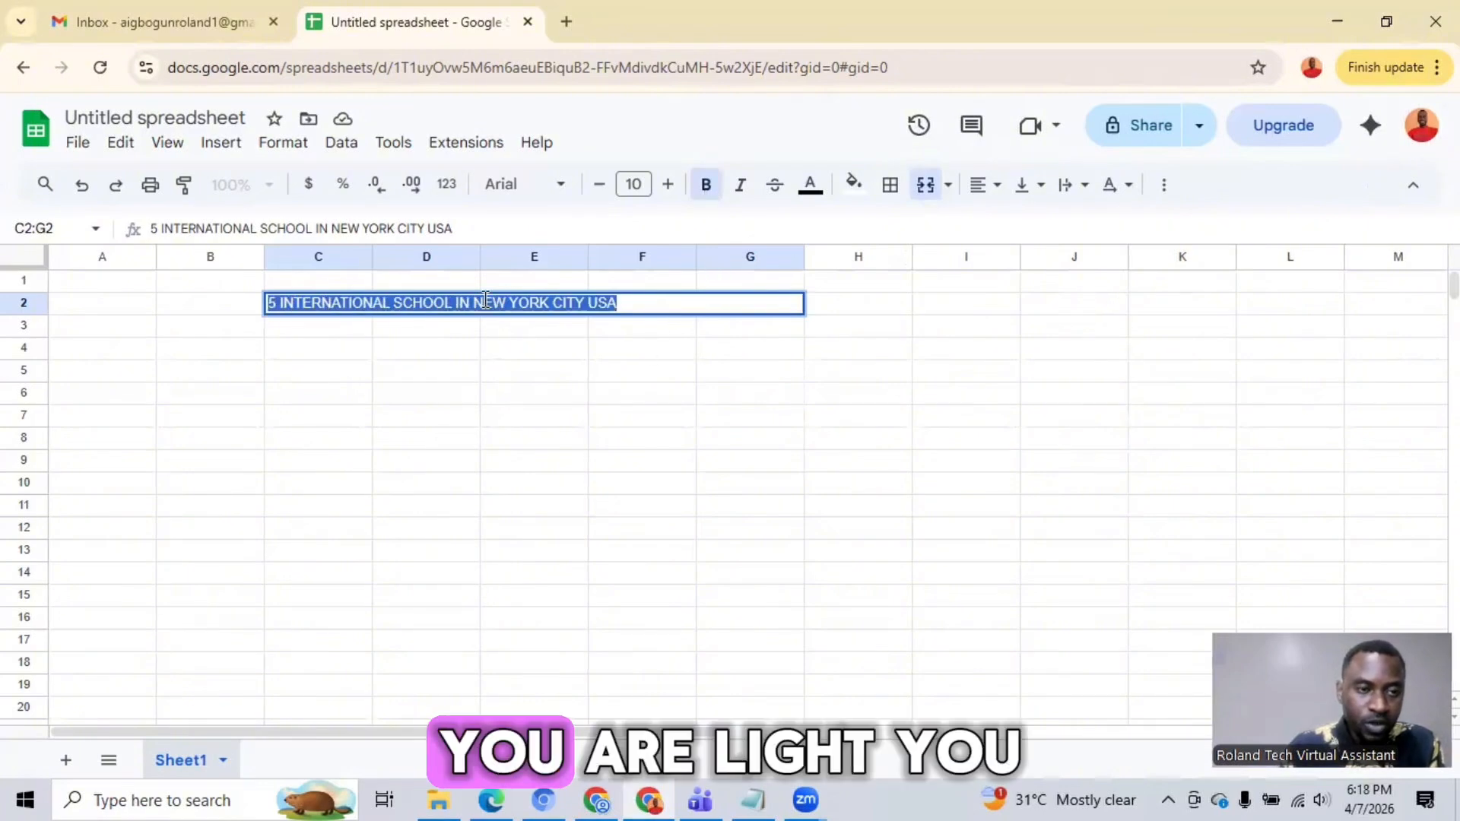
pyautogui.click(707, 192)
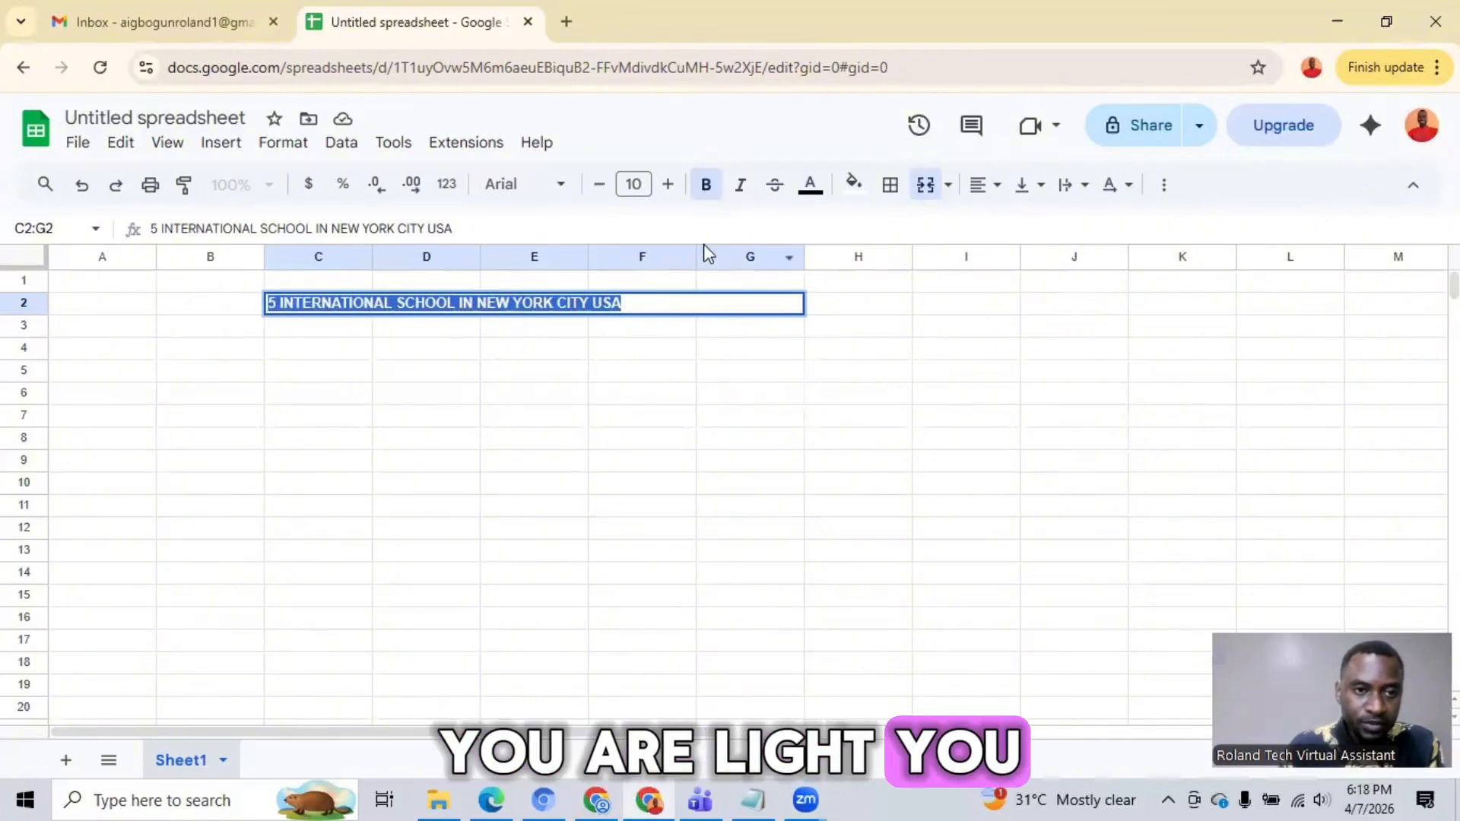
pyautogui.click(668, 186)
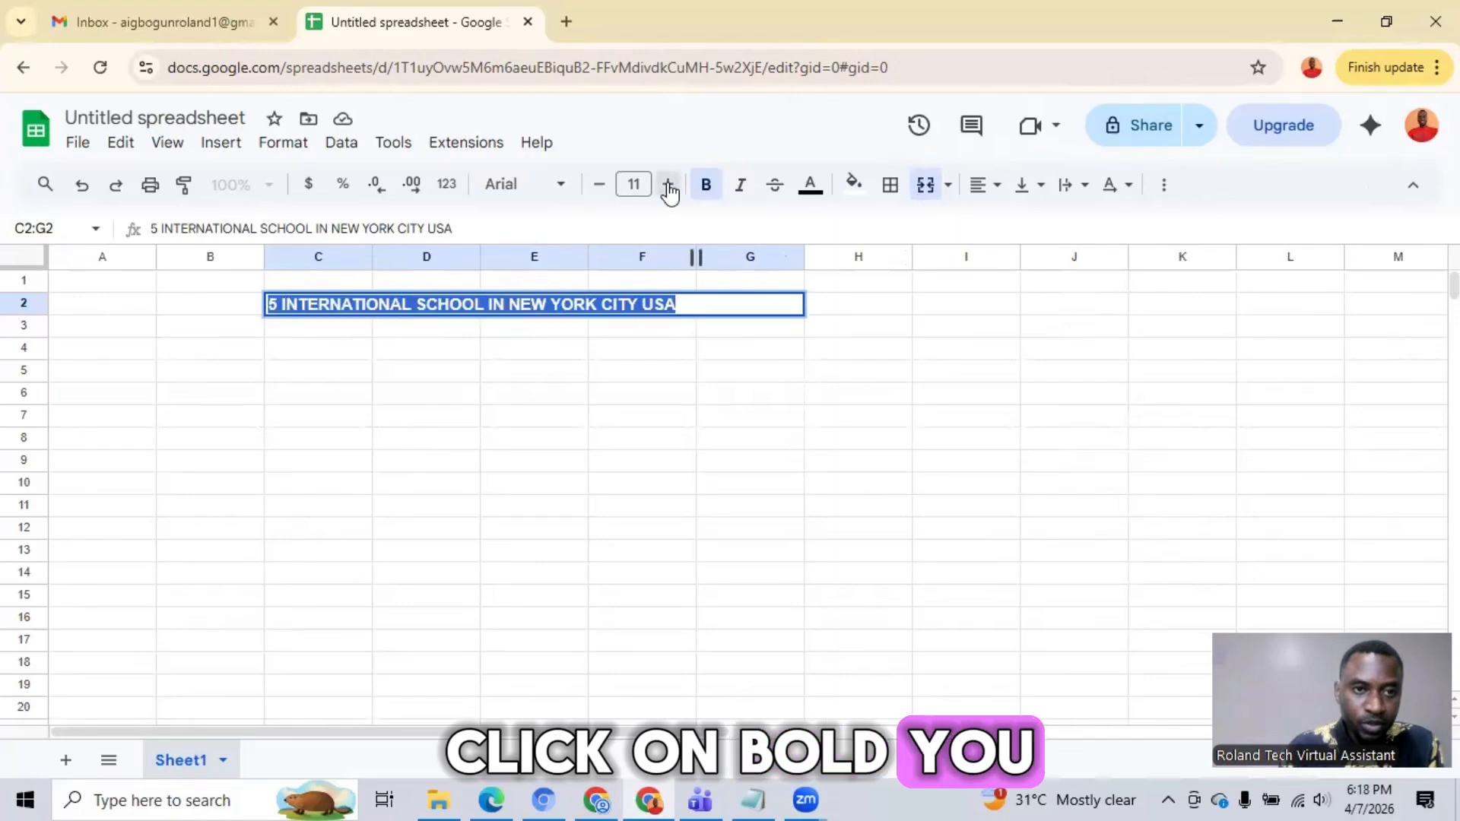
pyautogui.click(669, 186)
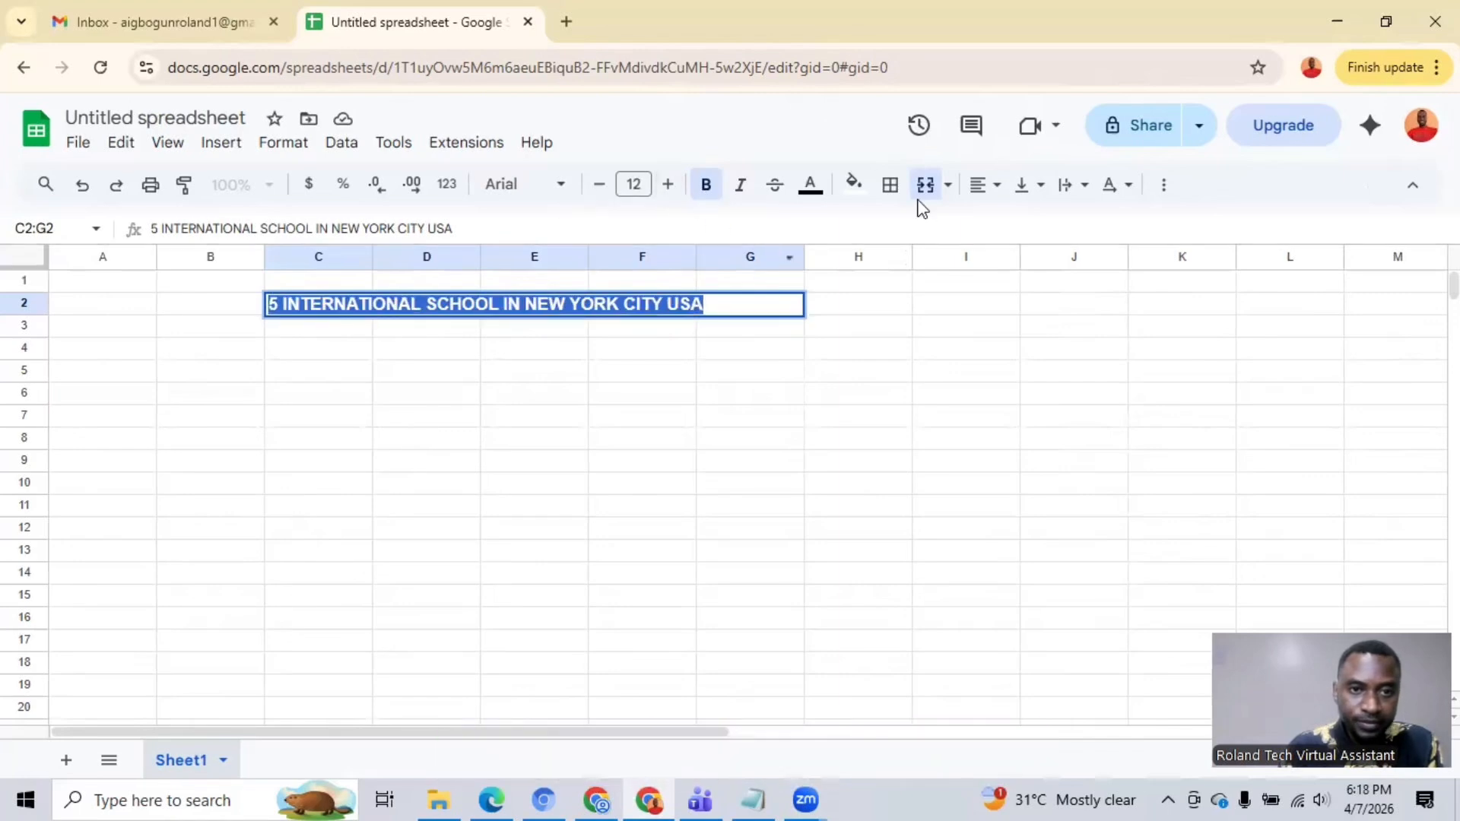
# Step: Colour the title text red and centre it horizontally in the merged cell
pyautogui.click(812, 189)
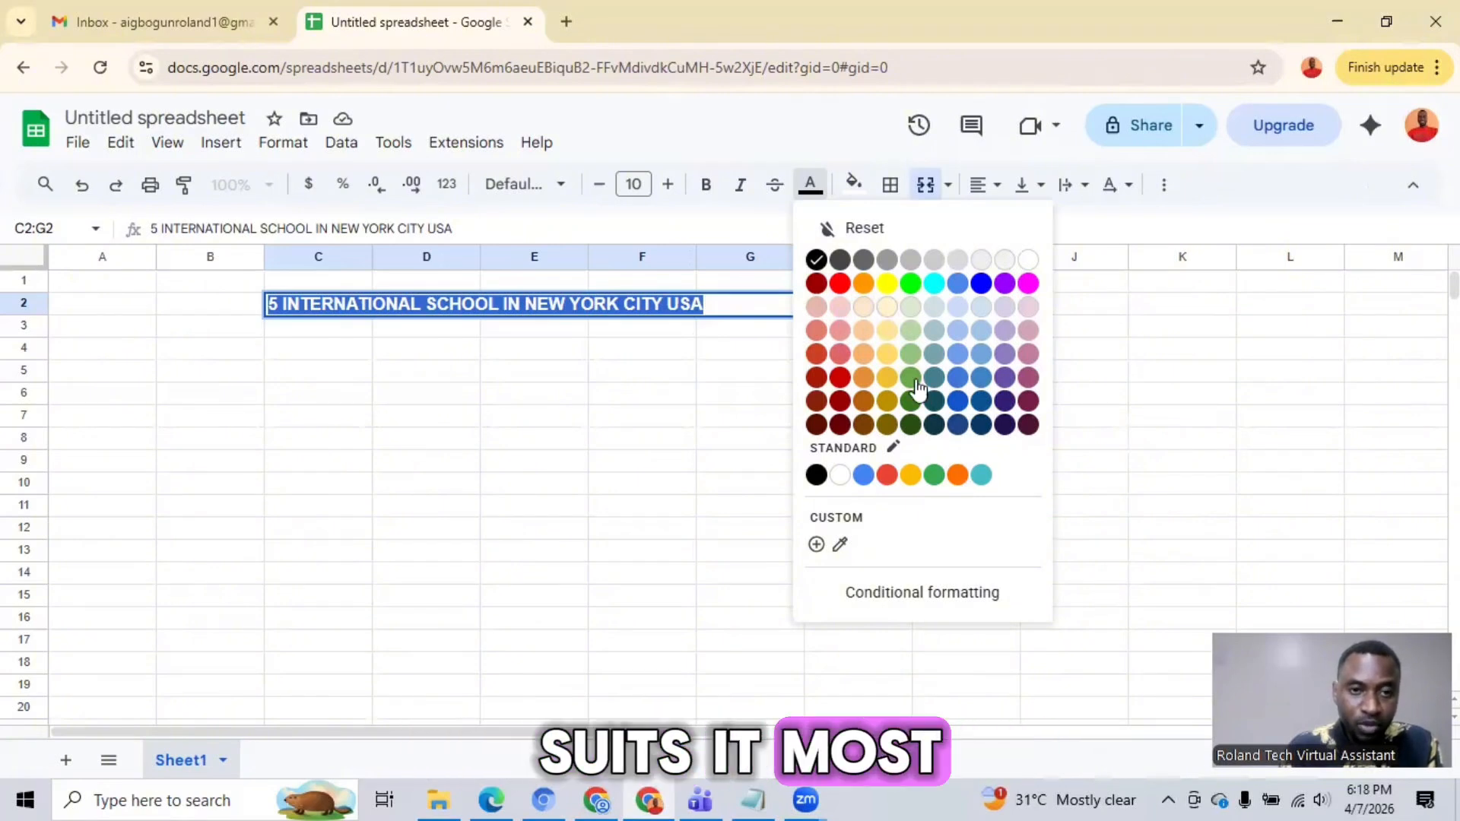
pyautogui.click(841, 285)
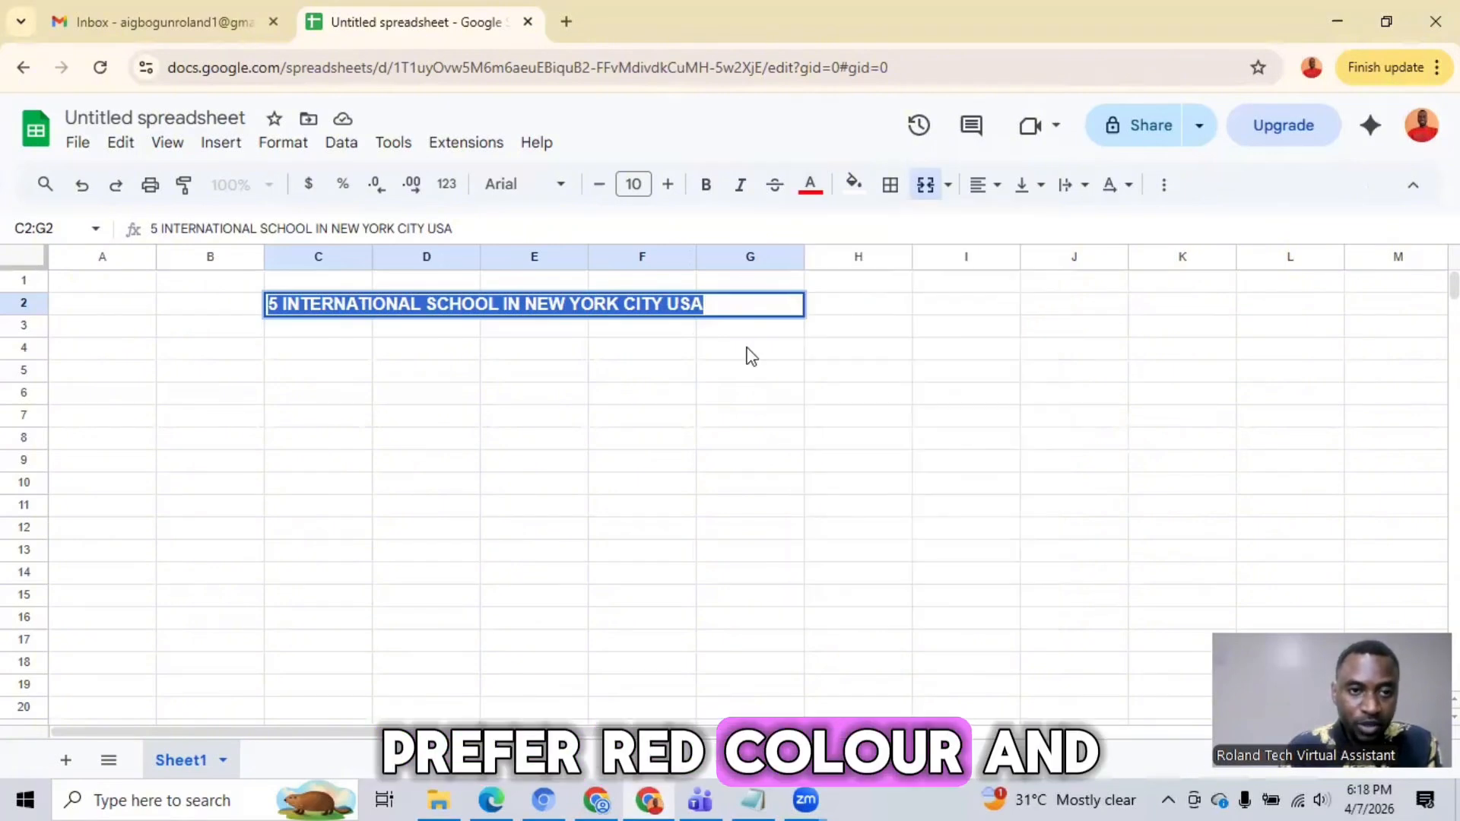
pyautogui.click(984, 186)
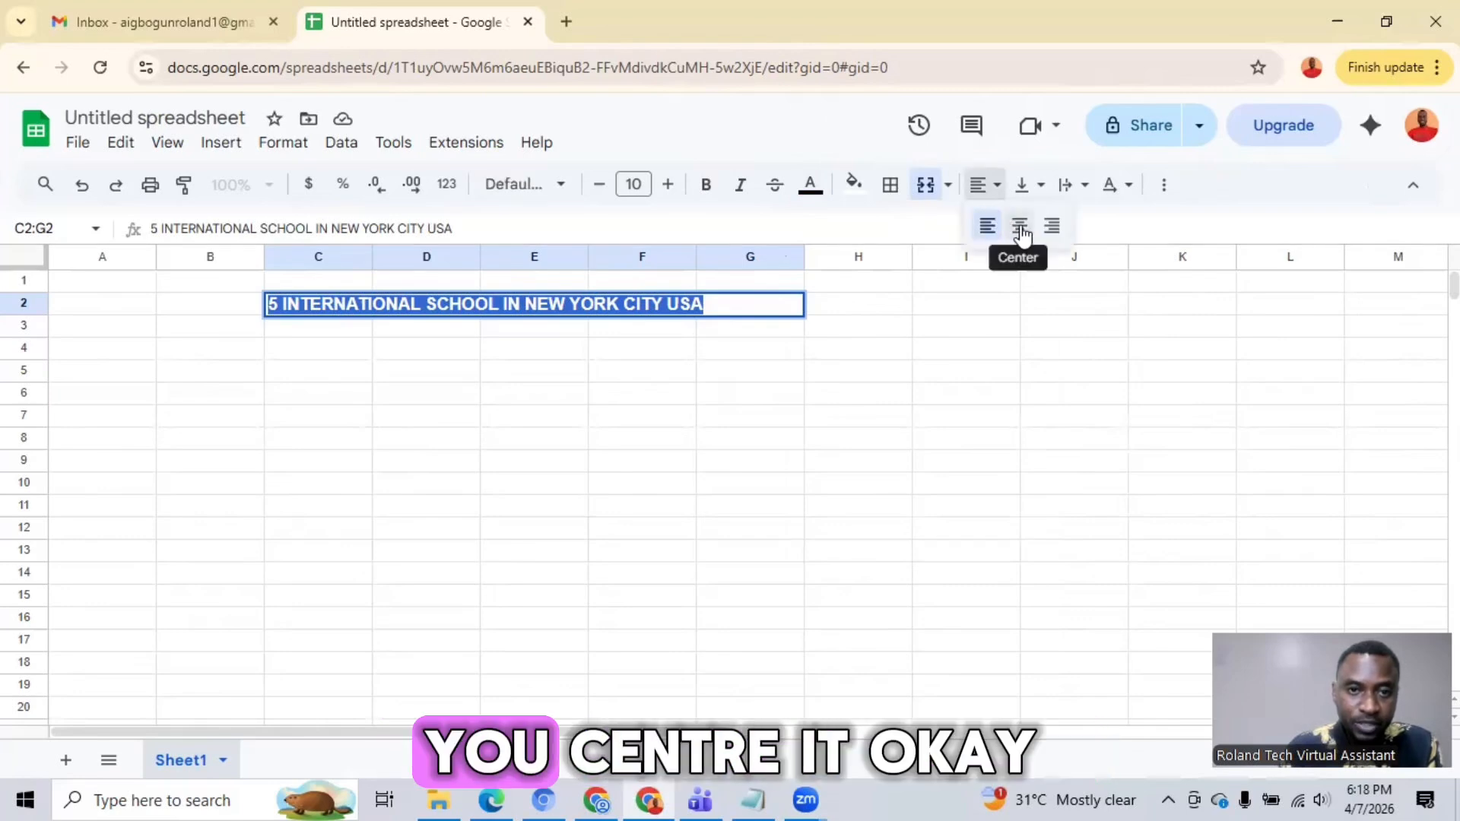
pyautogui.click(1022, 236)
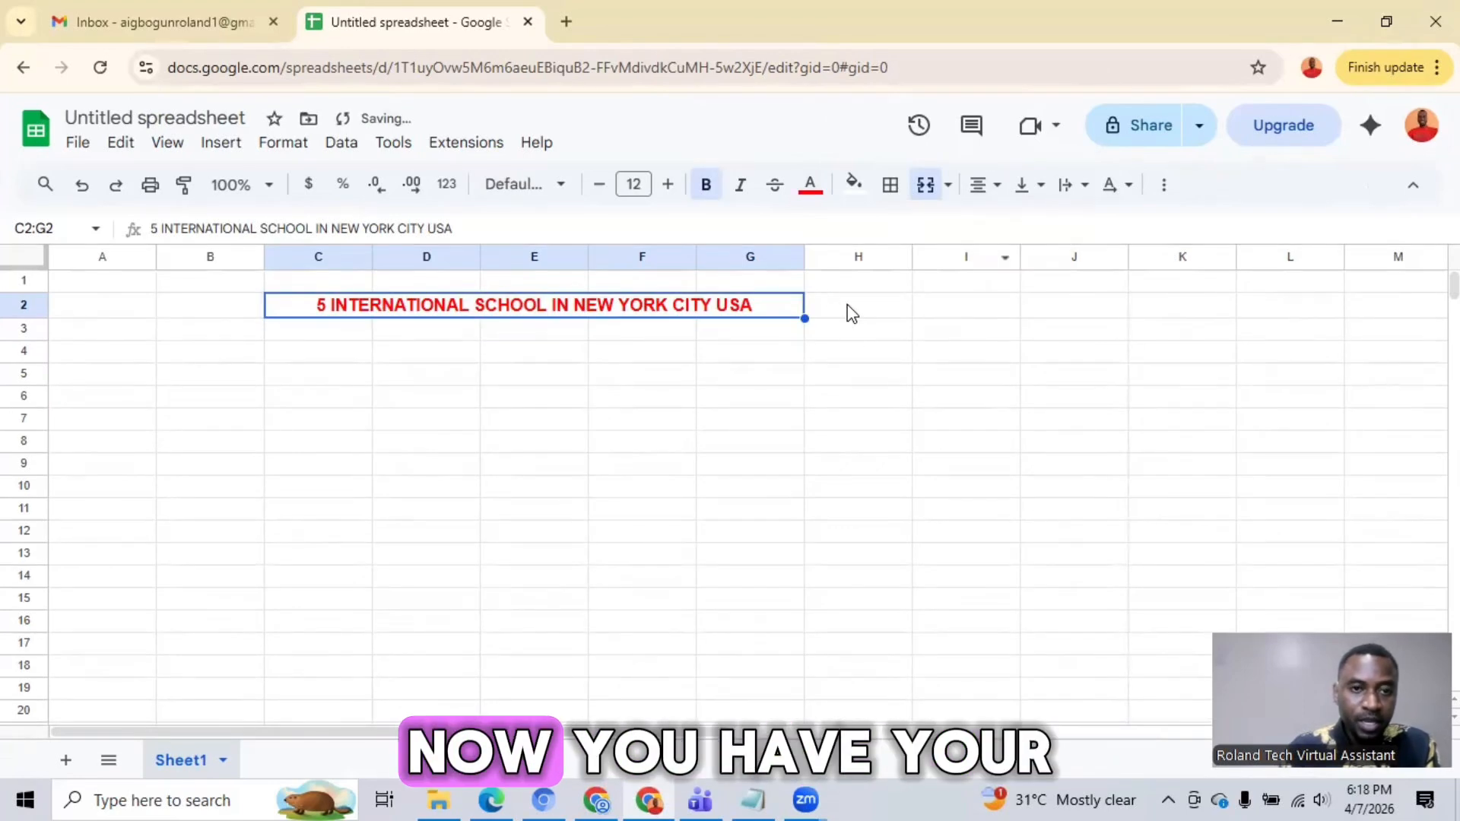
pyautogui.click(852, 314)
pyautogui.click(721, 316)
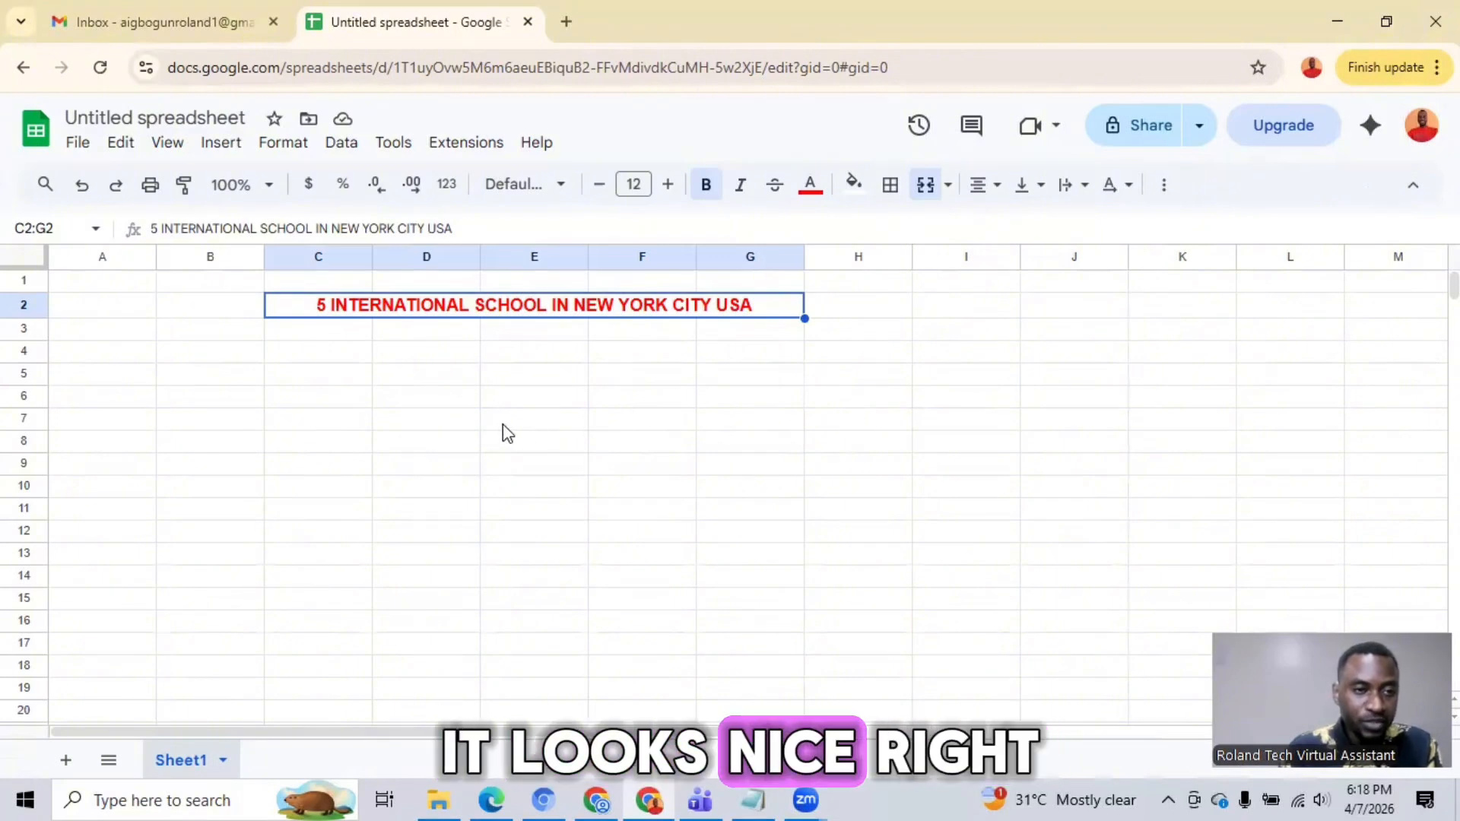
# Step: Enter the column heading "Names of School" in cell A3
pyautogui.click(111, 334)
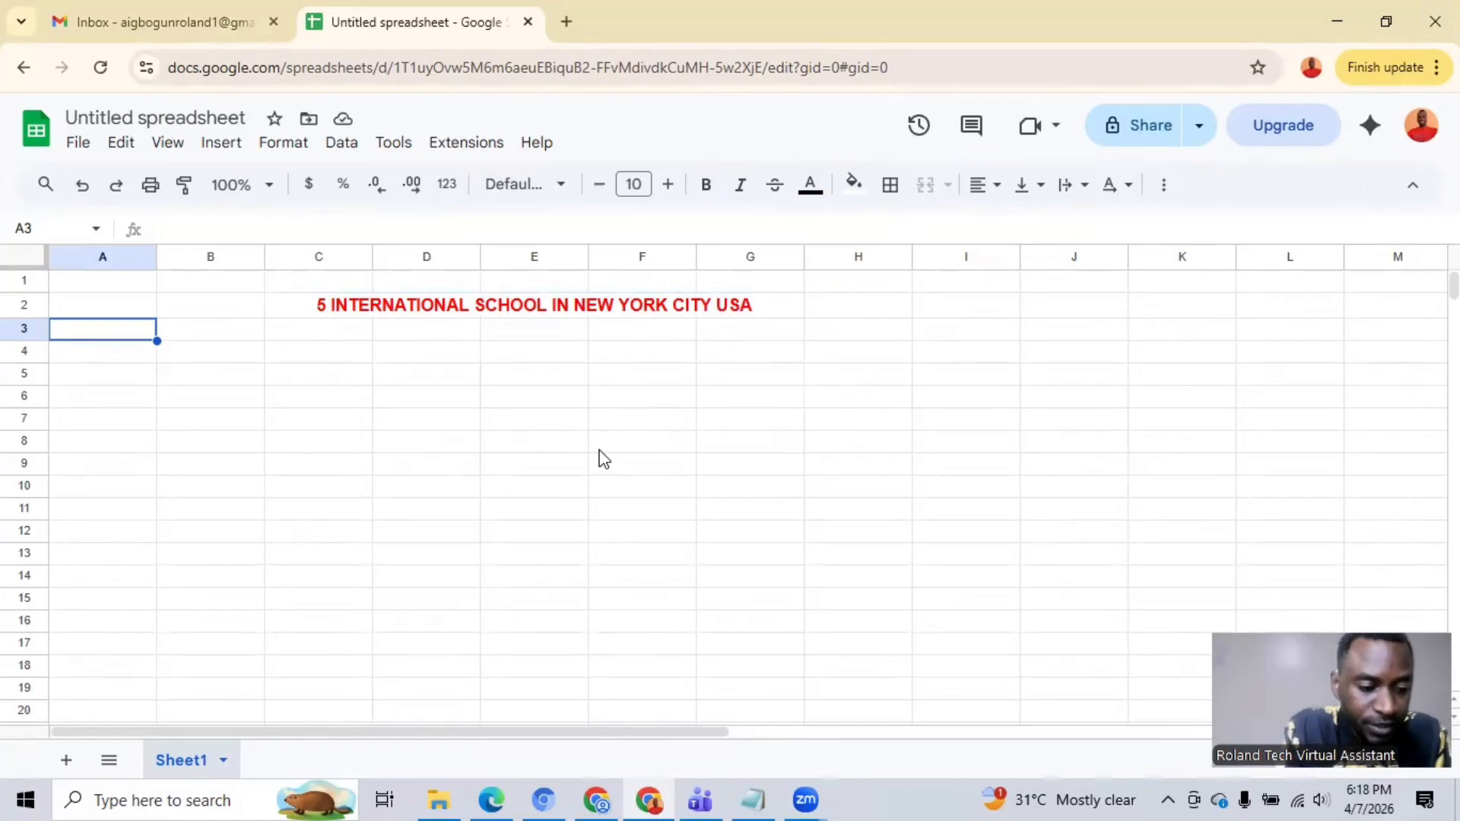
pyautogui.write('Names of')
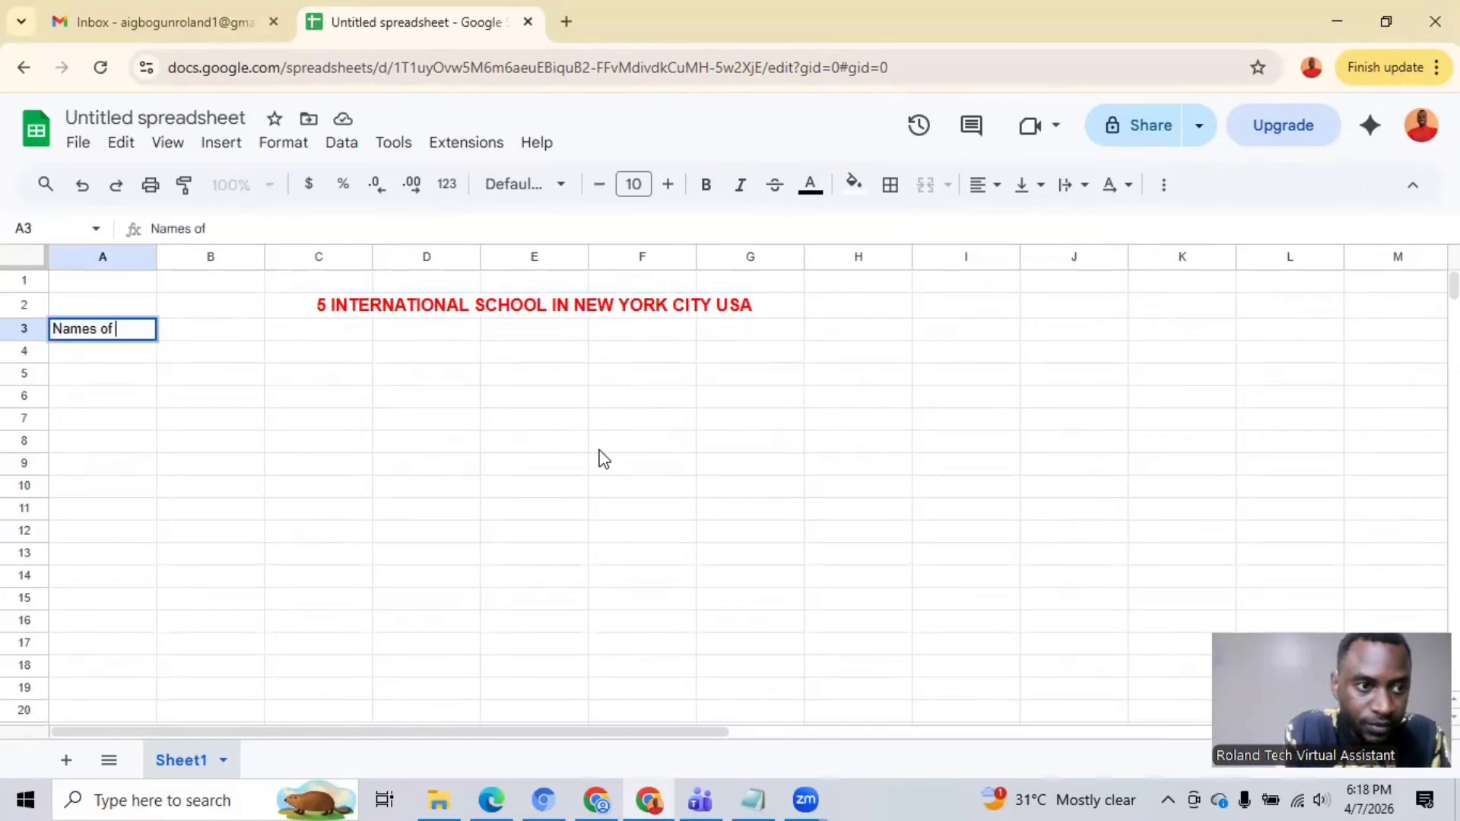
pyautogui.write(' Scho')
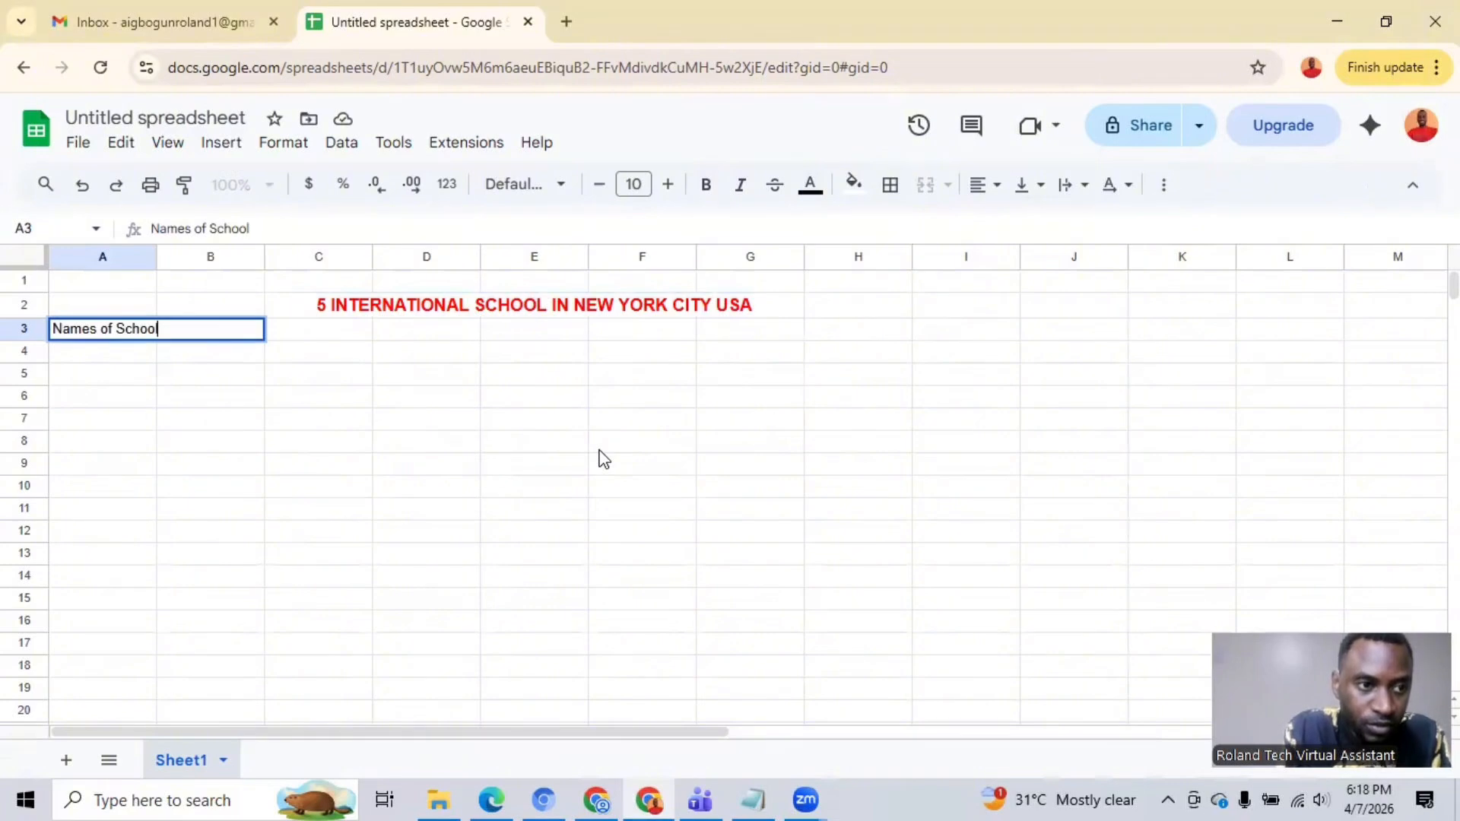
pyautogui.write('ol')
pyautogui.press('Tab')
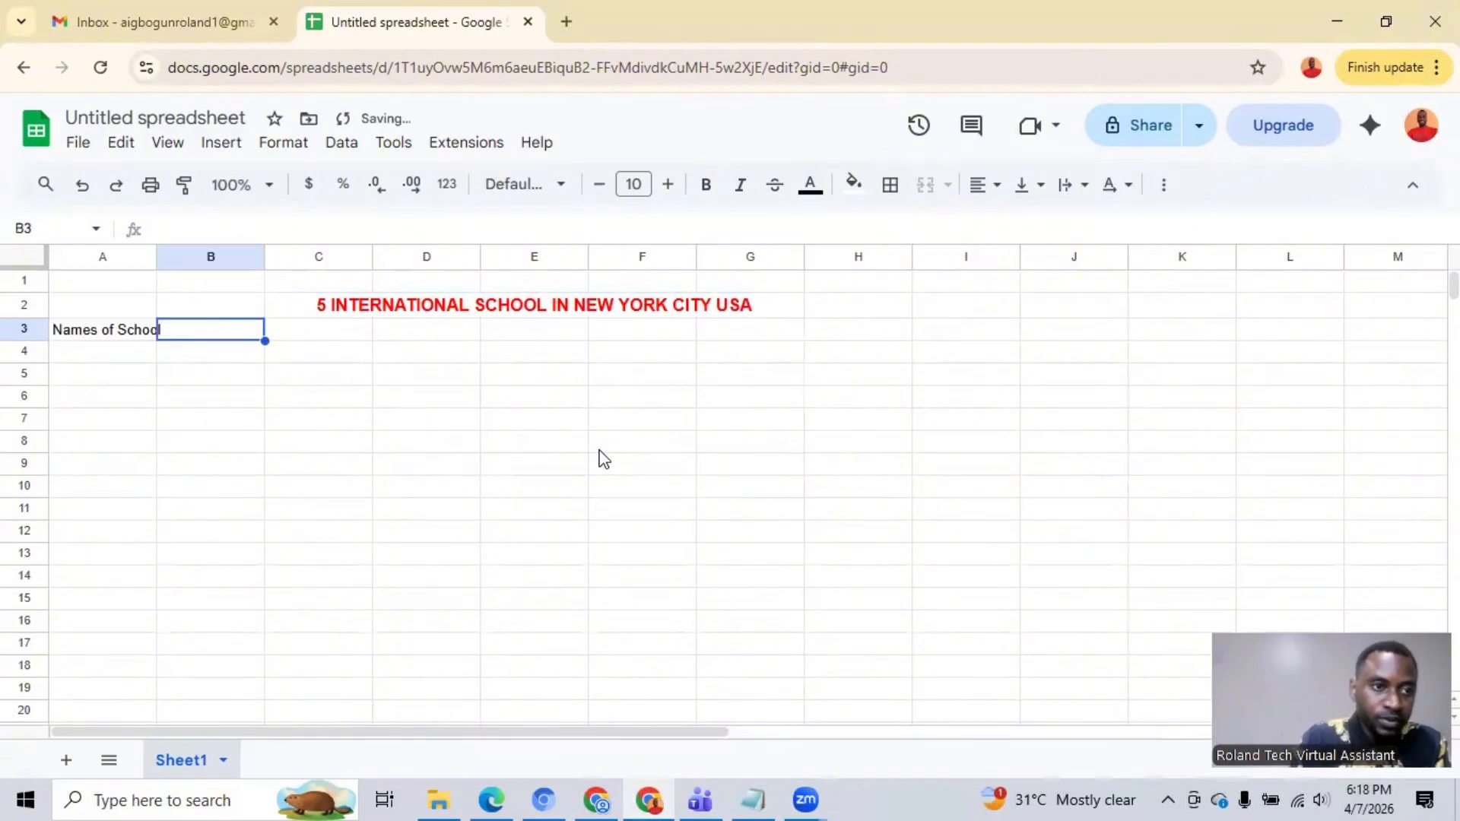
# Step: Widen column A slightly so the "Names of School" heading fits inside its cell
pyautogui.click(139, 343)
pyautogui.click(180, 339)
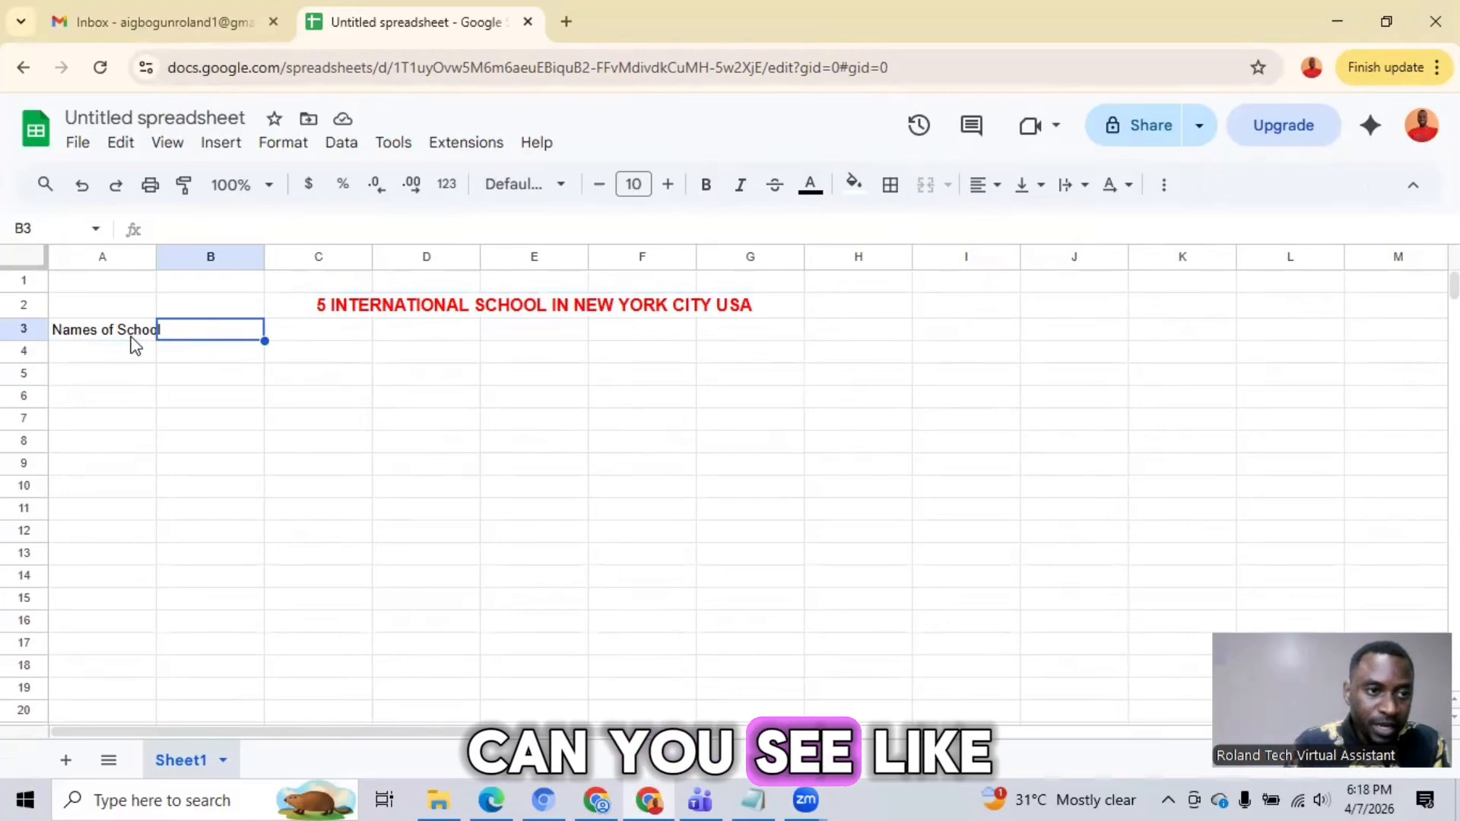
pyautogui.click(133, 342)
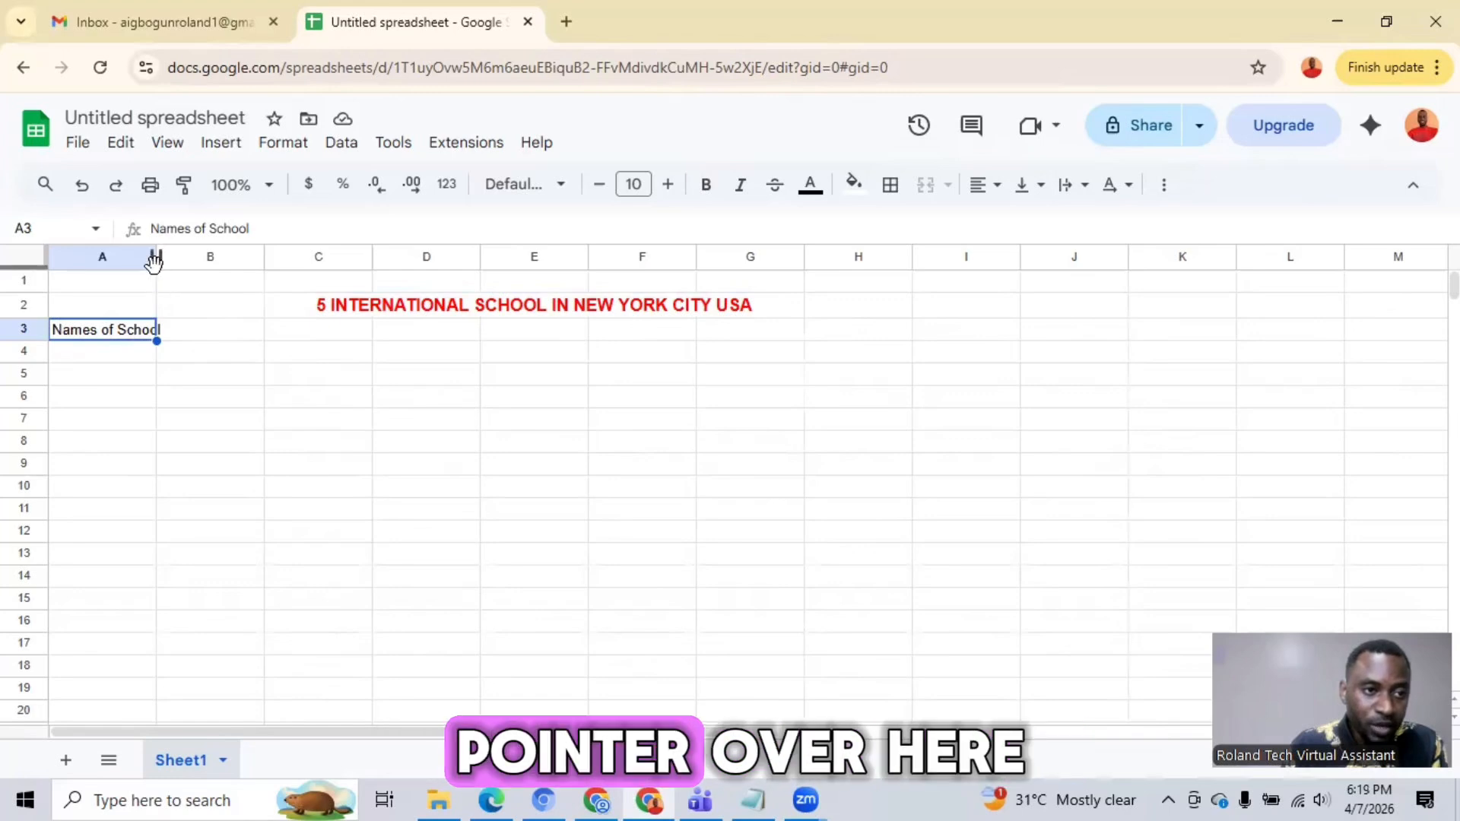
pyautogui.moveTo(156, 262); pyautogui.dragTo(171, 263)
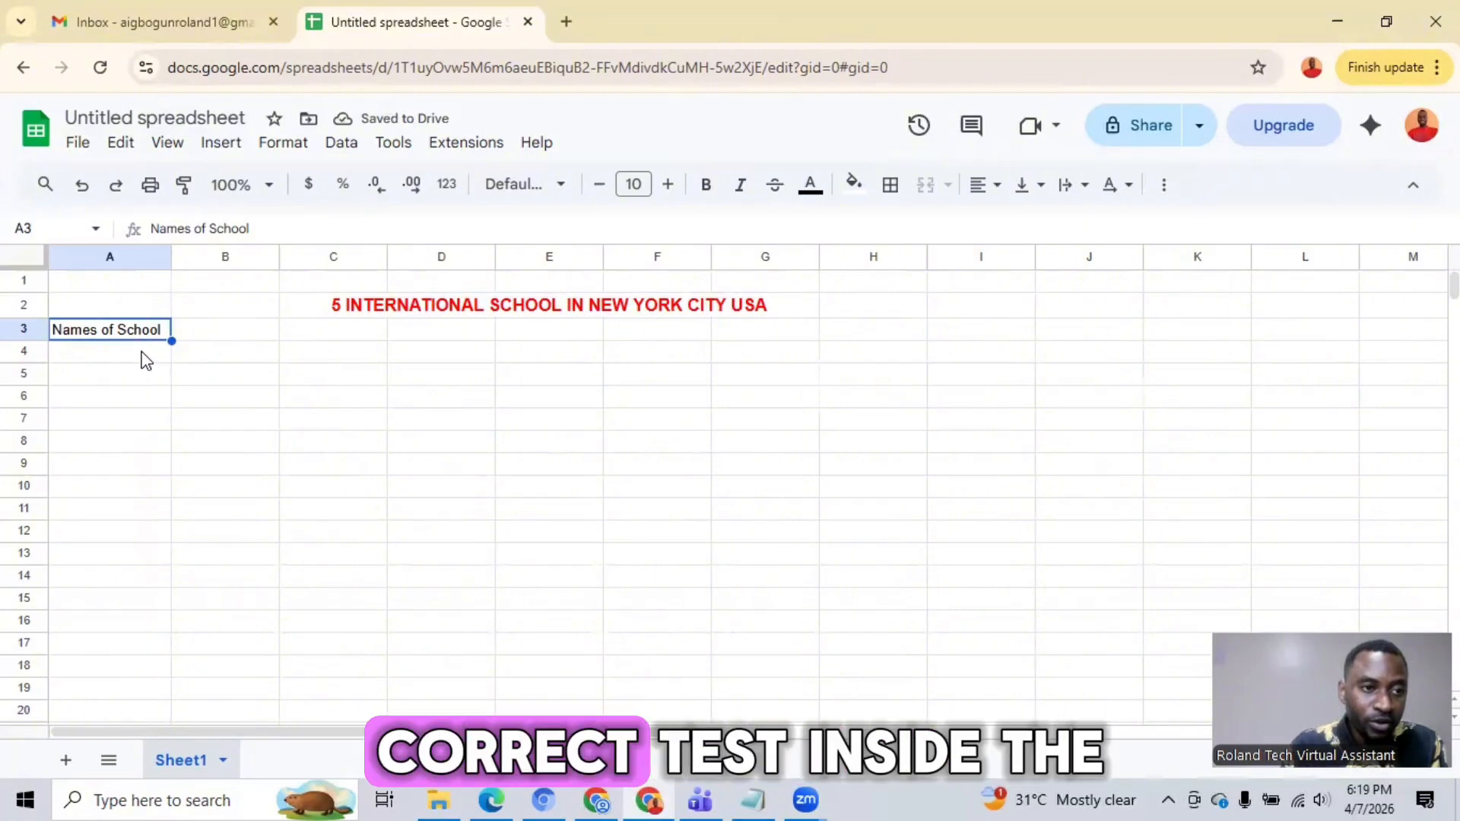
# Step: Enter the column headings "Address", "Websites" and "Phone Numbers" in cells B3, C3 and D3
pyautogui.click(200, 336)
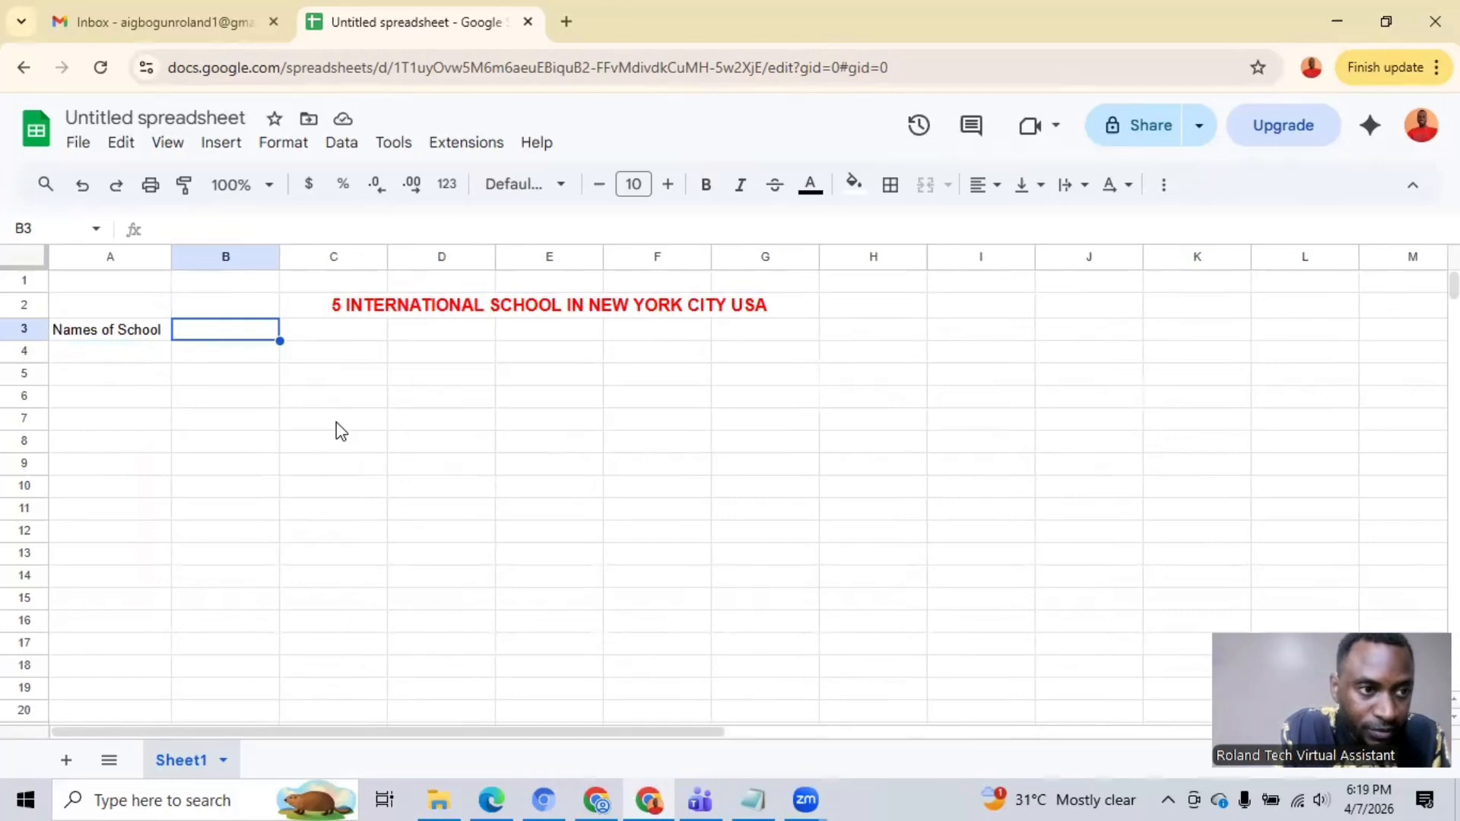
pyautogui.write('A')
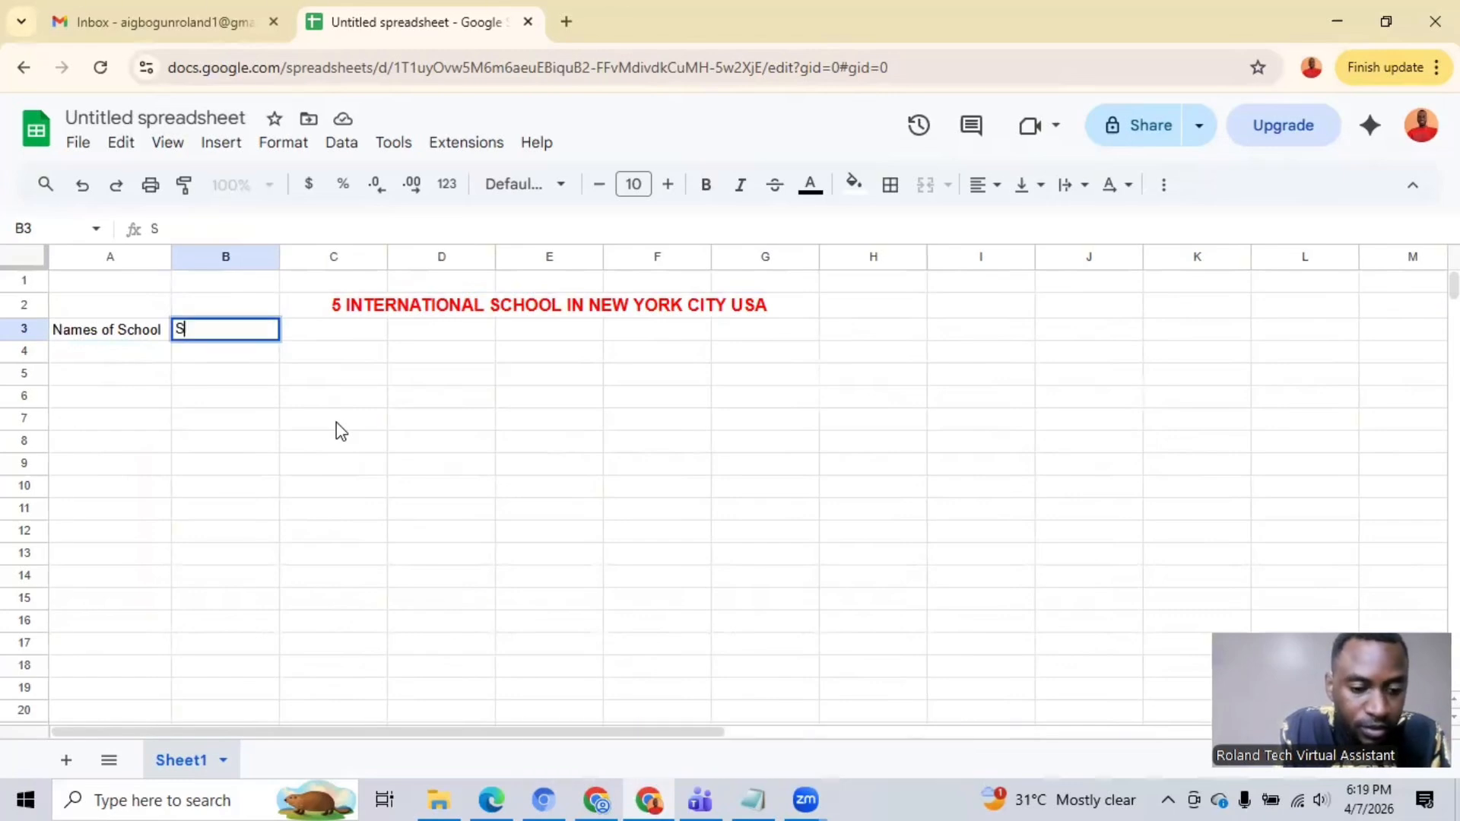
pyautogui.press('BackSpace')
pyautogui.write('Address')
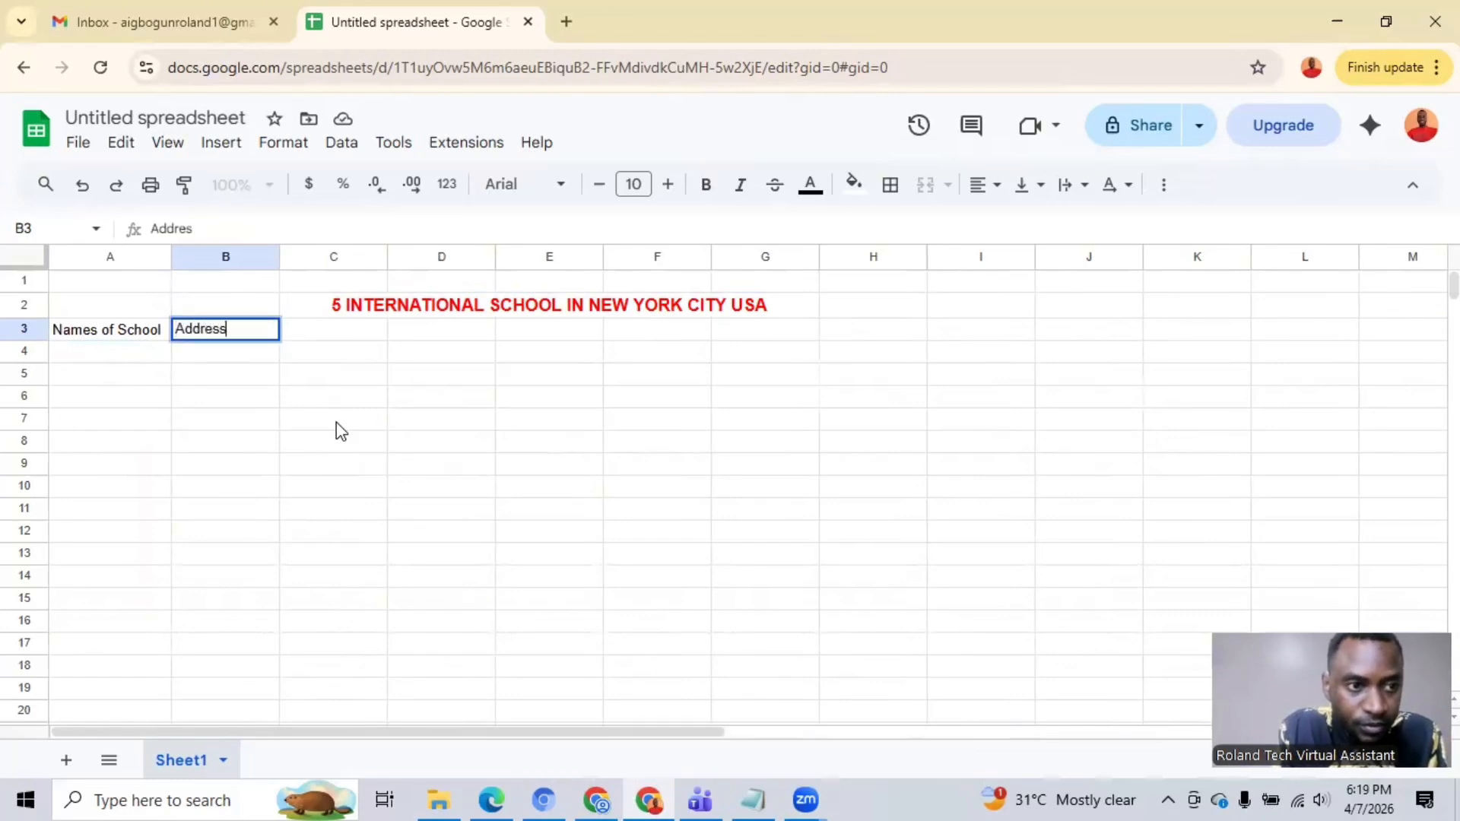
pyautogui.press('Tab')
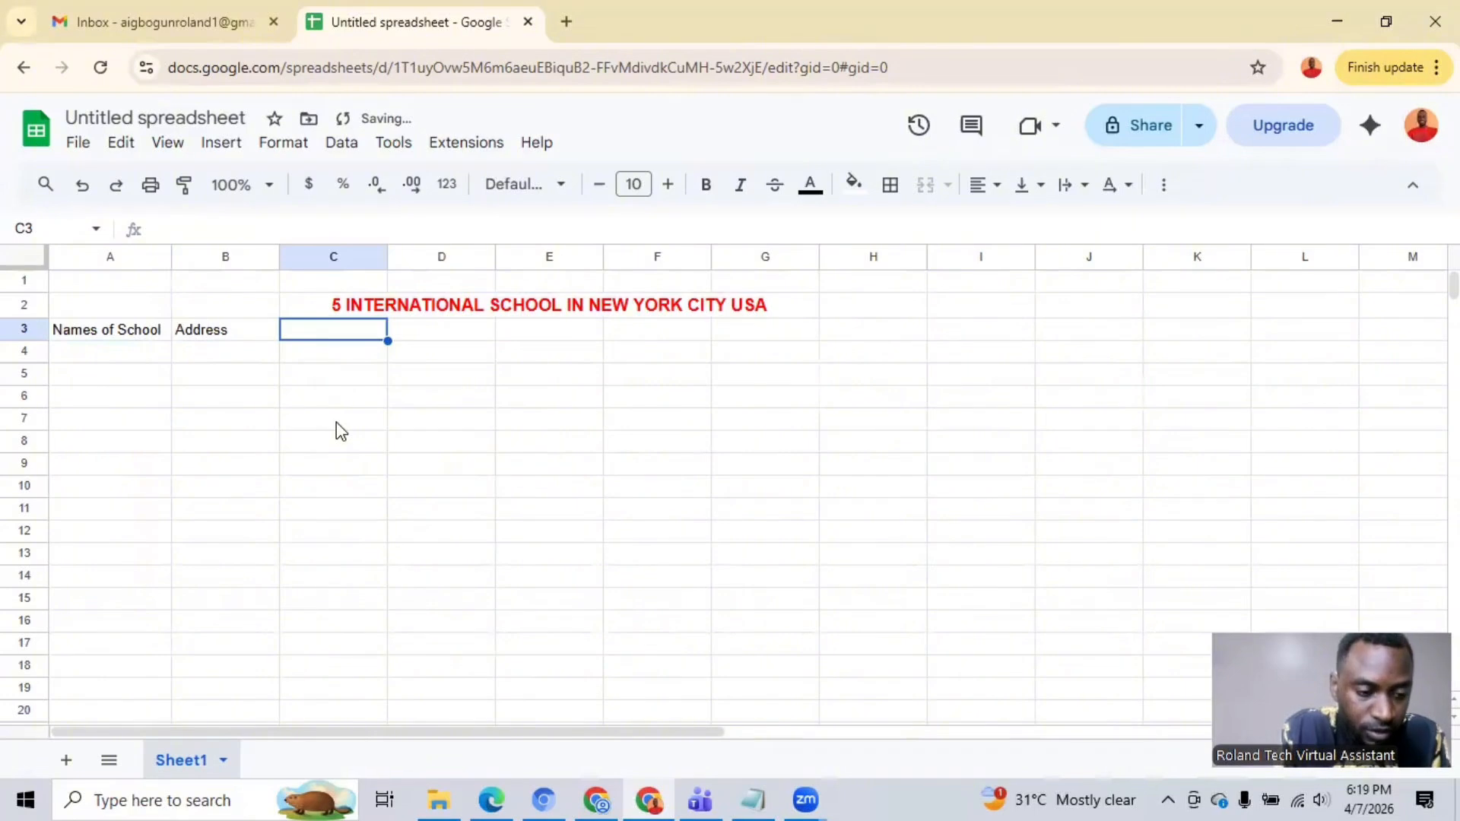
pyautogui.write('Web')
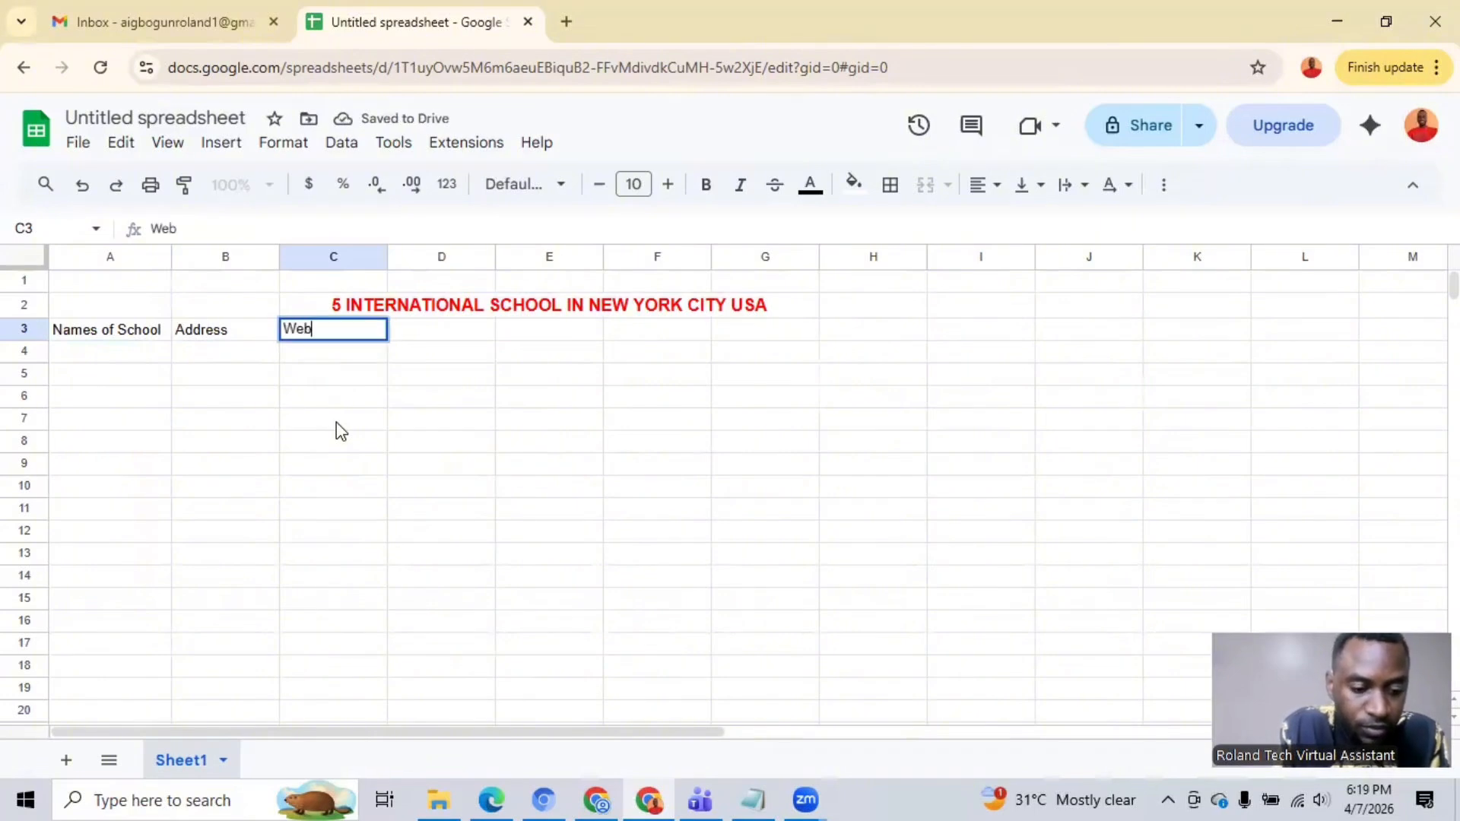
pyautogui.write('sites')
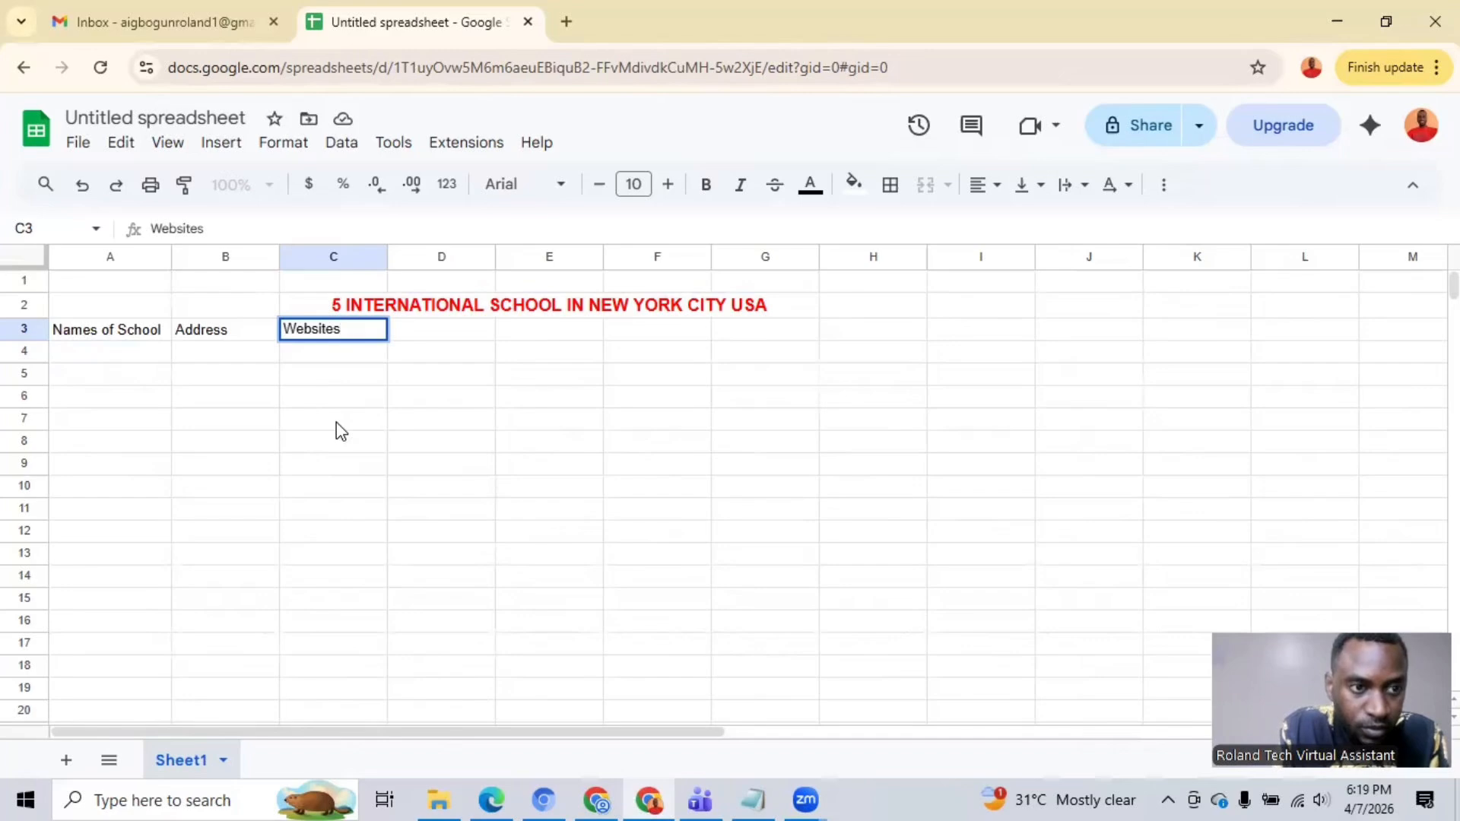
pyautogui.press('Tab')
pyautogui.write('P')
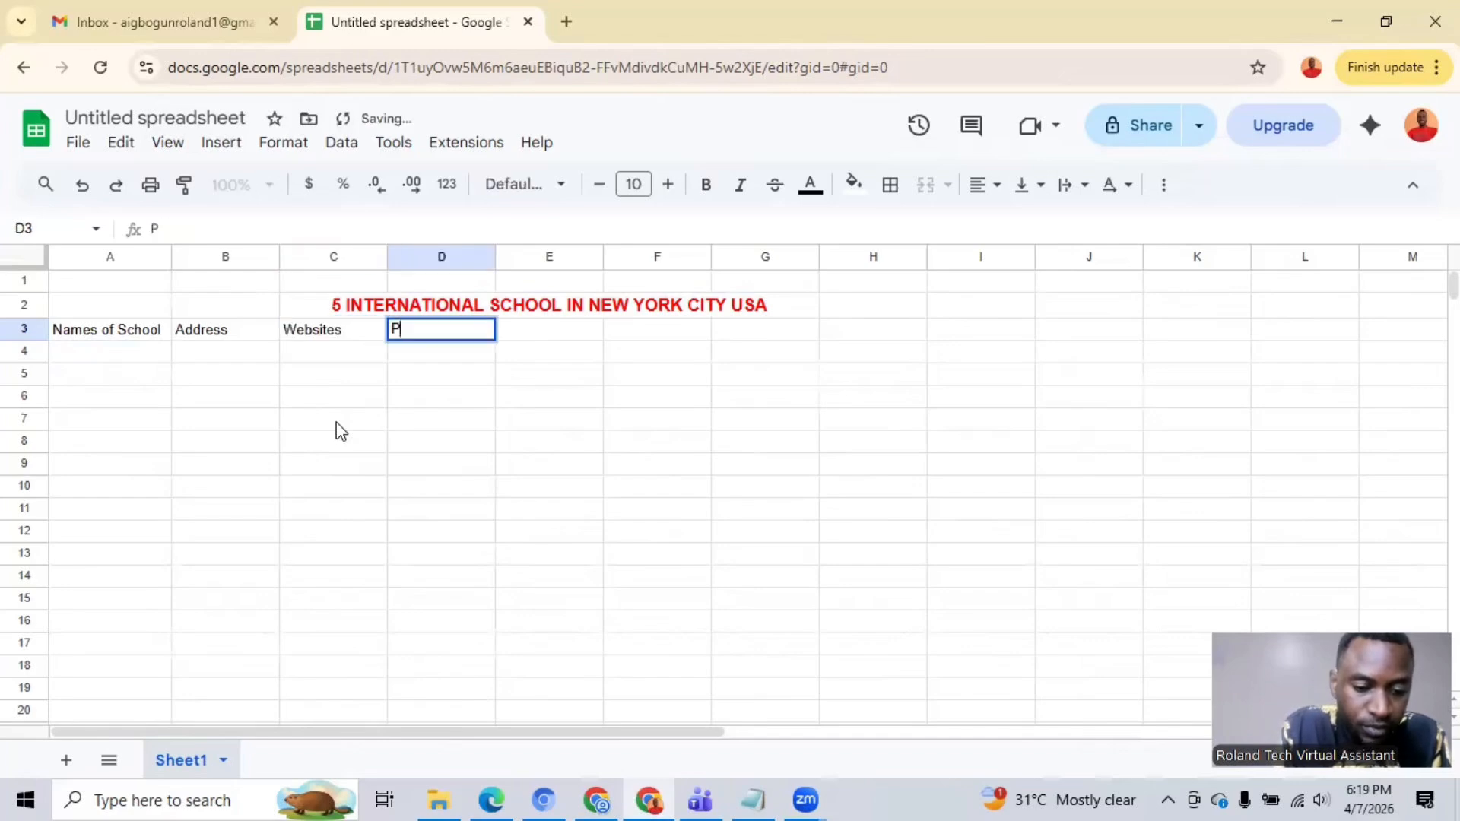
pyautogui.write('hone Numbers')
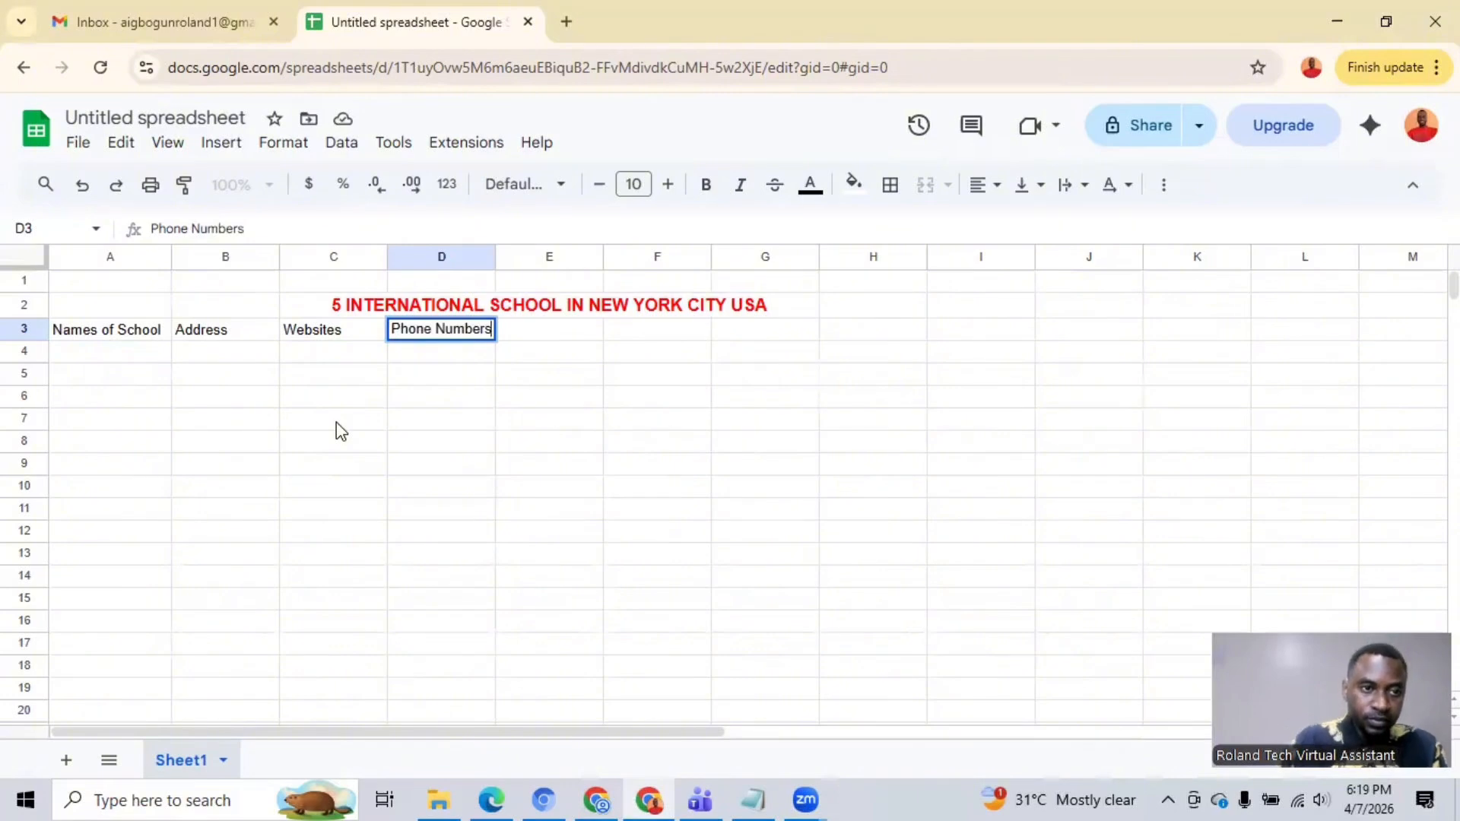
pyautogui.click(537, 335)
pyautogui.click(116, 332)
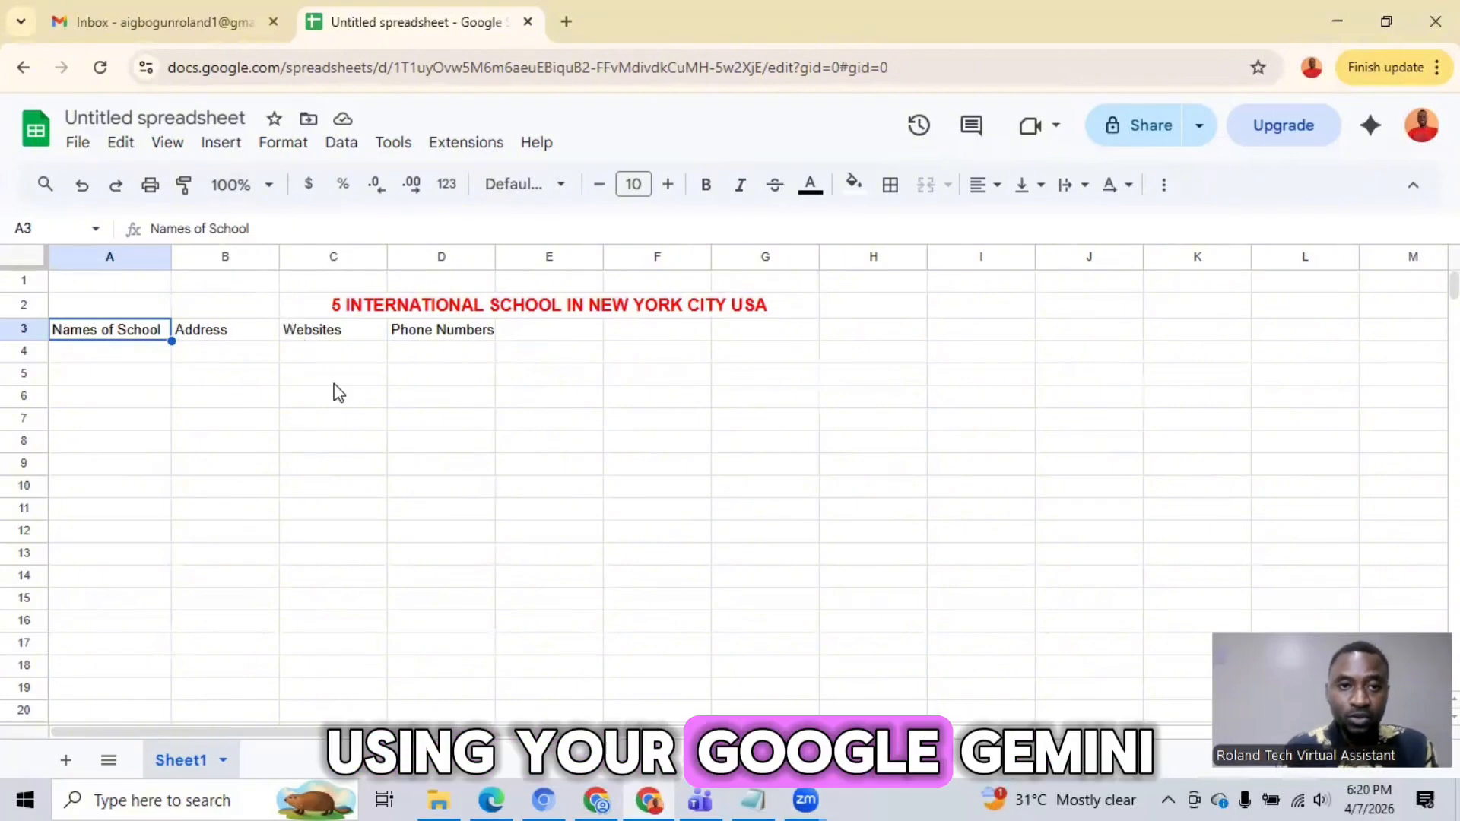
# Step: Switch to Gemini and submit the prompt "provide me with names, address, website, and phone numbers of 5 international school in new york city usa"
pyautogui.click(179, 21)
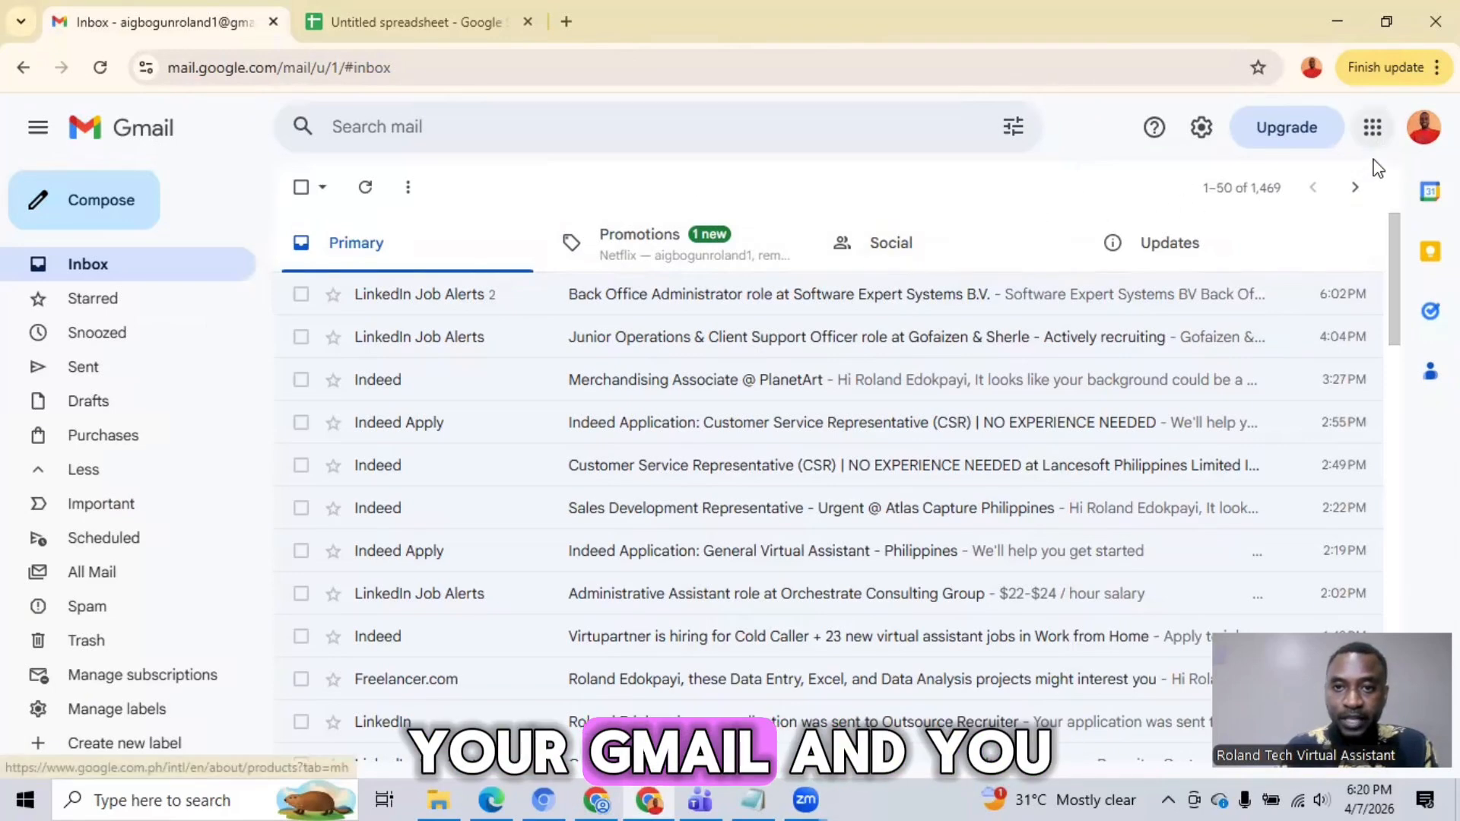
pyautogui.click(1373, 127)
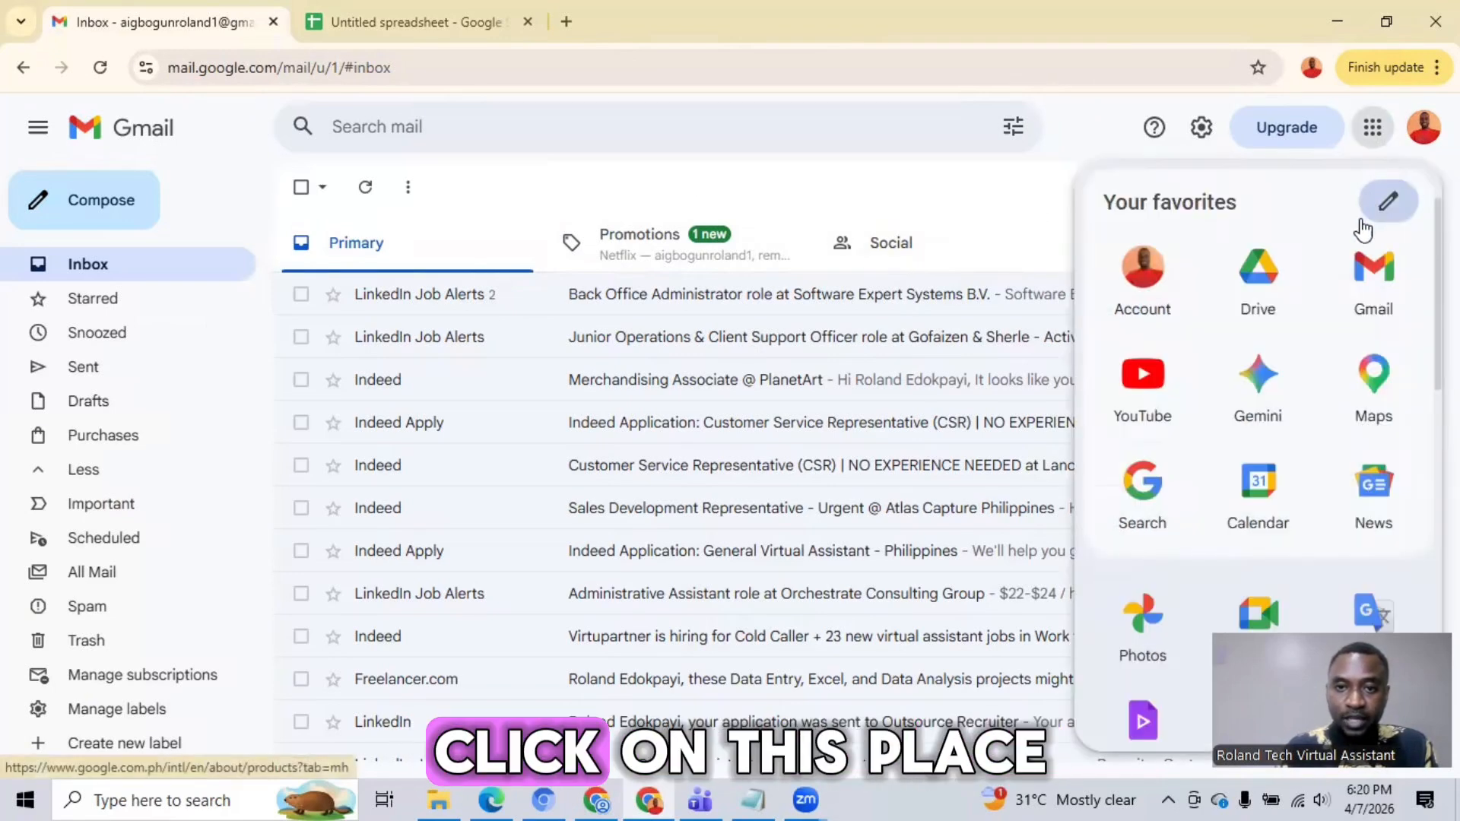
pyautogui.click(1259, 388)
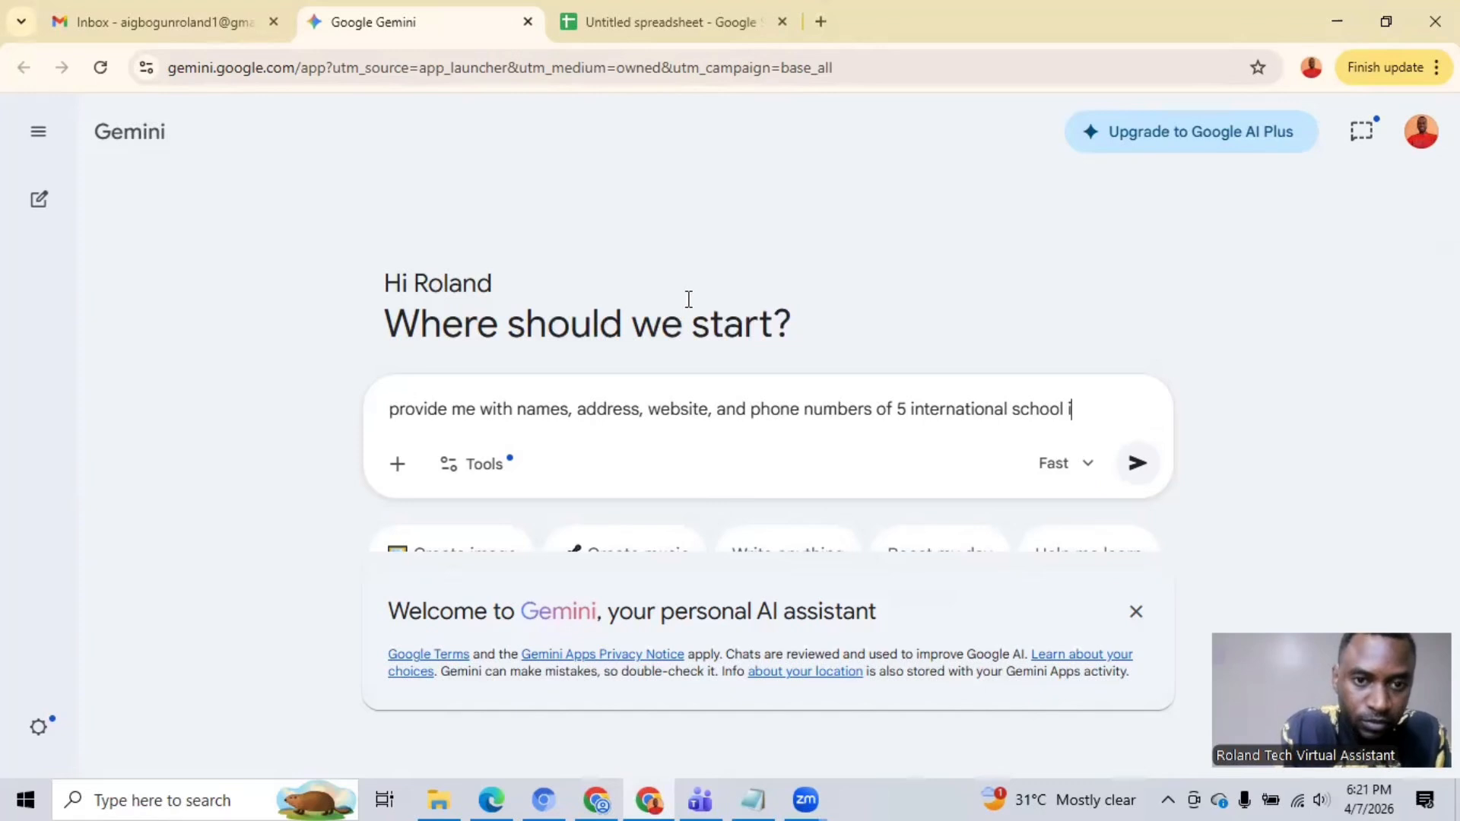
pyautogui.write('york city usa')
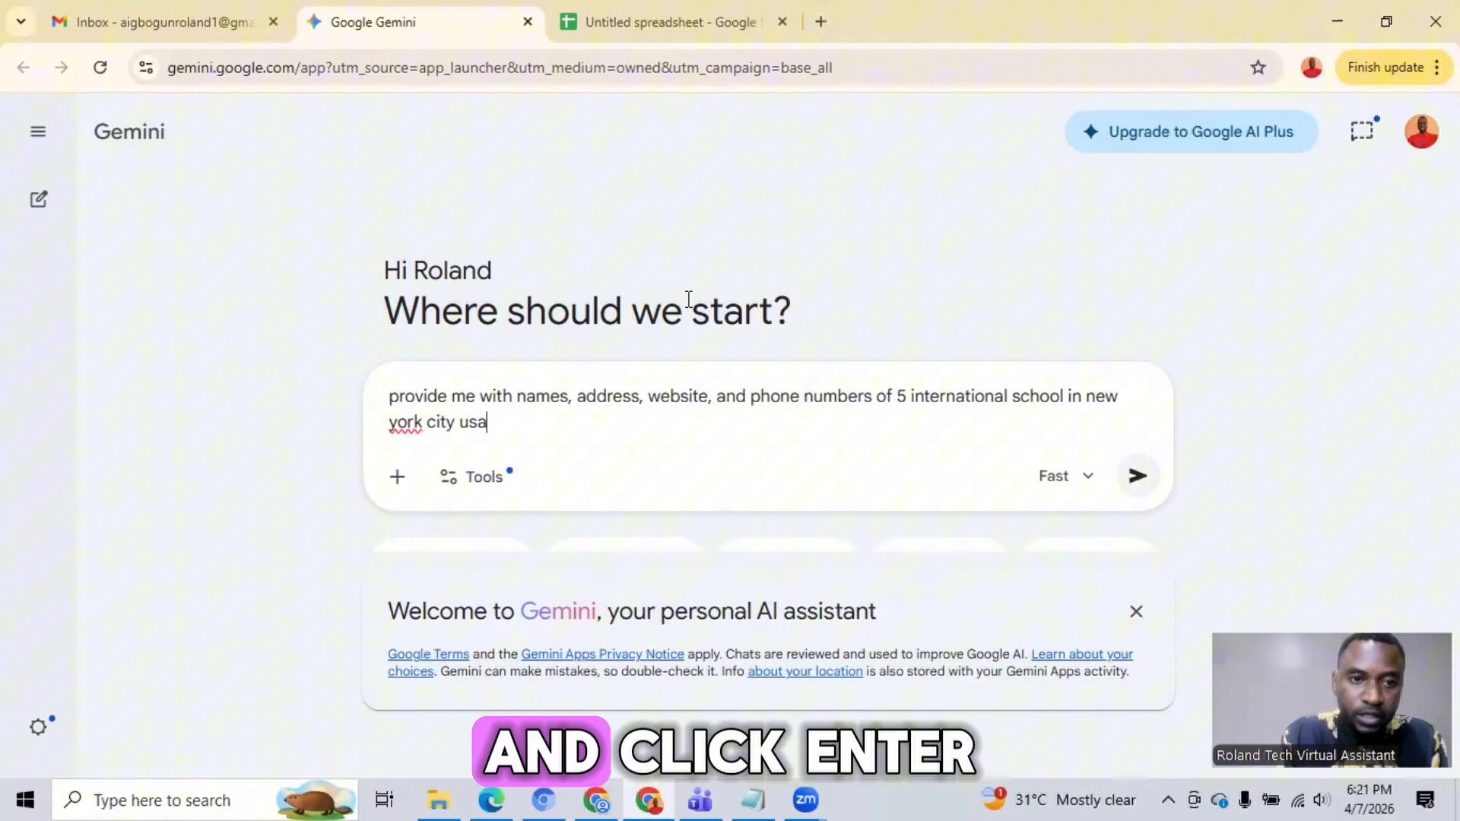
pyautogui.press('Return')
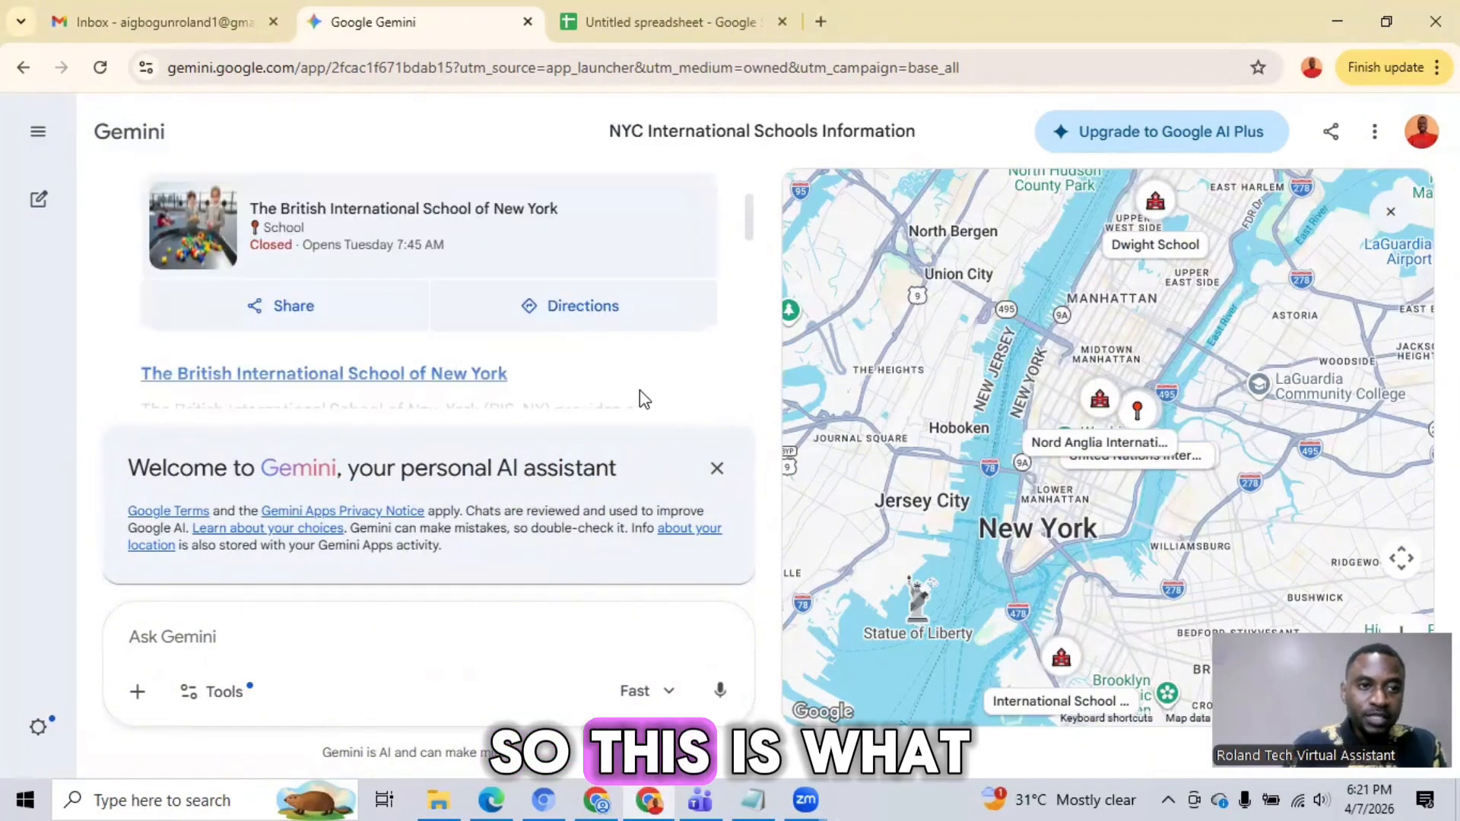
pyautogui.scroll(3, 628, 385)
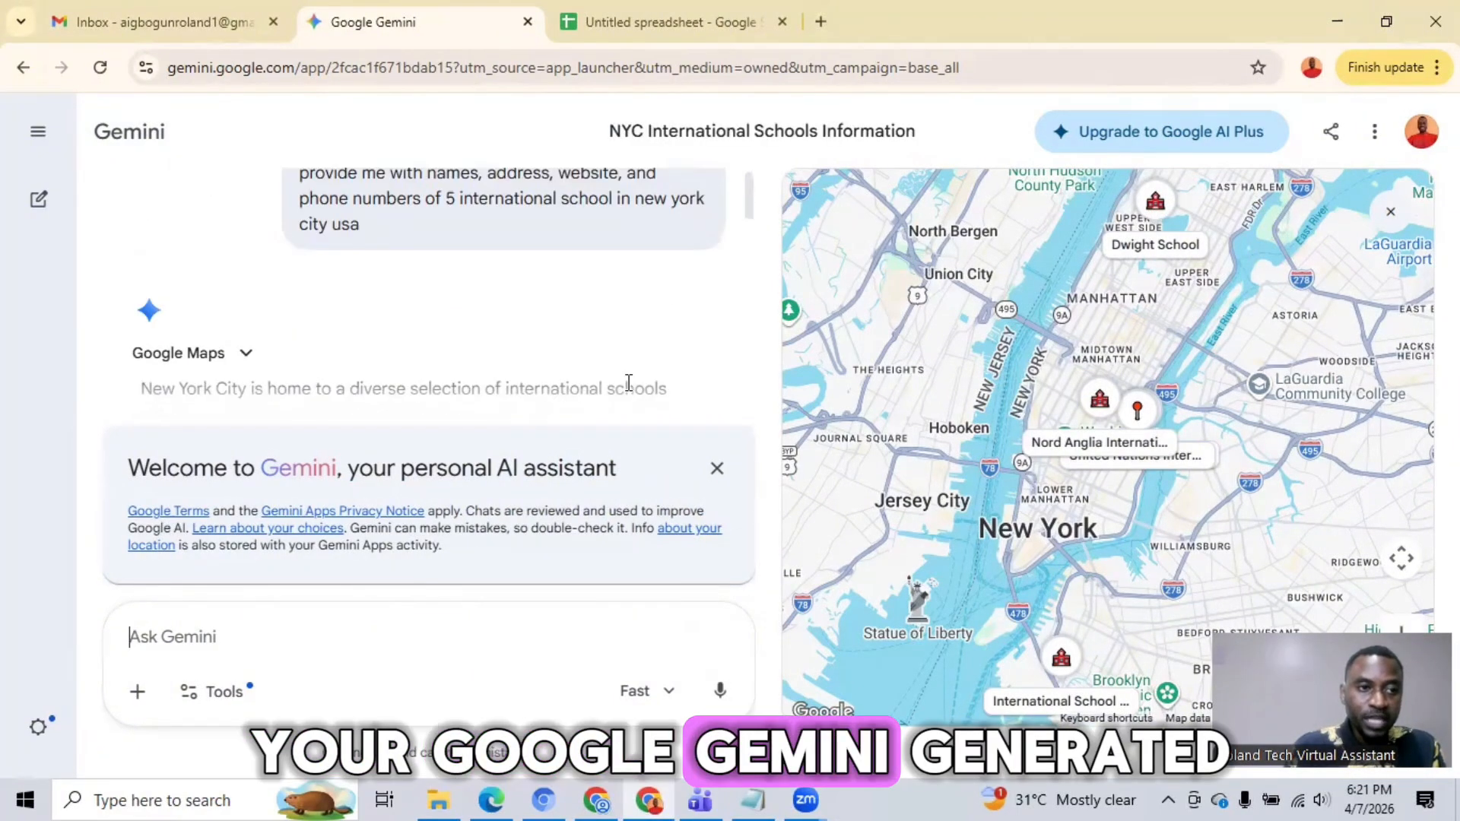
# Step: Read through Gemini's answer, checking the name, address, website and phone number given for each of the five schools
pyautogui.scroll(-2, 629, 383)
pyautogui.scroll(2, 629, 384)
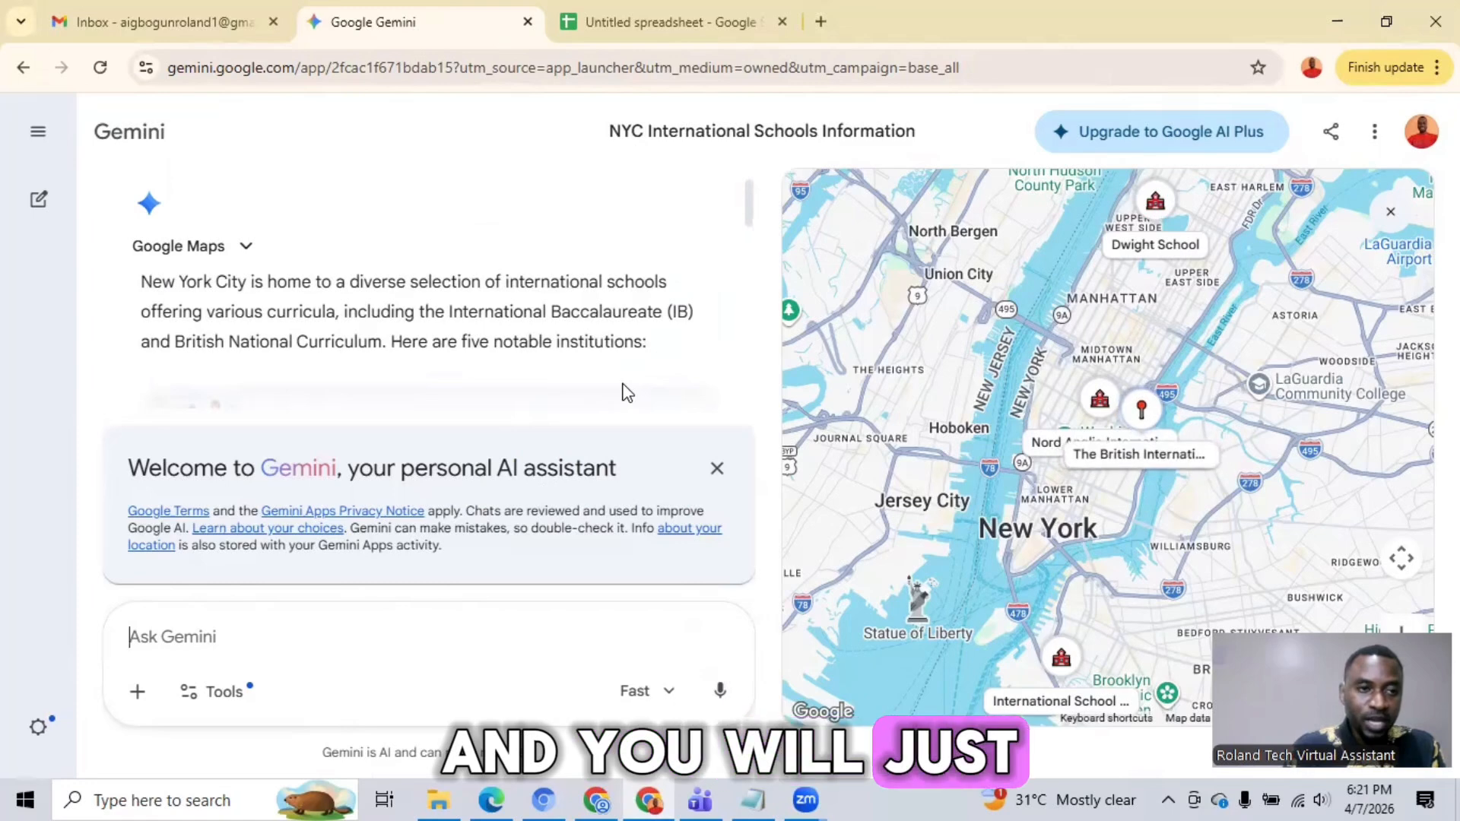
pyautogui.scroll(-2, 625, 390)
pyautogui.scroll(-4, 625, 389)
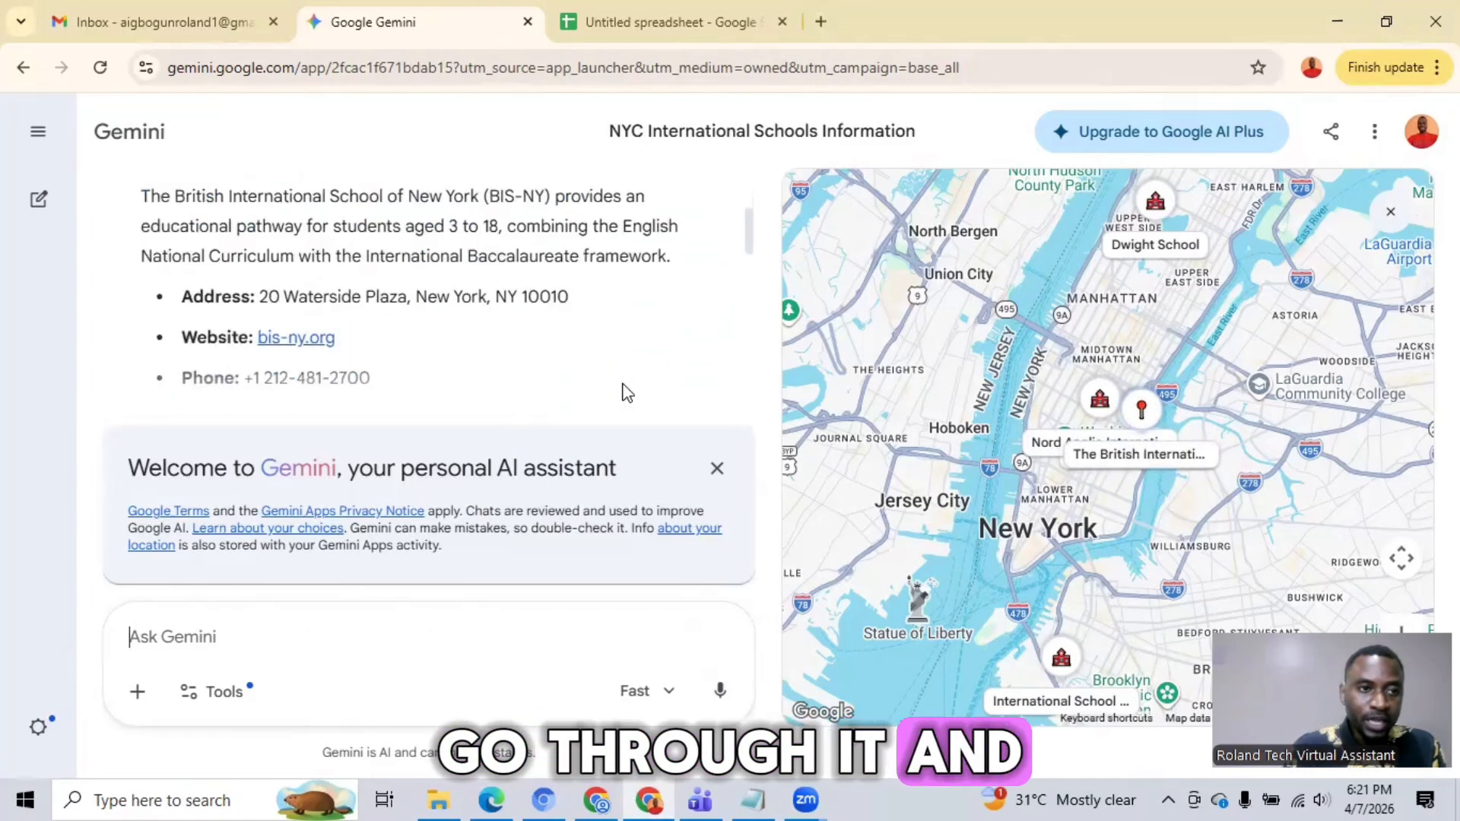
pyautogui.scroll(2, 618, 388)
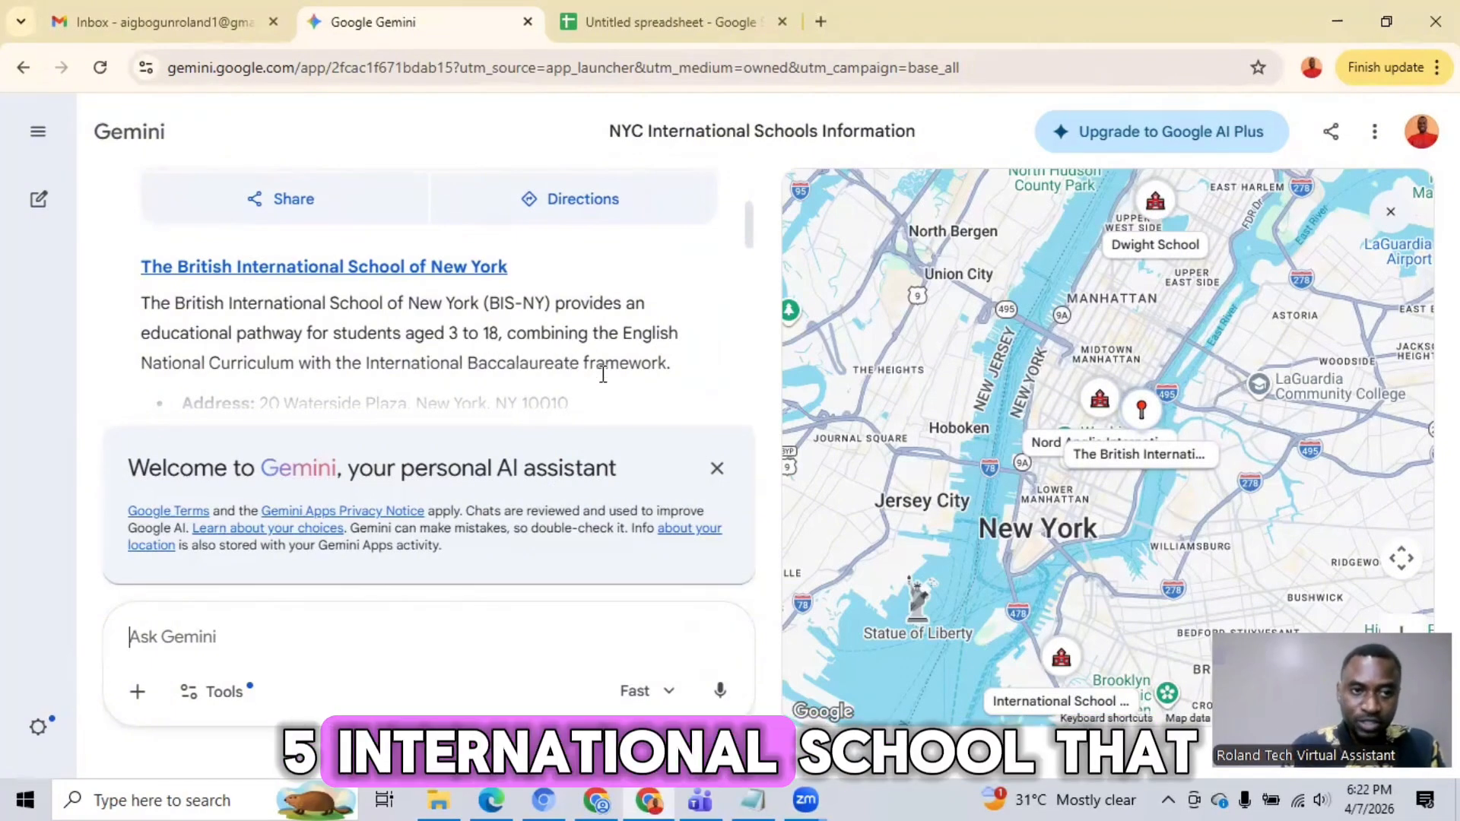
pyautogui.scroll(-1, 615, 386)
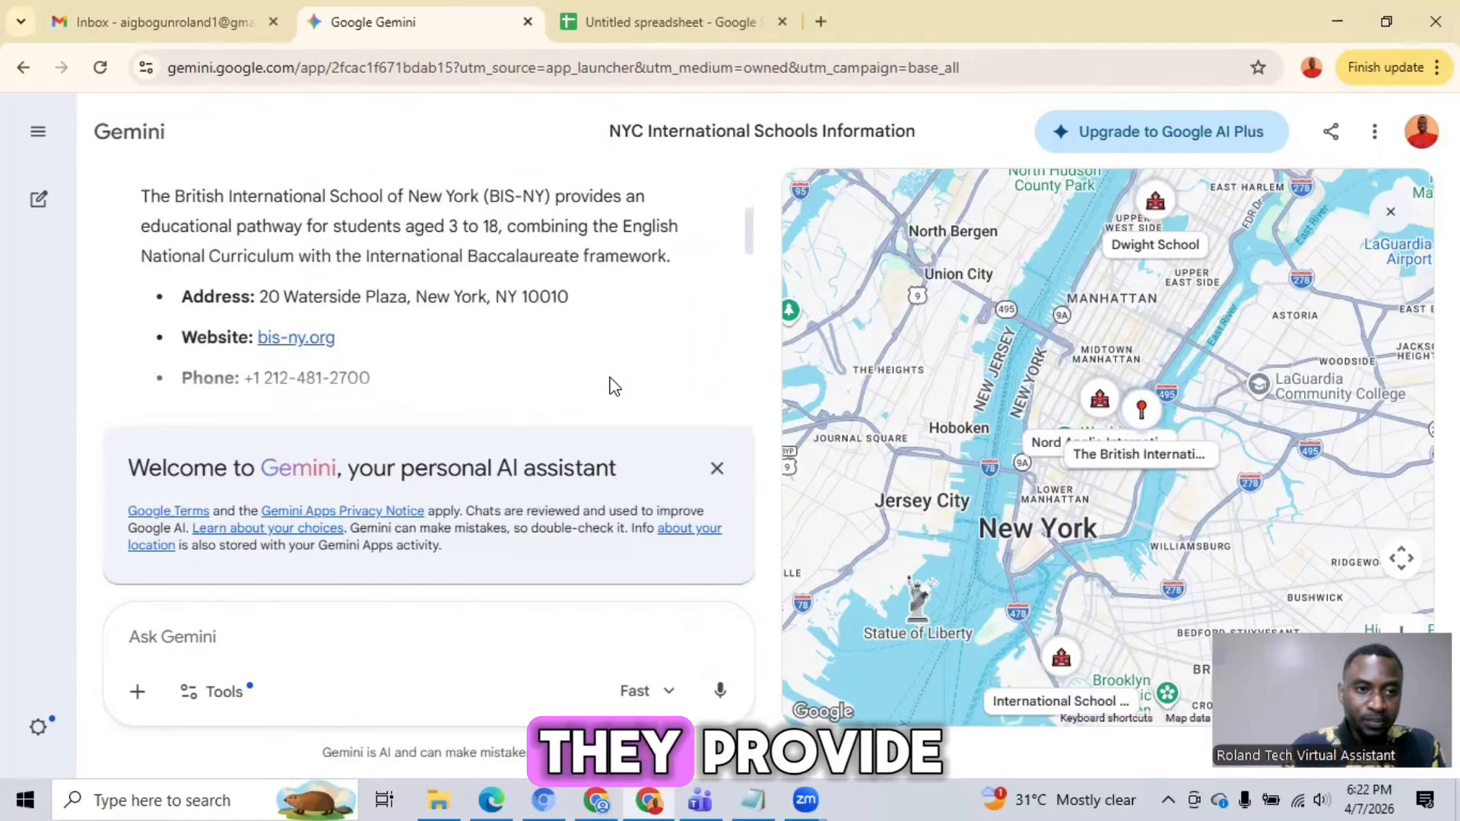
pyautogui.scroll(1, 615, 387)
pyautogui.scroll(-1, 605, 377)
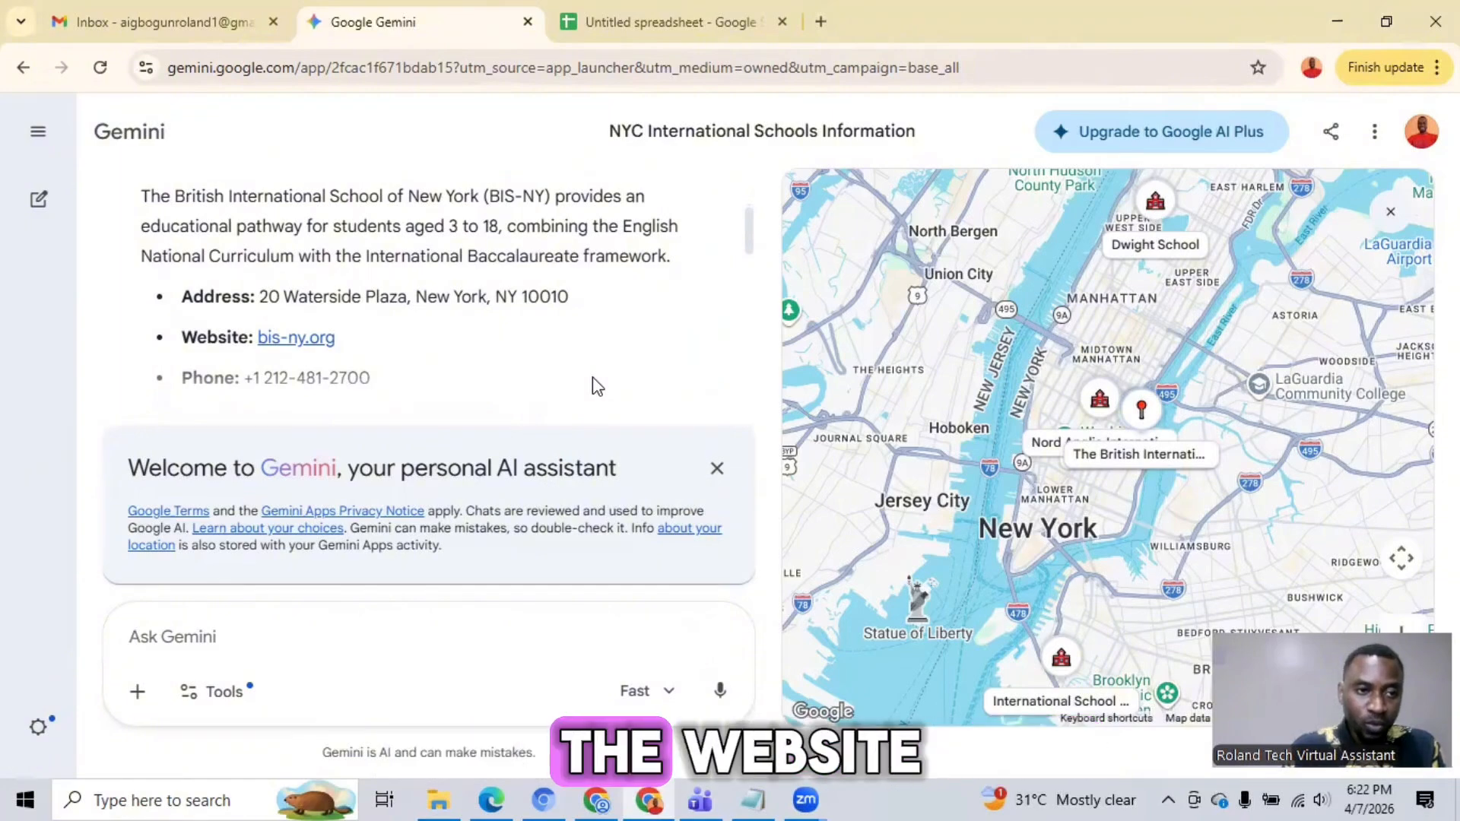
pyautogui.scroll(1, 554, 382)
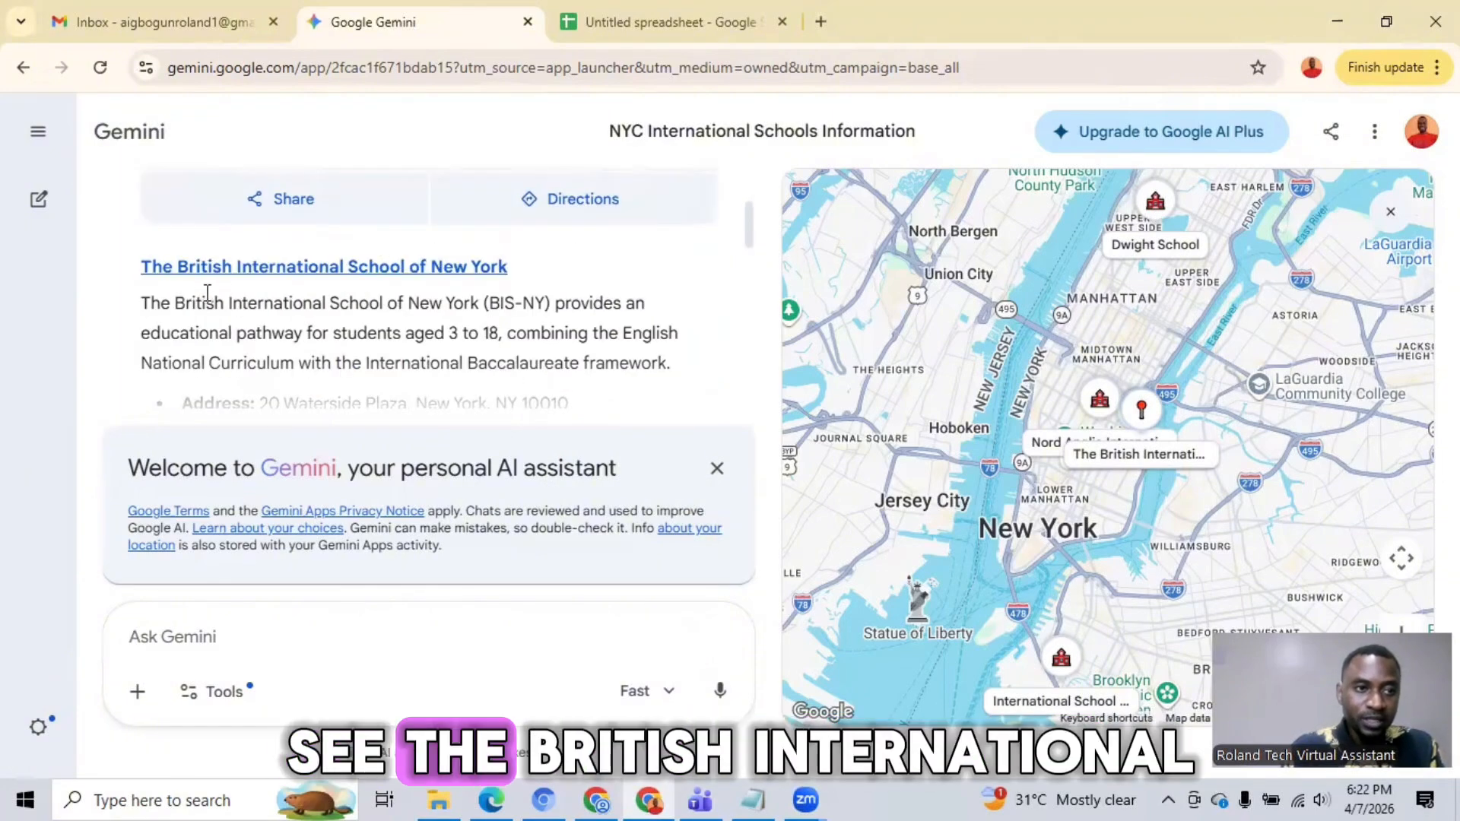
pyautogui.scroll(-3, 565, 327)
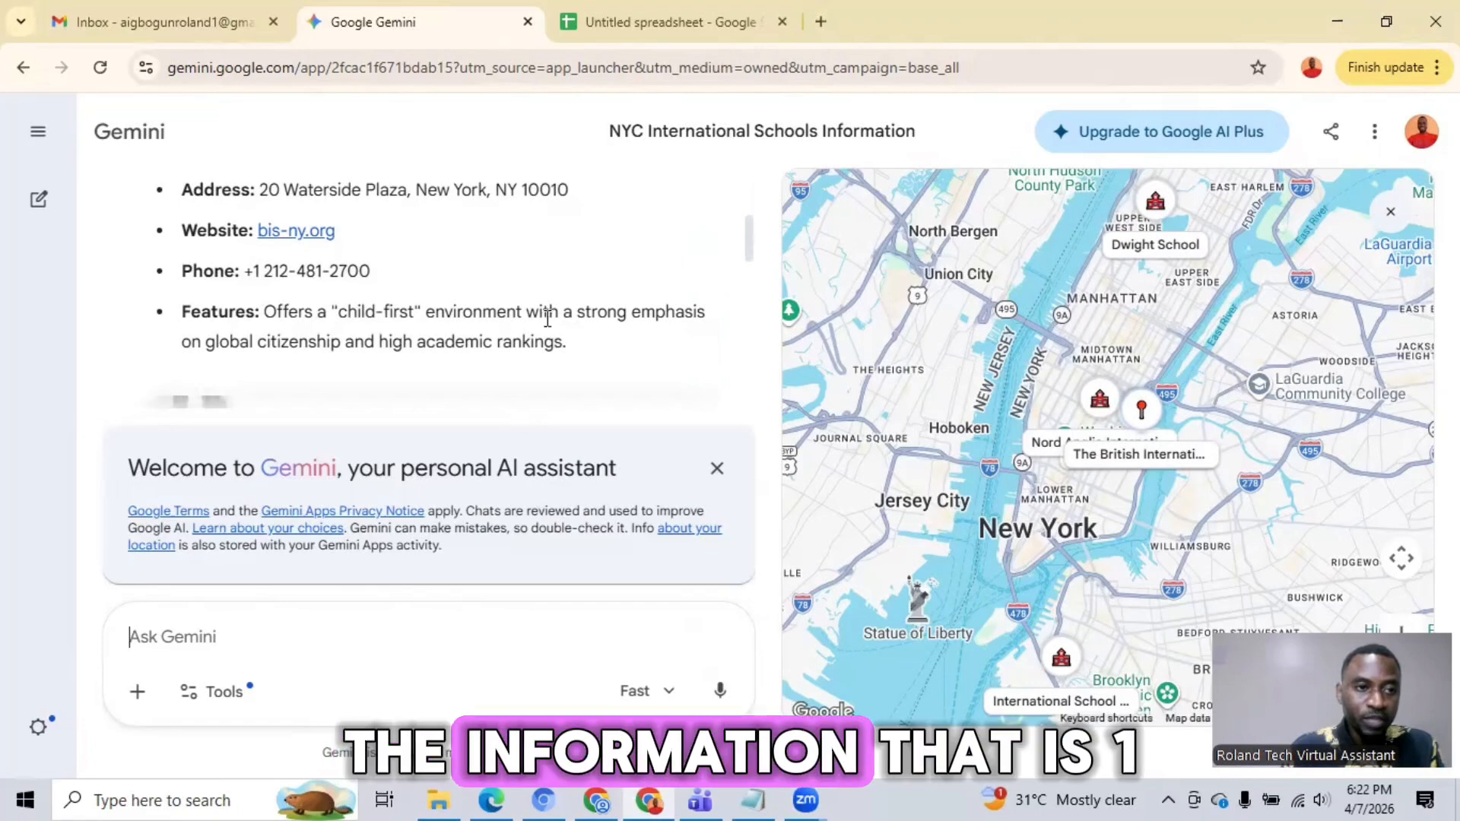
pyautogui.scroll(-3, 534, 292)
pyautogui.scroll(-3, 532, 284)
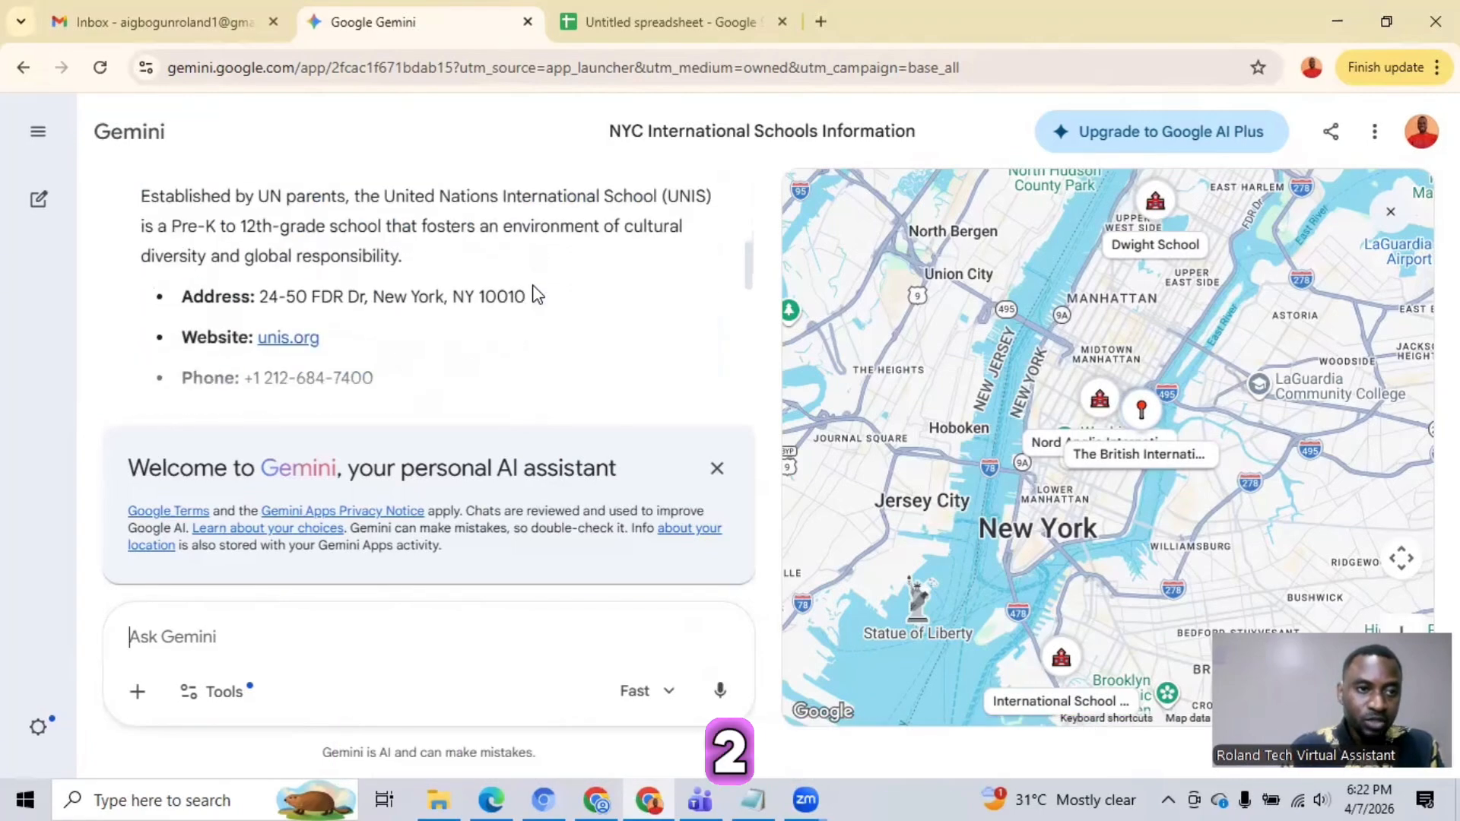
pyautogui.scroll(2, 533, 284)
pyautogui.scroll(-3, 532, 284)
pyautogui.scroll(-5, 533, 287)
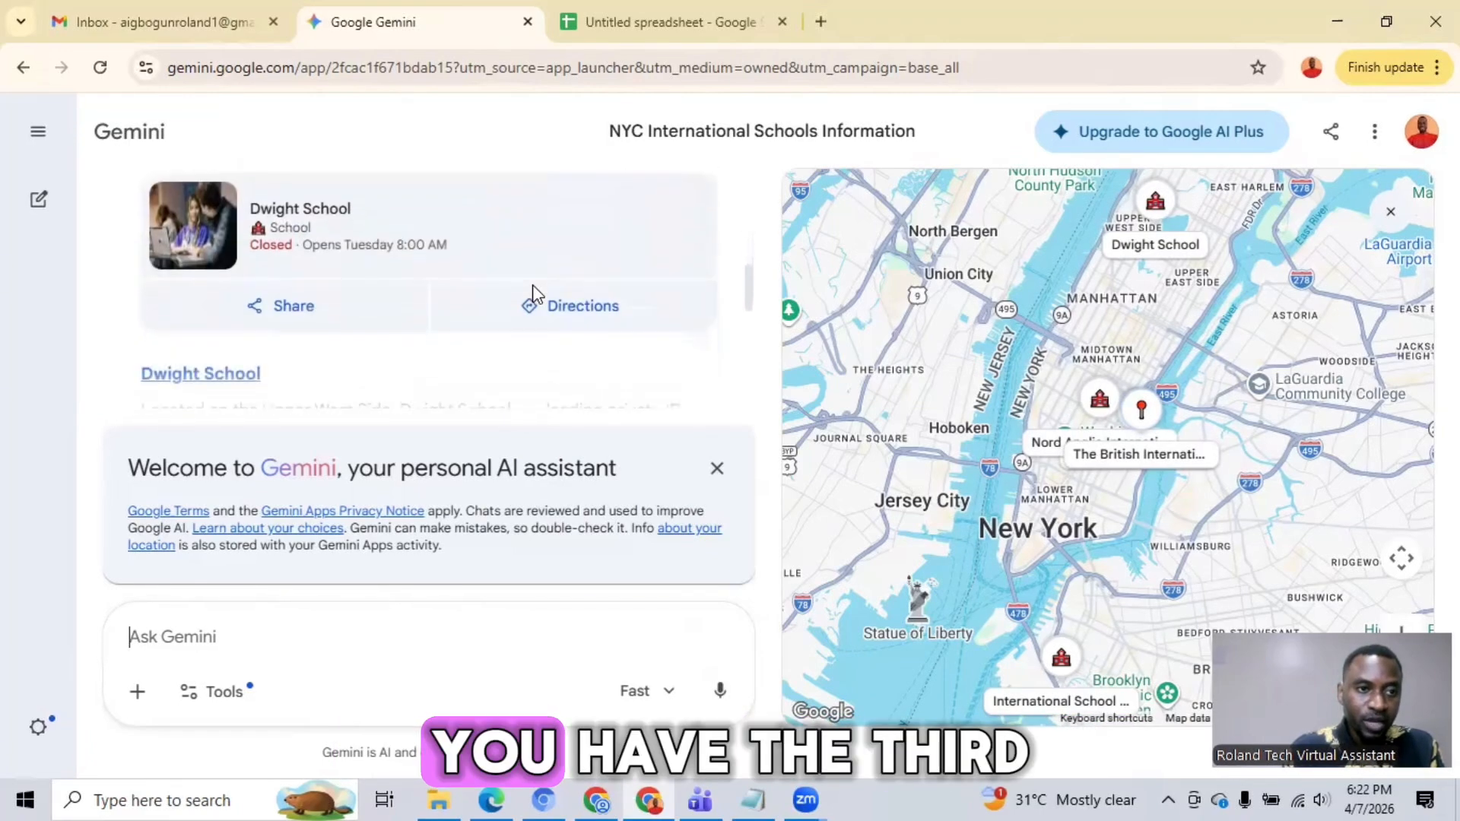
pyautogui.scroll(-8, 535, 287)
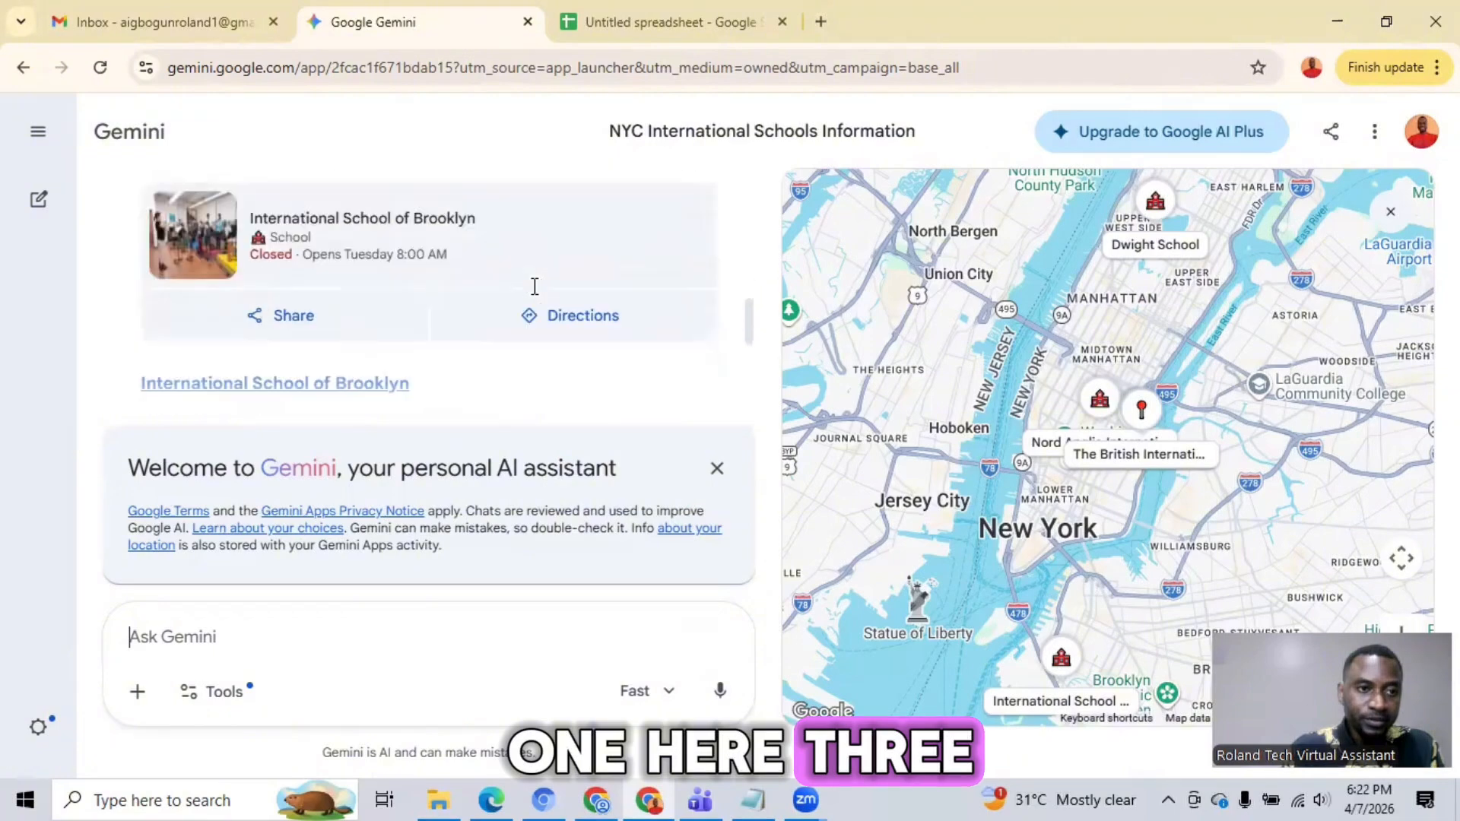
pyautogui.scroll(-7, 533, 287)
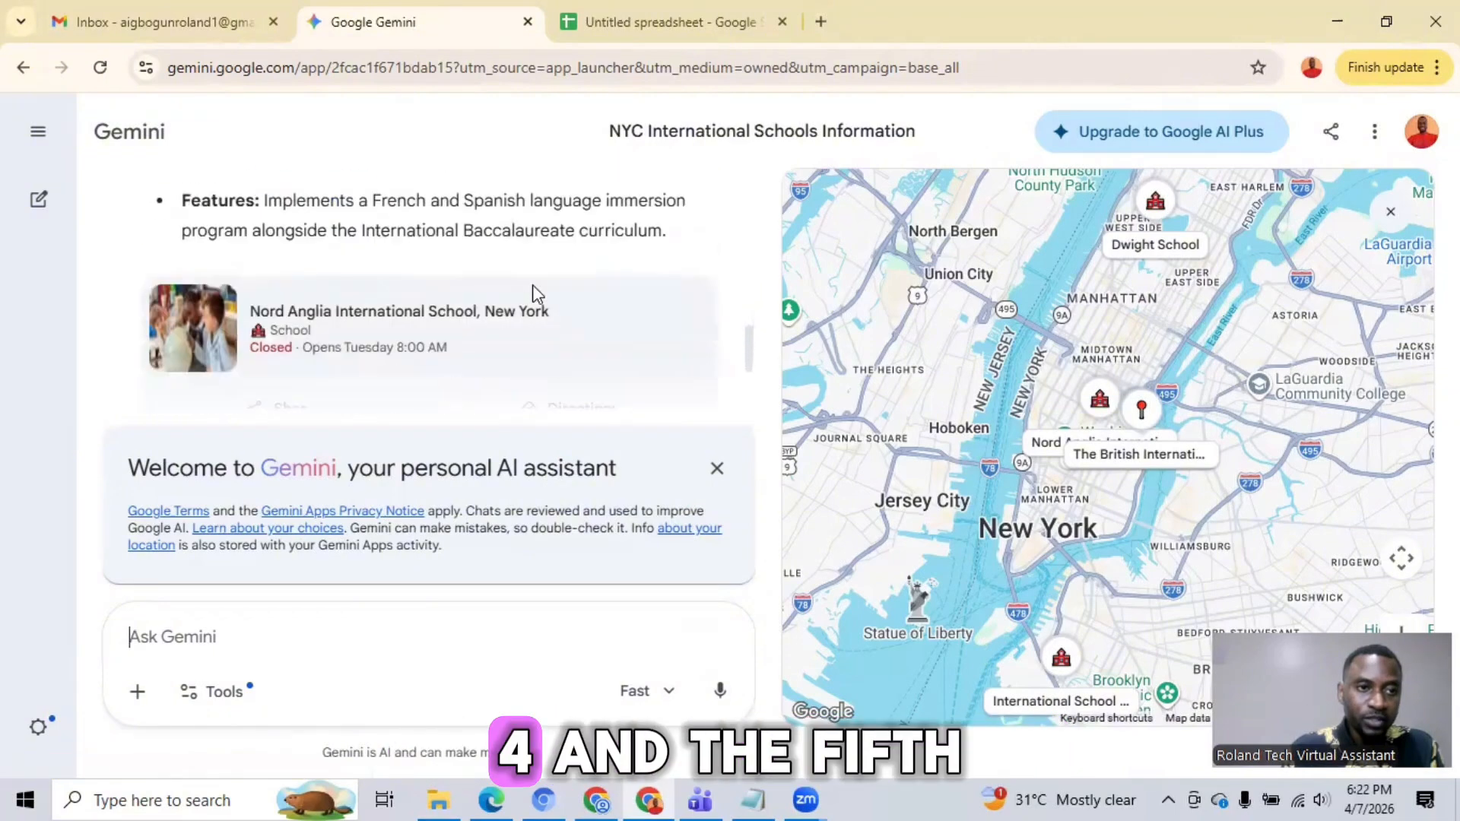
pyautogui.scroll(2, 536, 292)
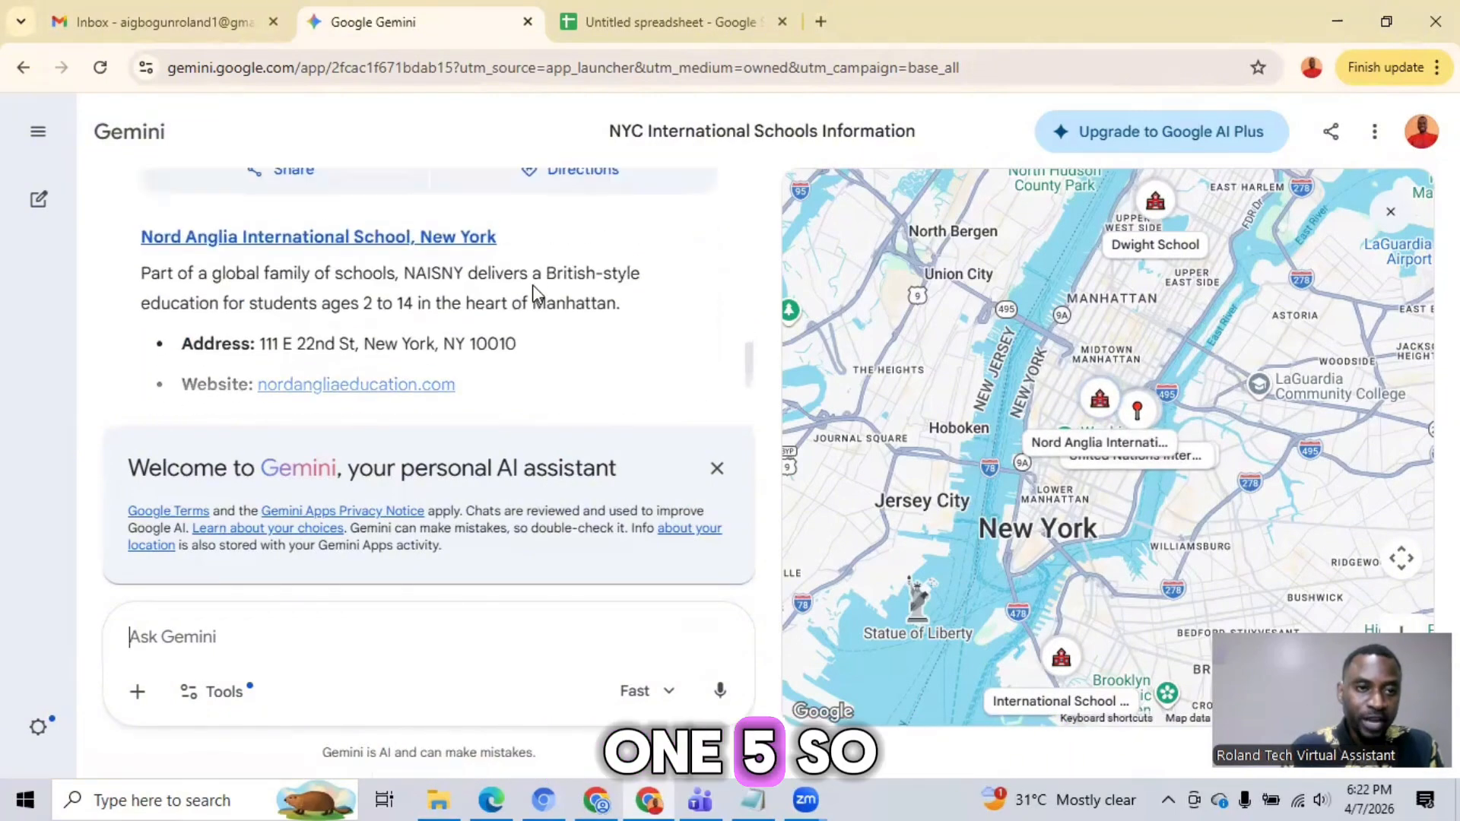
# Step: Copy the name "United Nations International School" from Gemini's answer into cell A4 of the spreadsheet and fit column A to its contents
pyautogui.scroll(12, 524, 324)
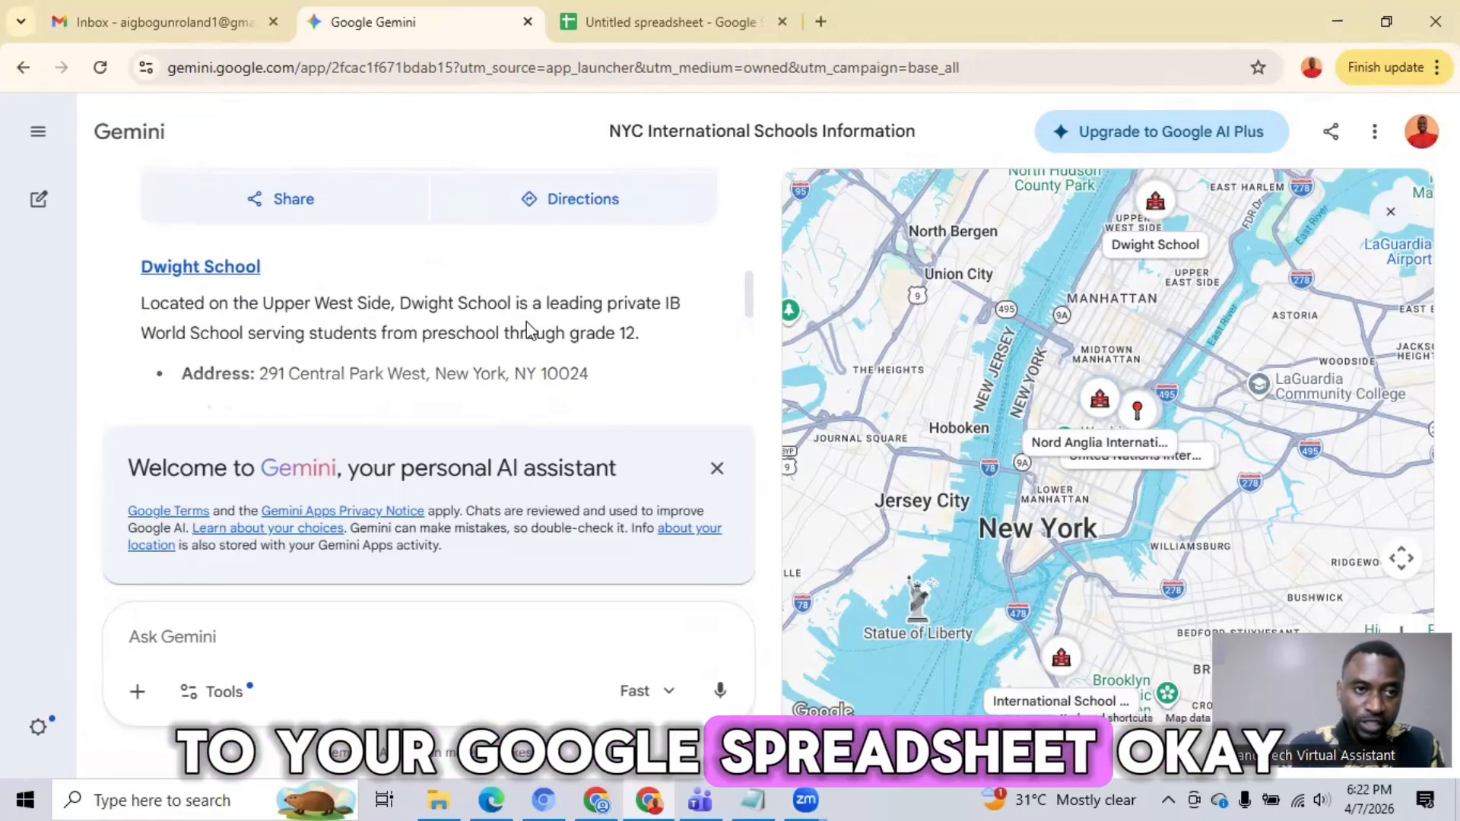
pyautogui.scroll(-6, 530, 331)
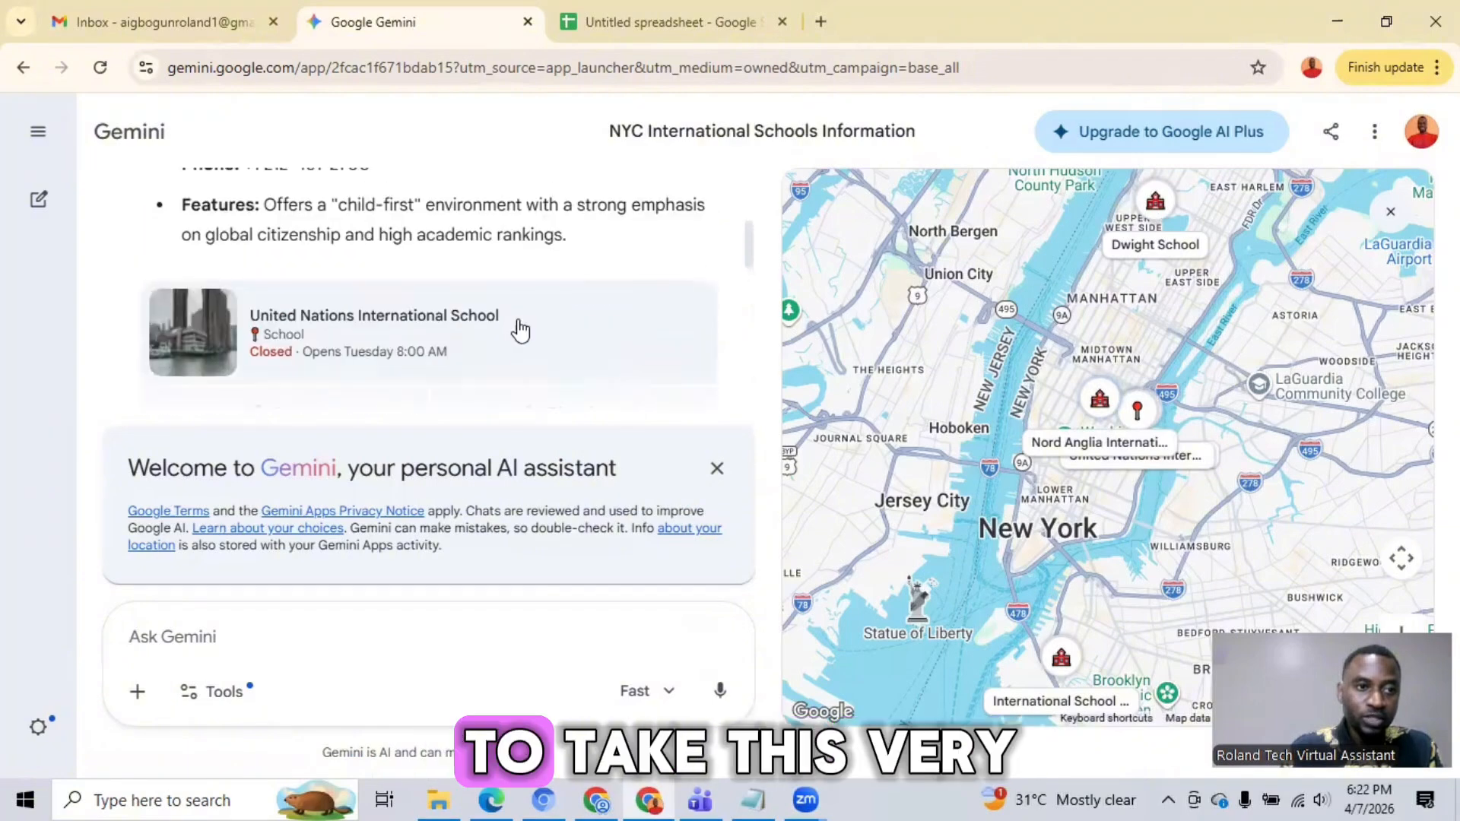
pyautogui.scroll(3, 520, 331)
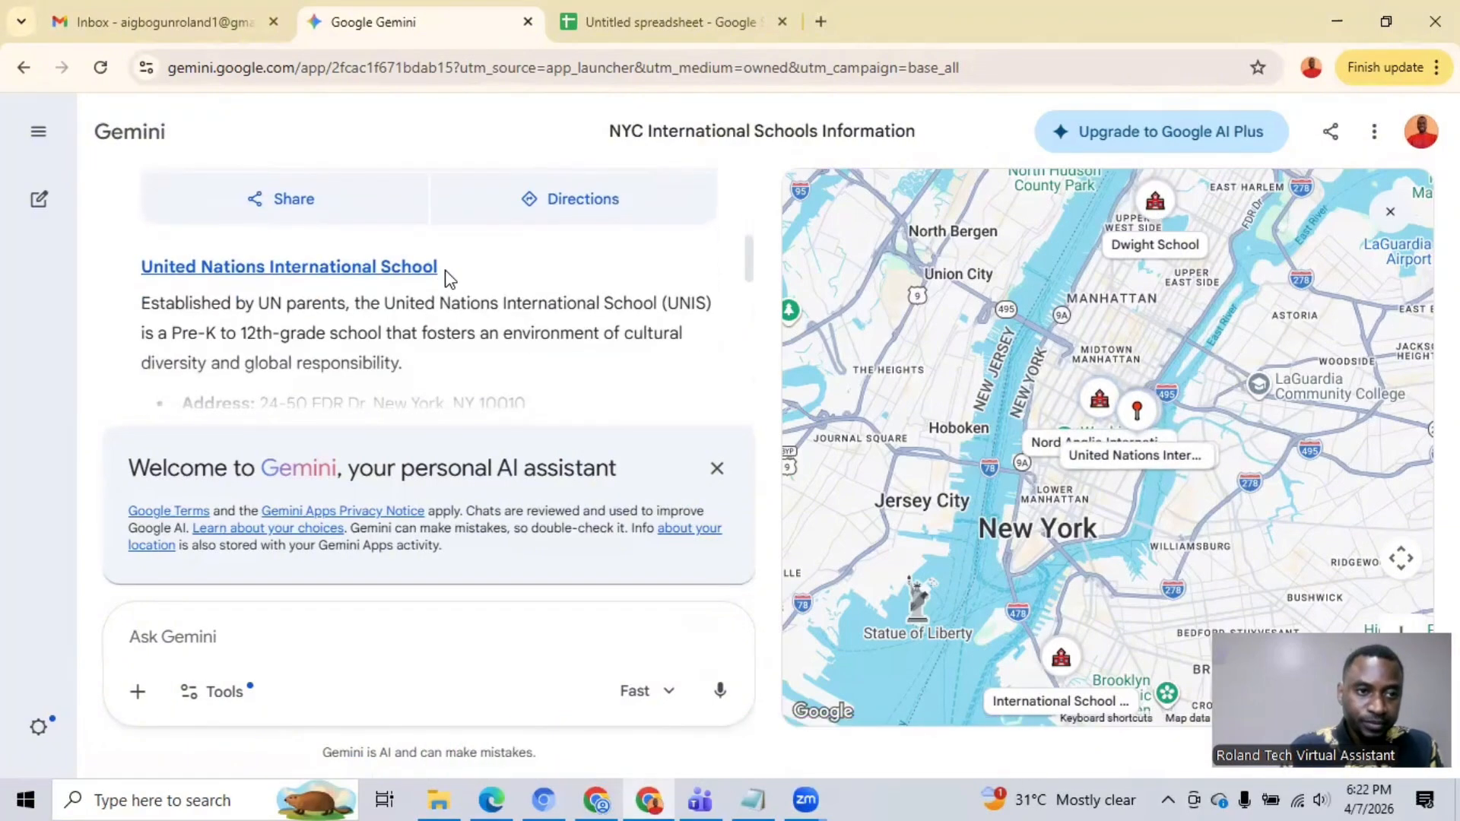
pyautogui.moveTo(443, 274); pyautogui.dragTo(142, 282)
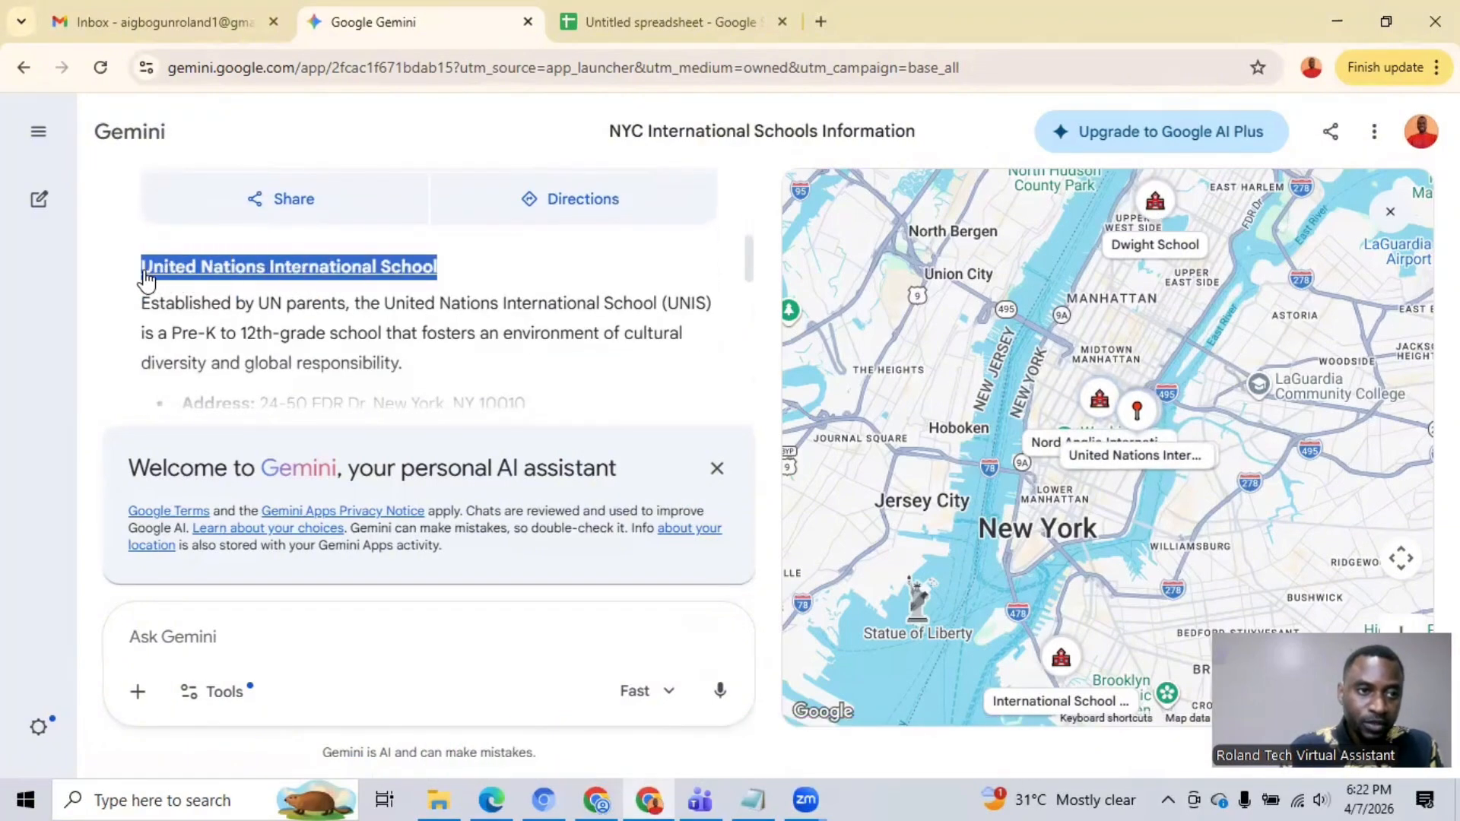
pyautogui.rightClick(287, 272)
pyautogui.click(366, 296)
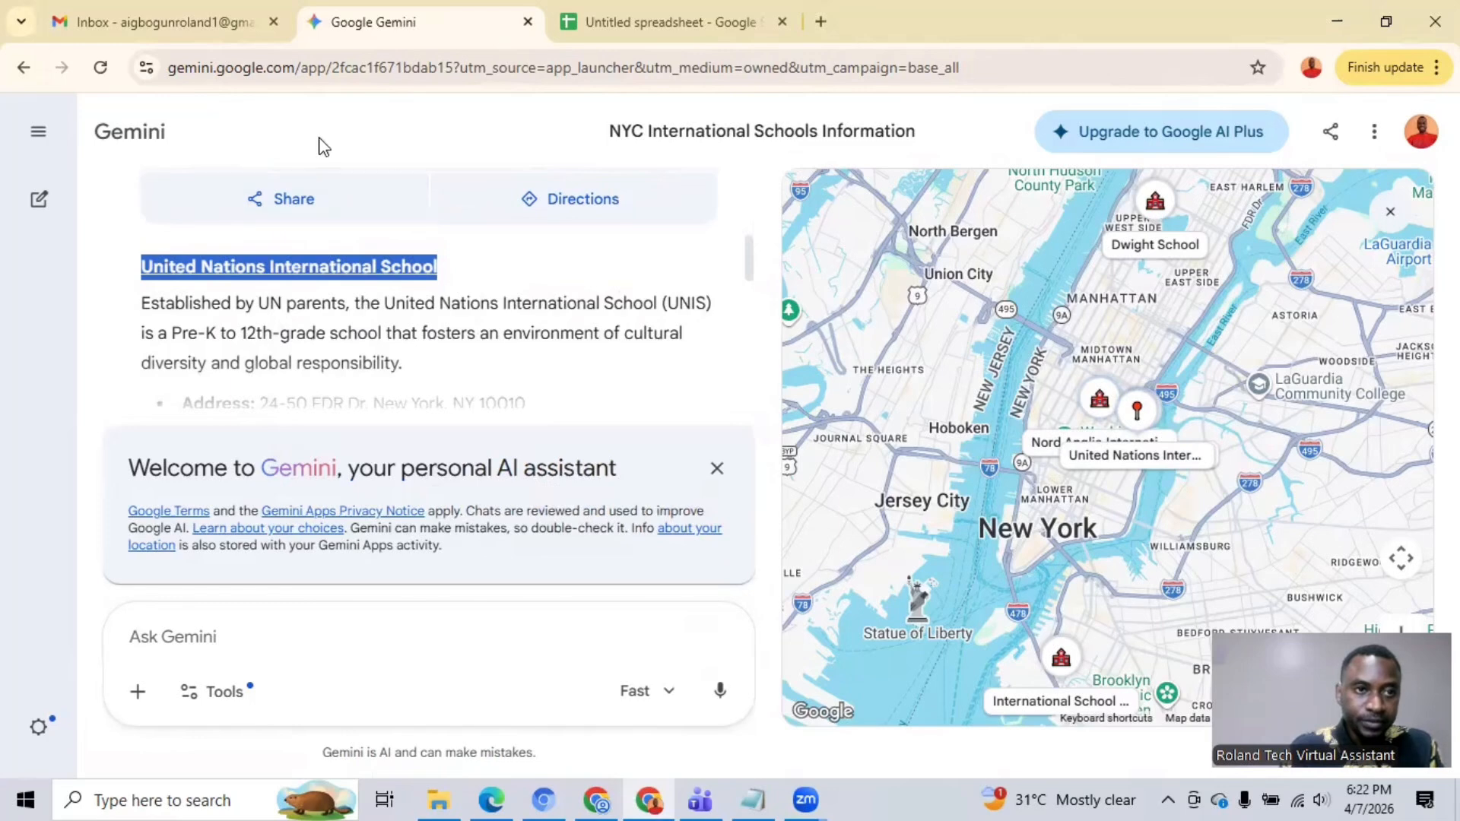
pyautogui.click(584, 34)
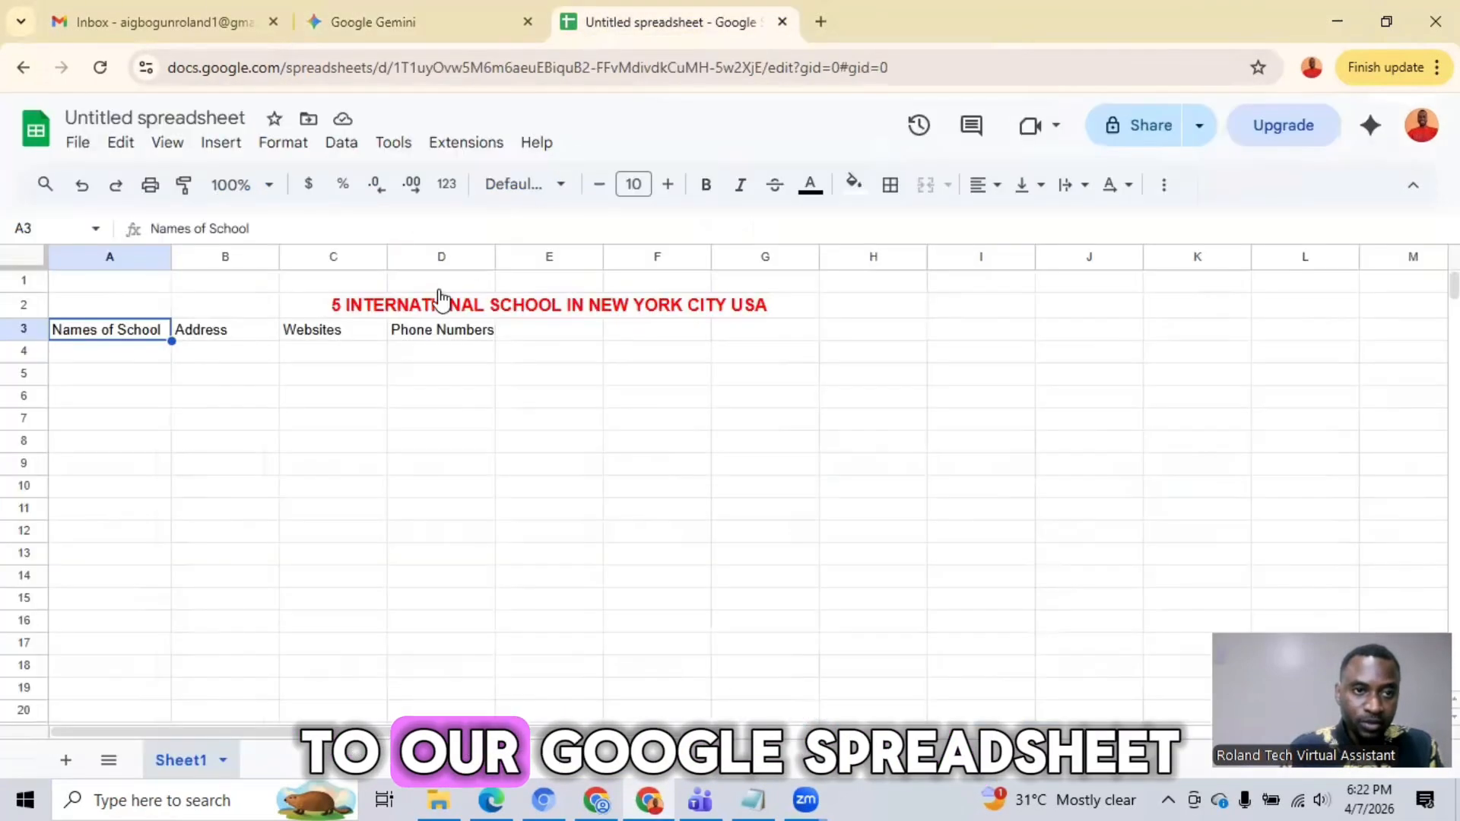
pyautogui.click(112, 358)
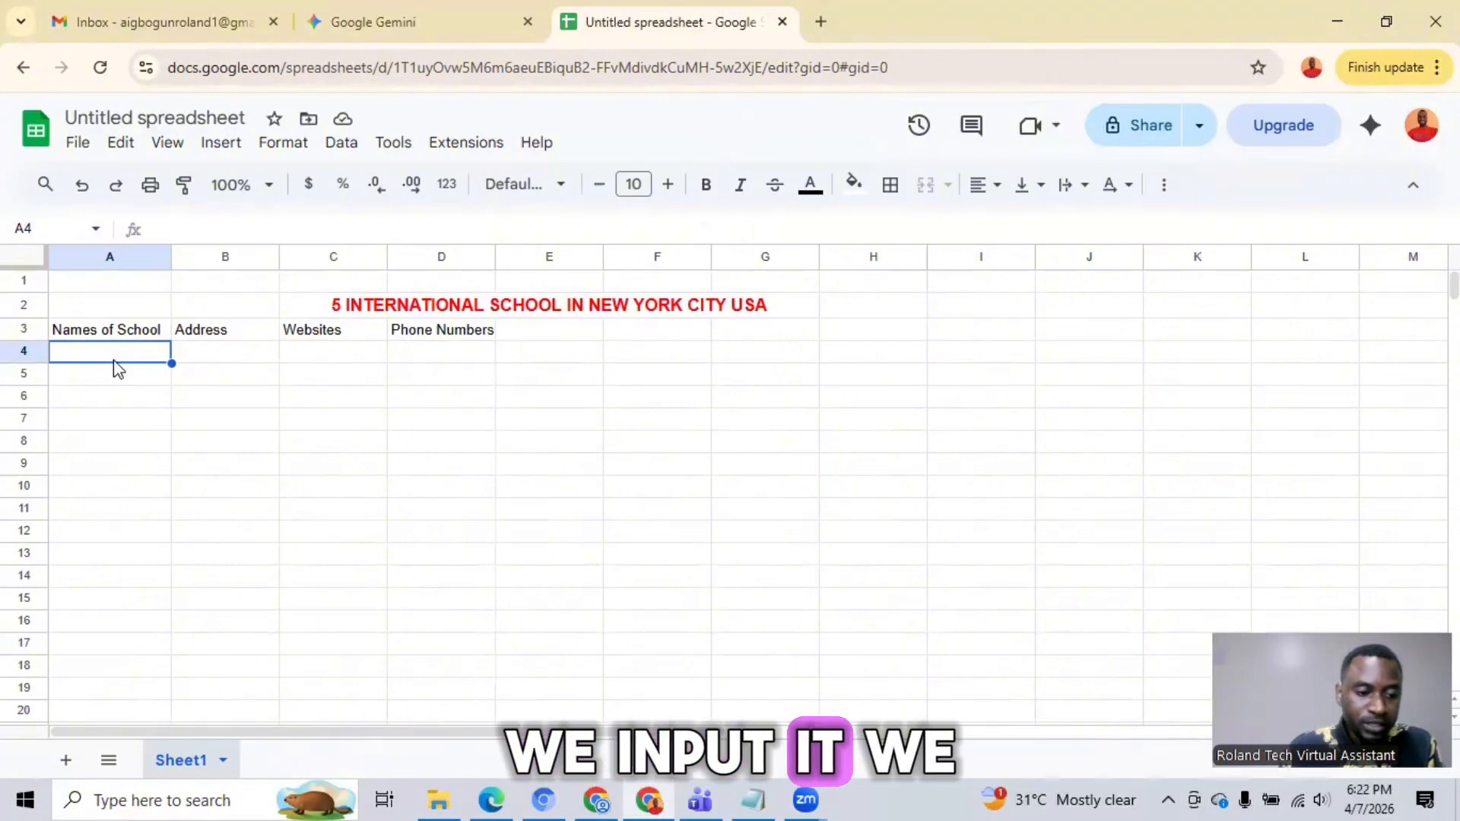
pyautogui.hotkey('ctrl', 'v')
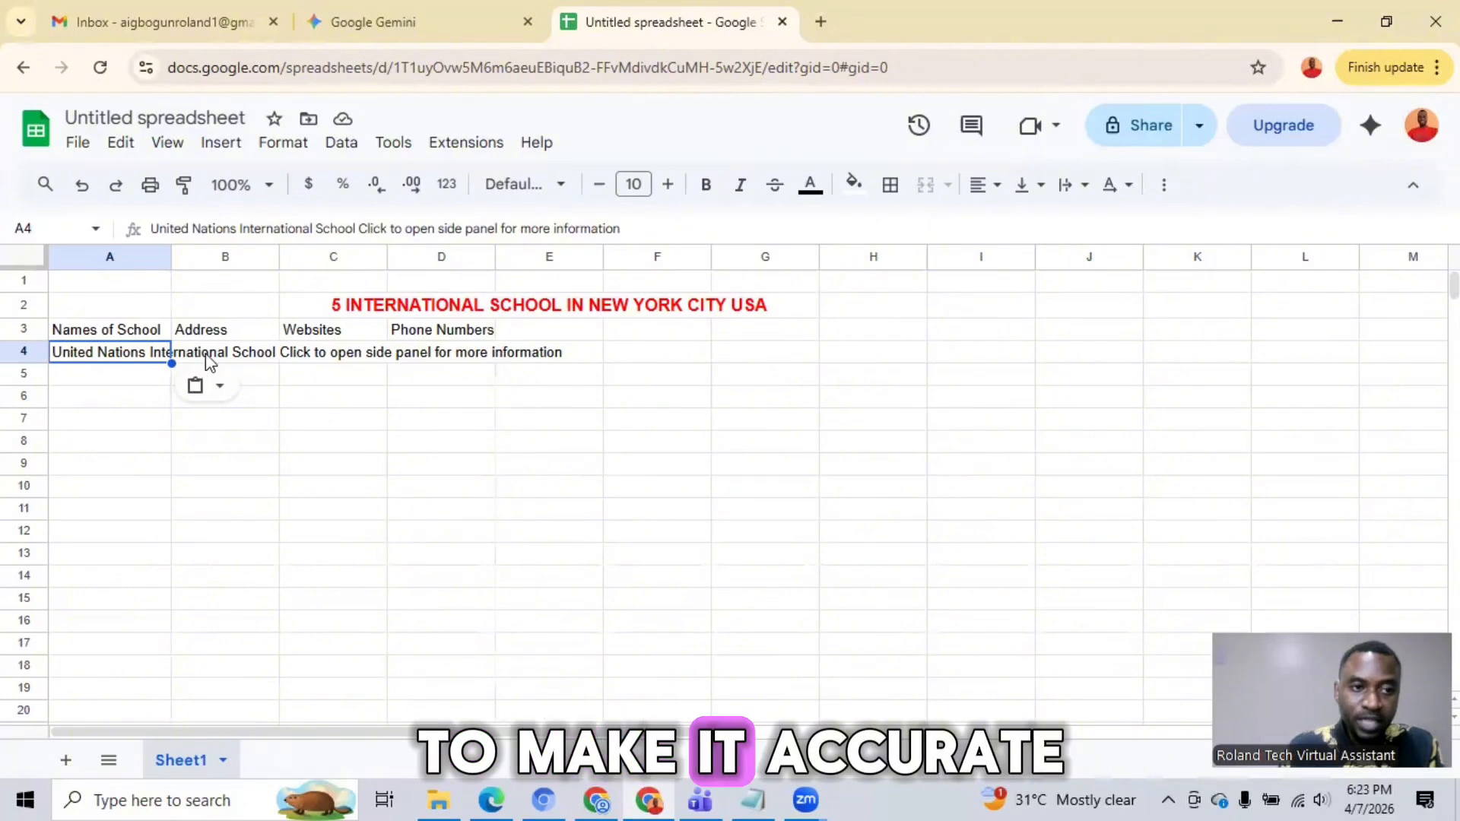
pyautogui.doubleClick(171, 260)
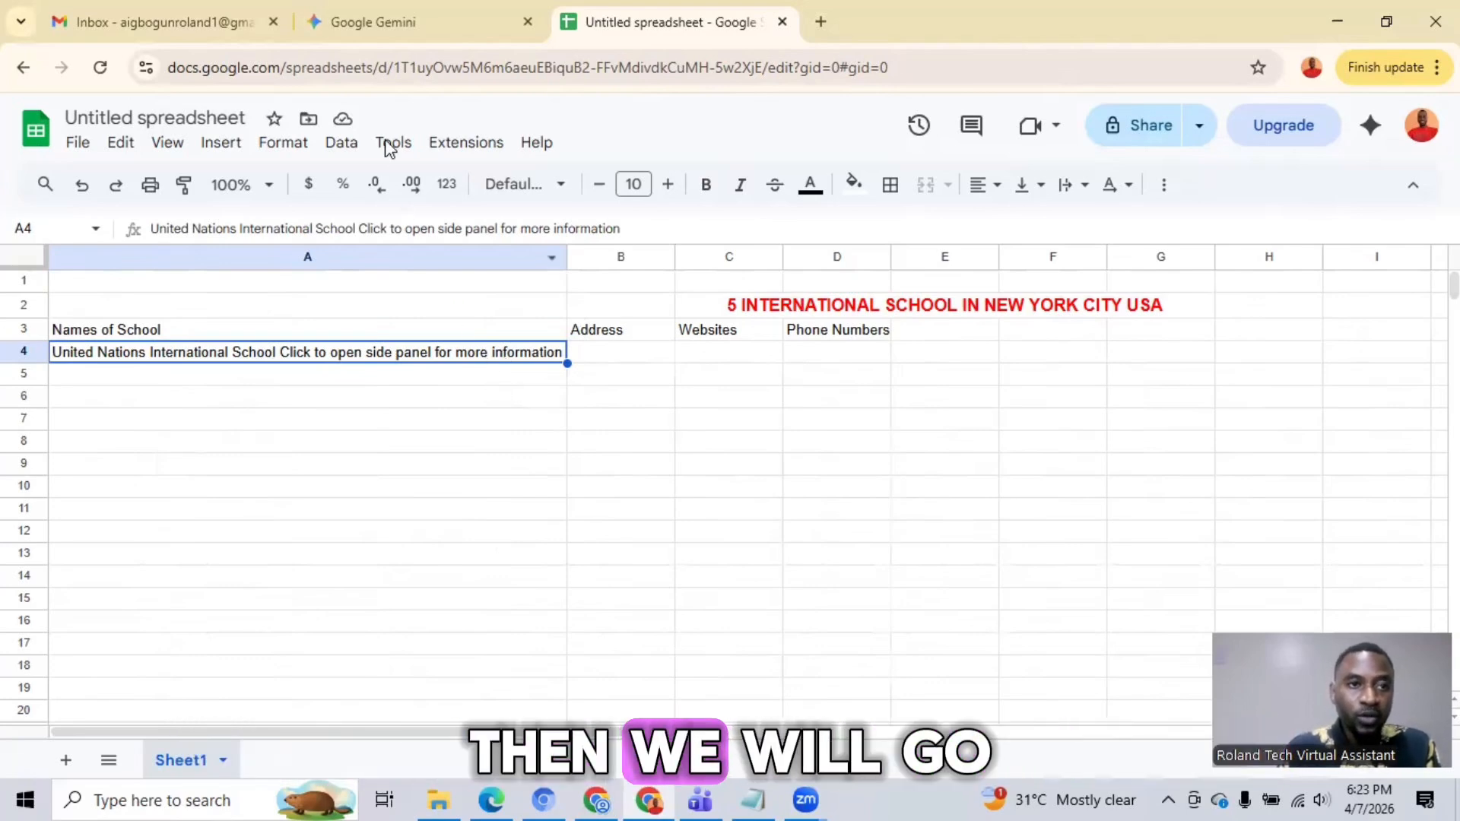
# Step: Copy the United Nations International School's address line from Gemini into cell B4 of the spreadsheet and fit column B to its contents
pyautogui.click(365, 21)
pyautogui.scroll(-3, 462, 345)
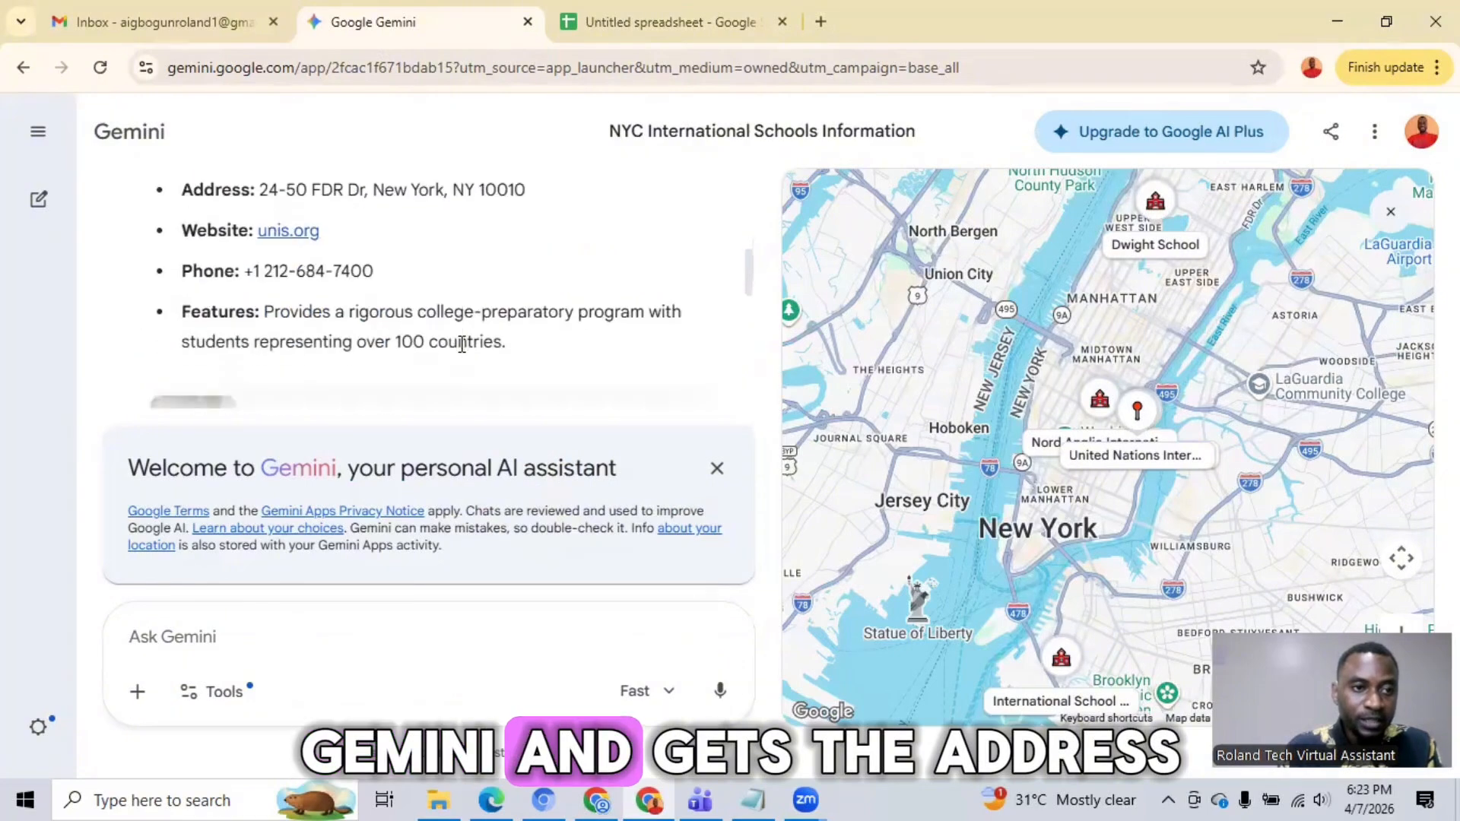
pyautogui.scroll(2, 462, 344)
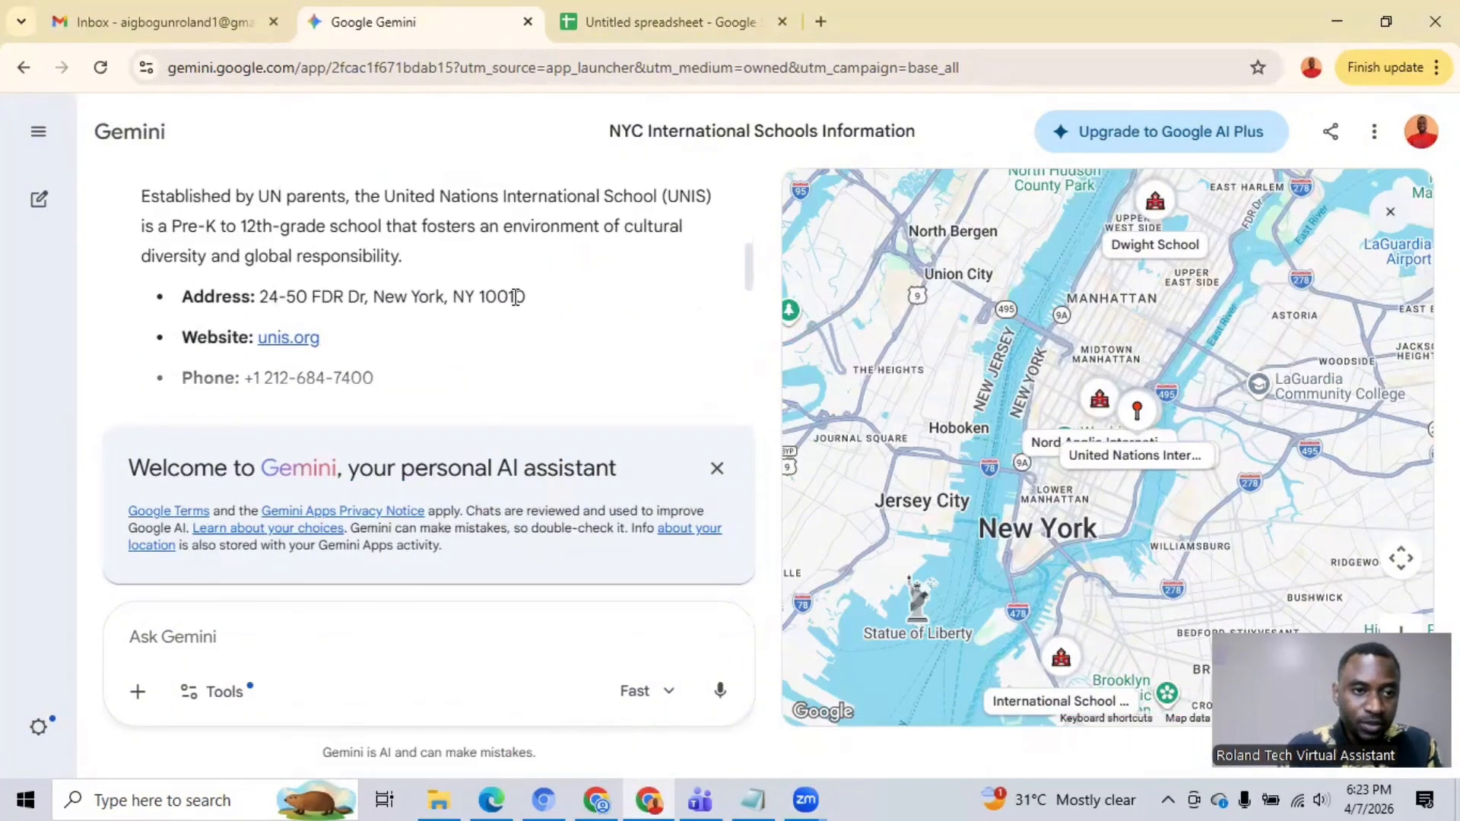
pyautogui.moveTo(516, 296); pyautogui.dragTo(183, 305)
pyautogui.rightClick(237, 300)
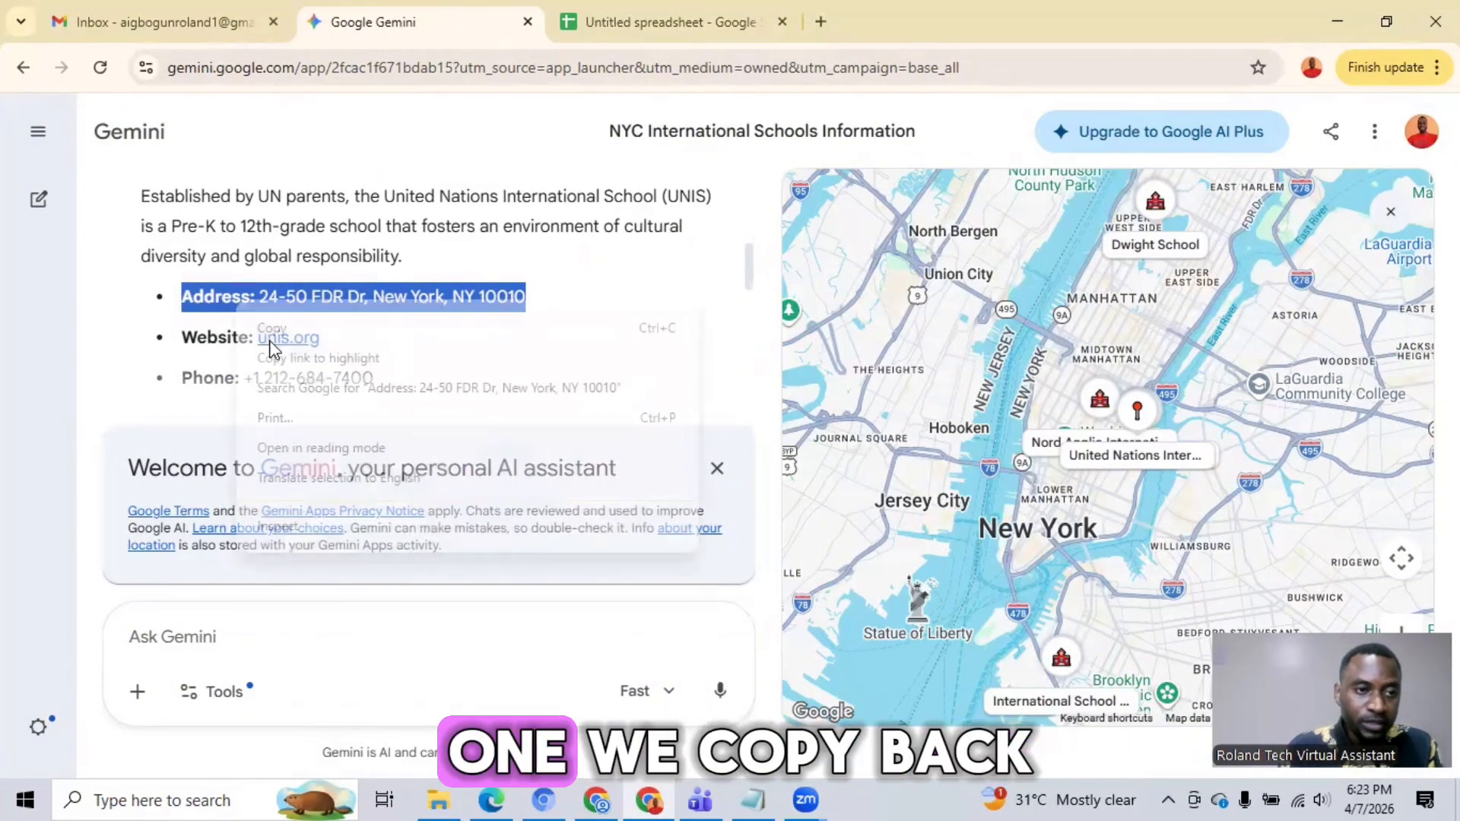
pyautogui.click(303, 328)
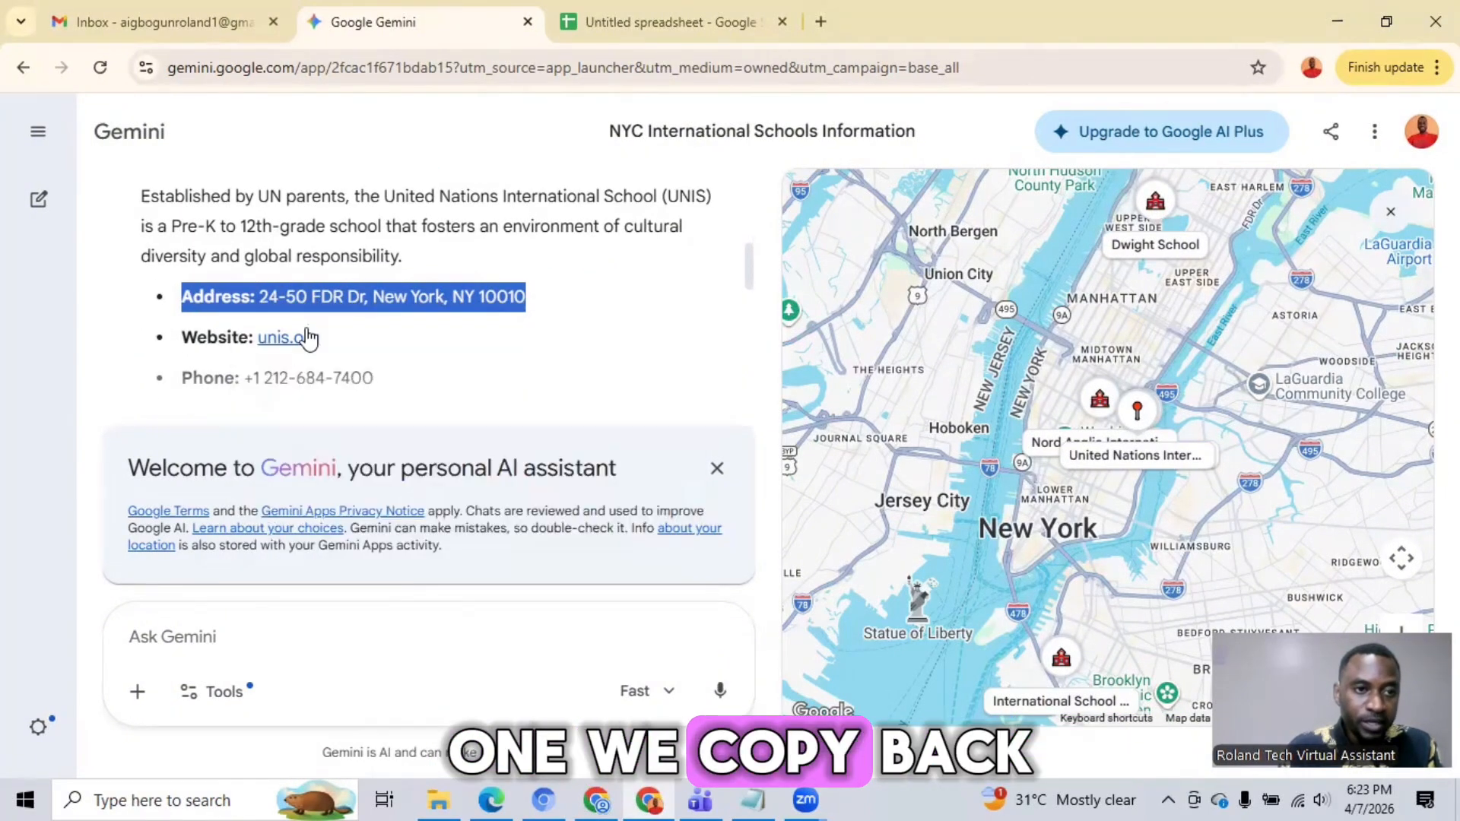
pyautogui.click(584, 31)
pyautogui.click(614, 354)
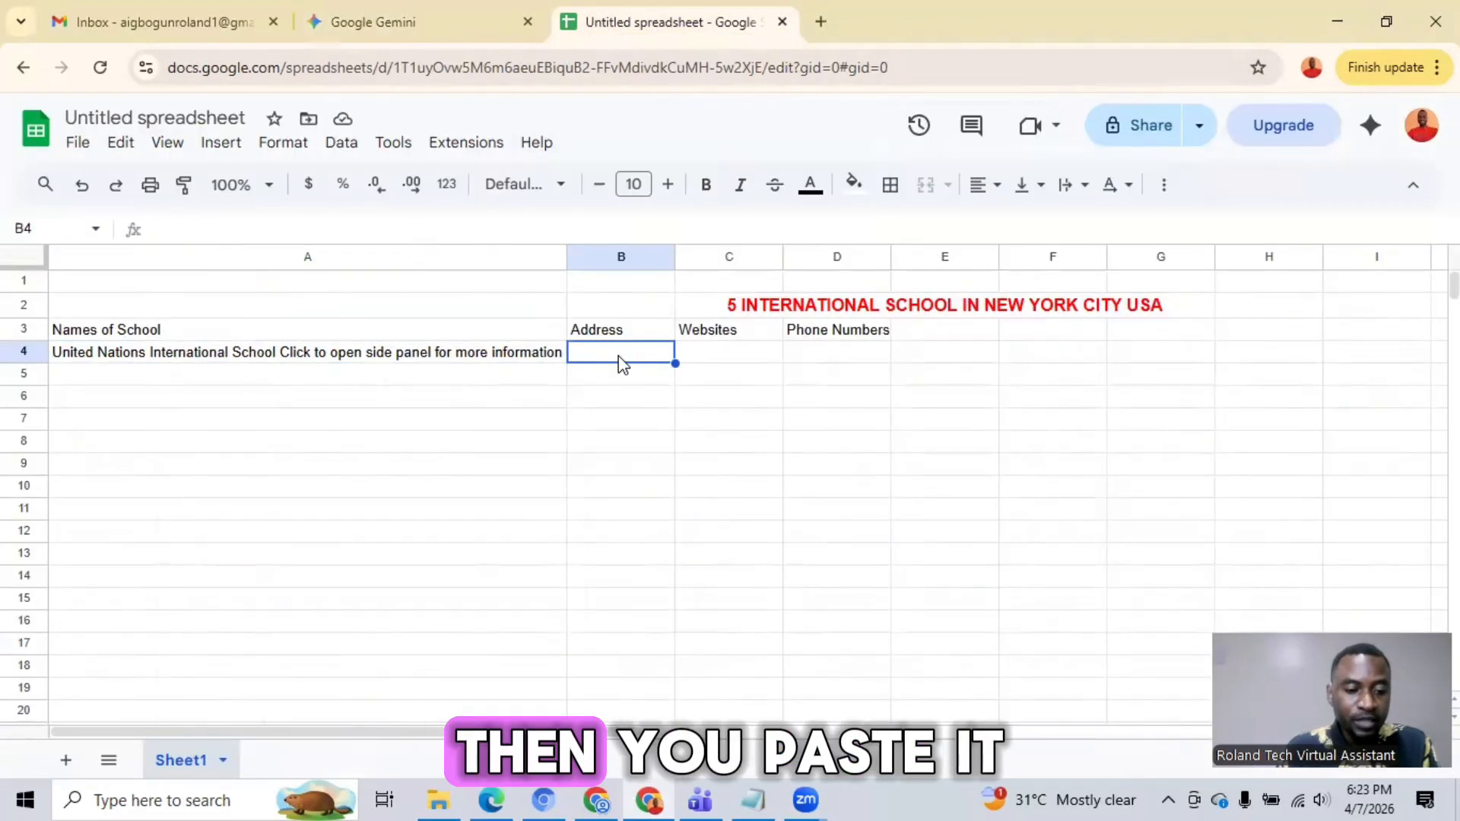
pyautogui.hotkey('ctrl', 'v')
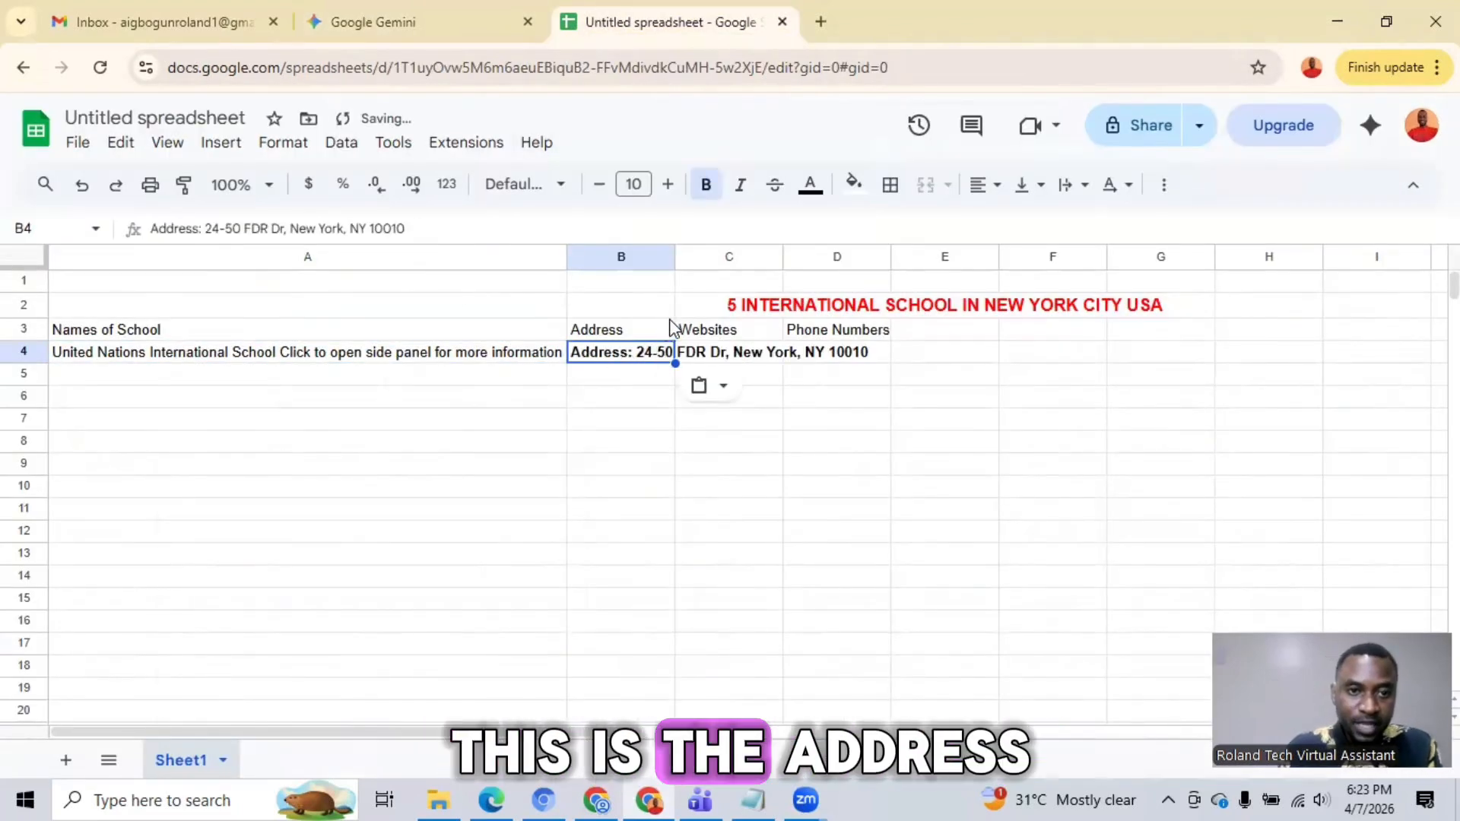
pyautogui.doubleClick(674, 257)
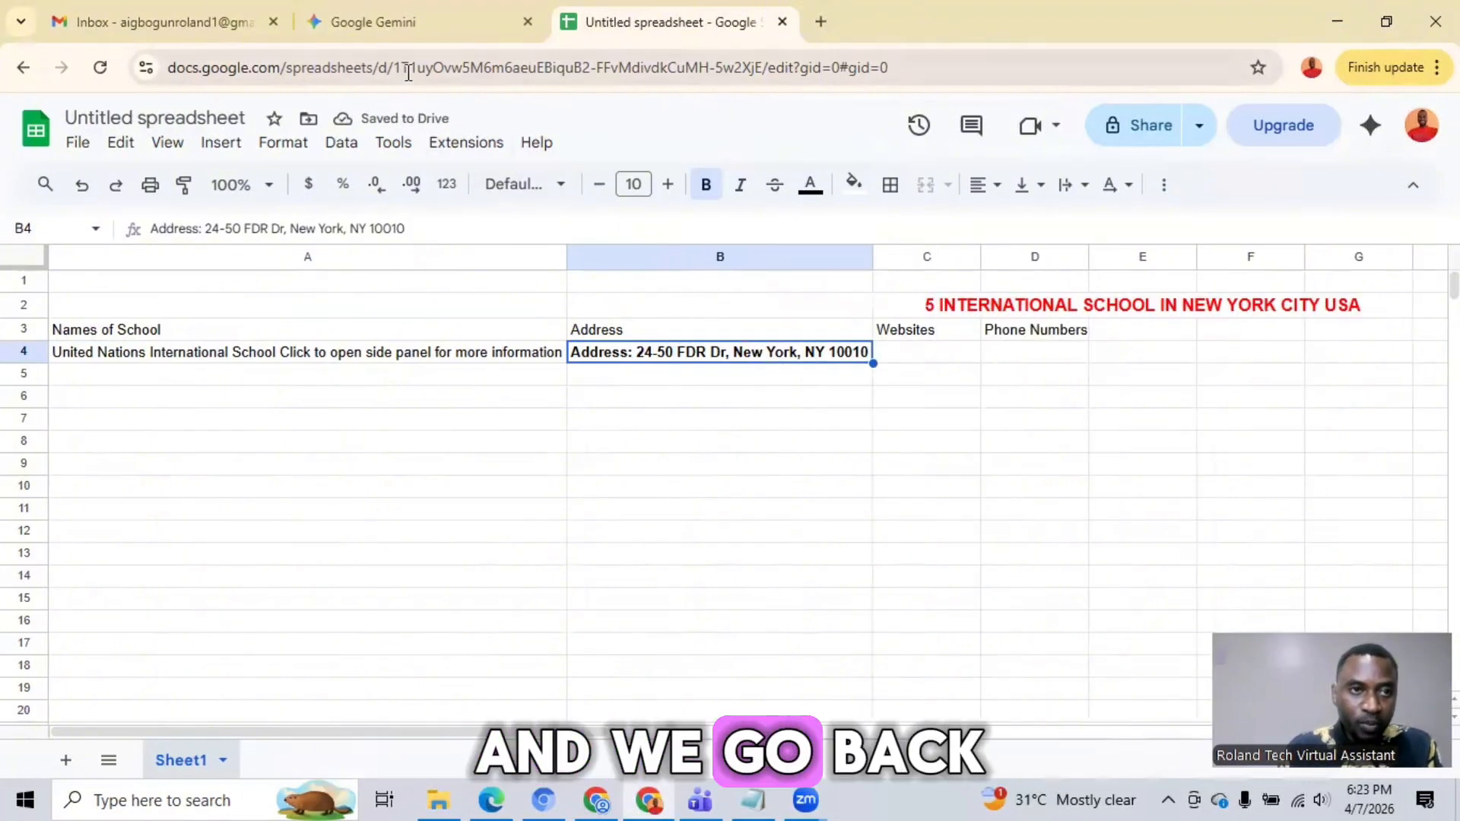
# Step: Copy the line "Website: unis.org" for the United Nations International School from Gemini into cell C4 of the spreadsheet
pyautogui.click(406, 30)
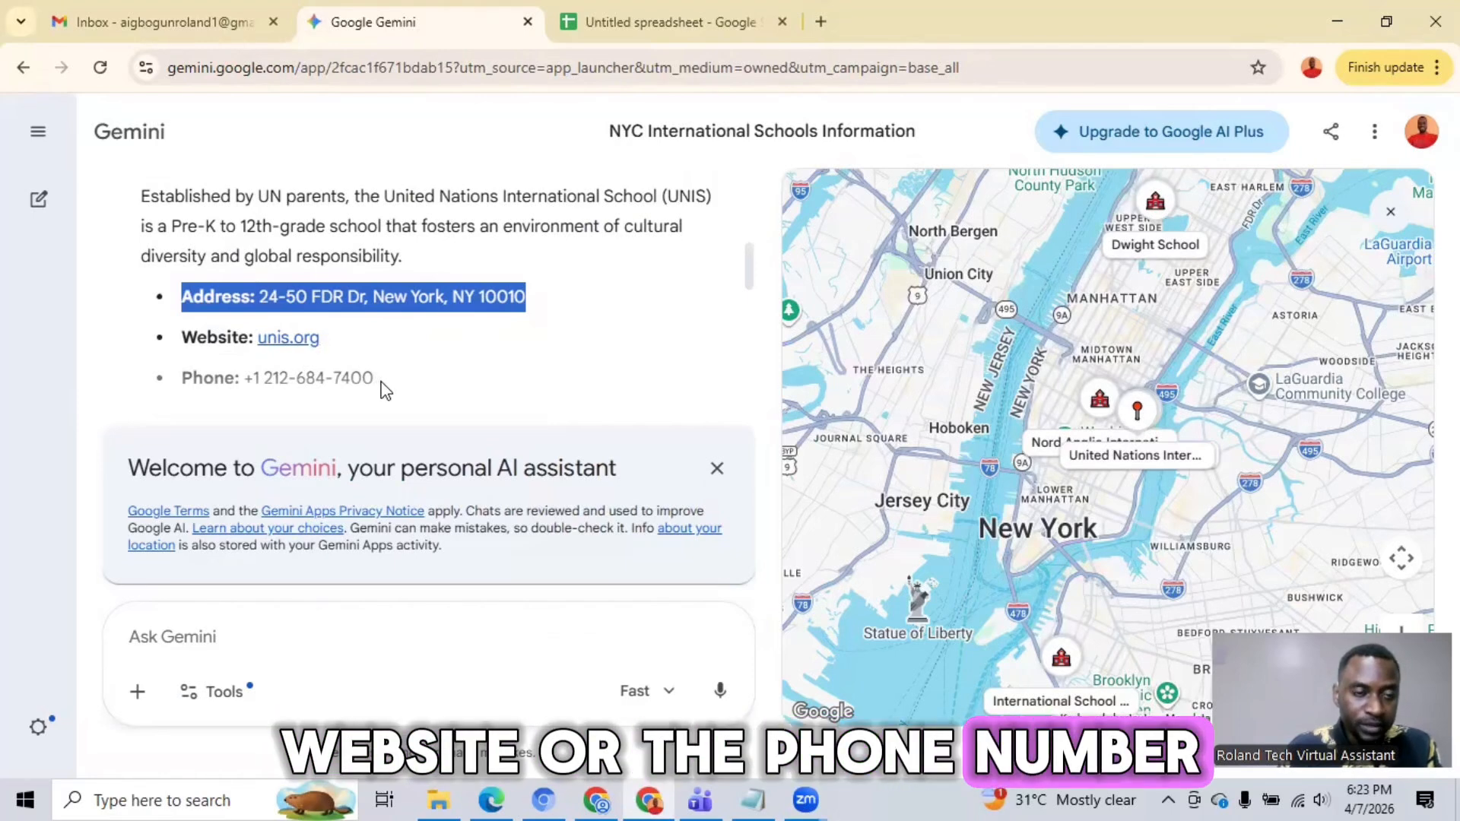
pyautogui.moveTo(321, 339); pyautogui.dragTo(198, 340)
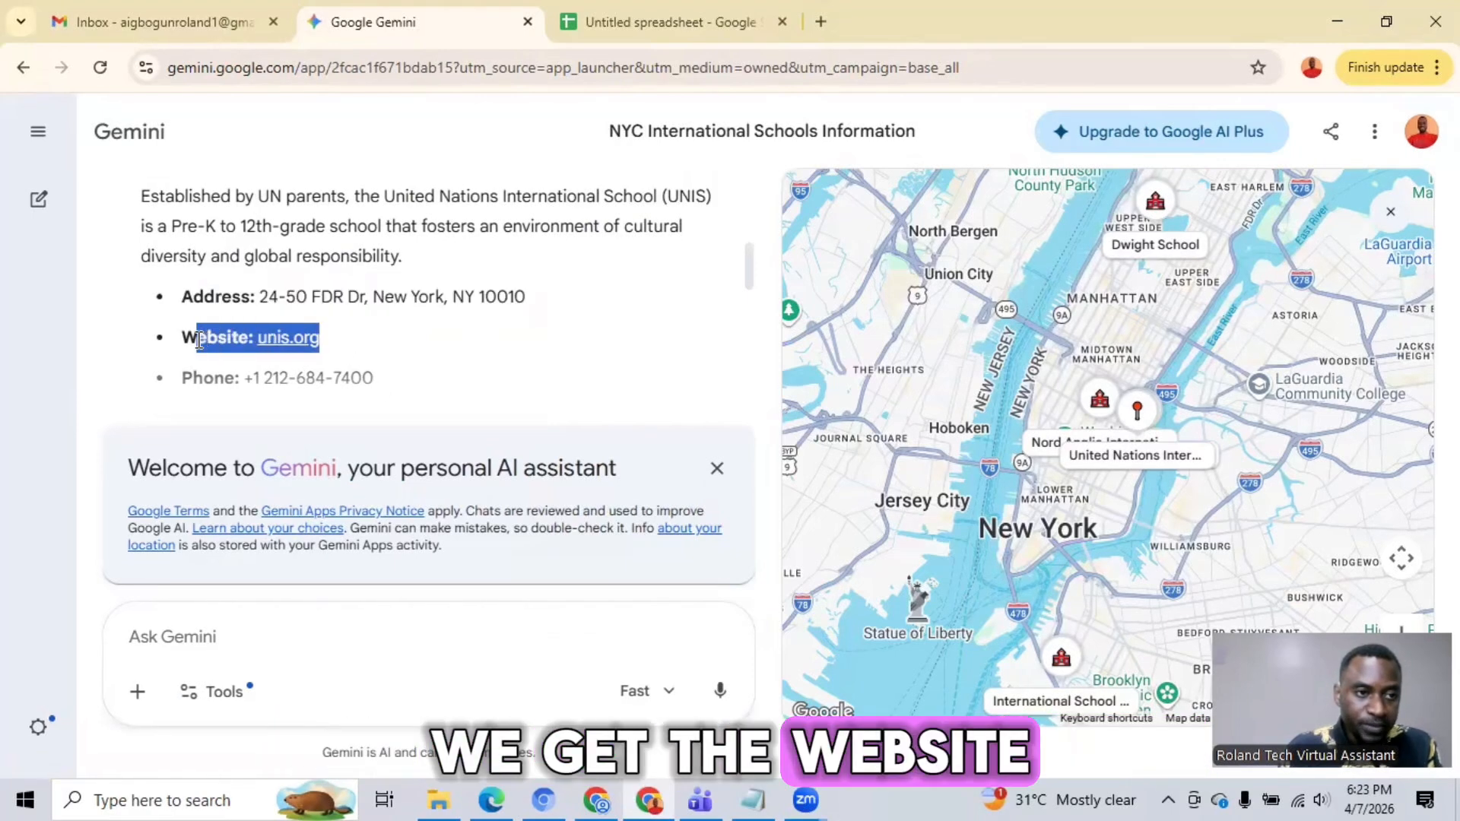
pyautogui.rightClick(207, 348)
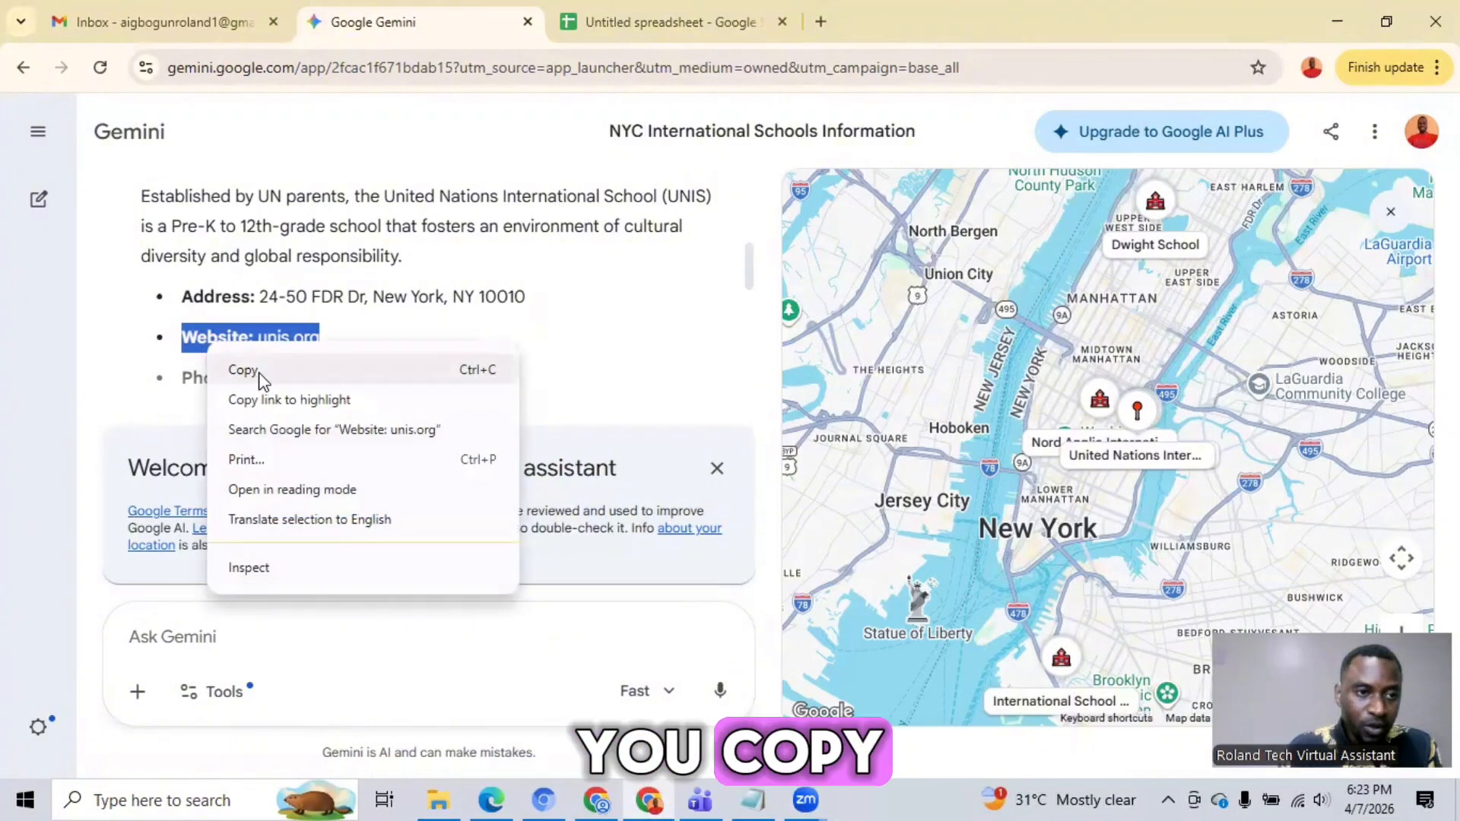
pyautogui.click(244, 370)
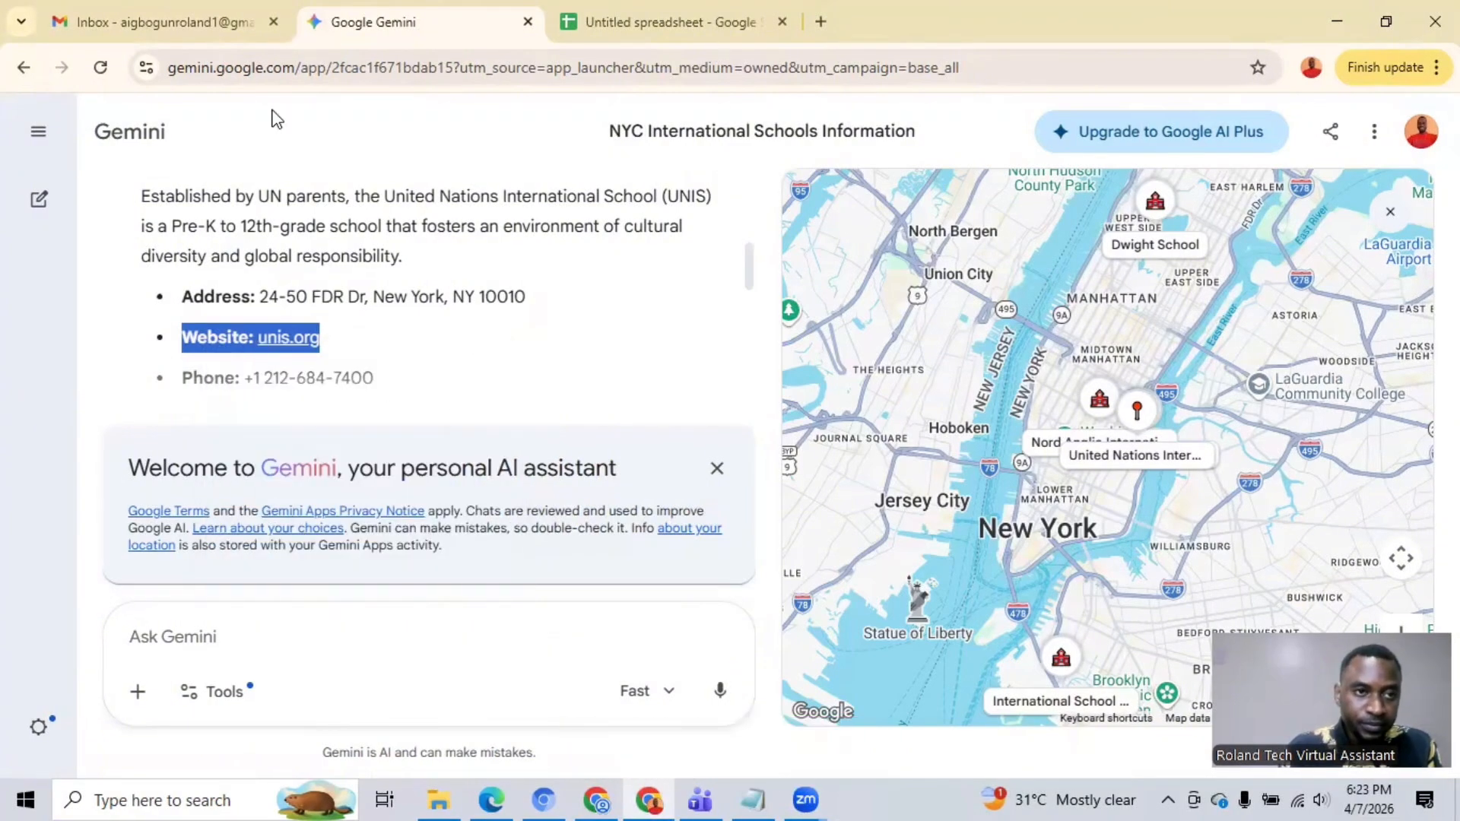
pyautogui.click(582, 25)
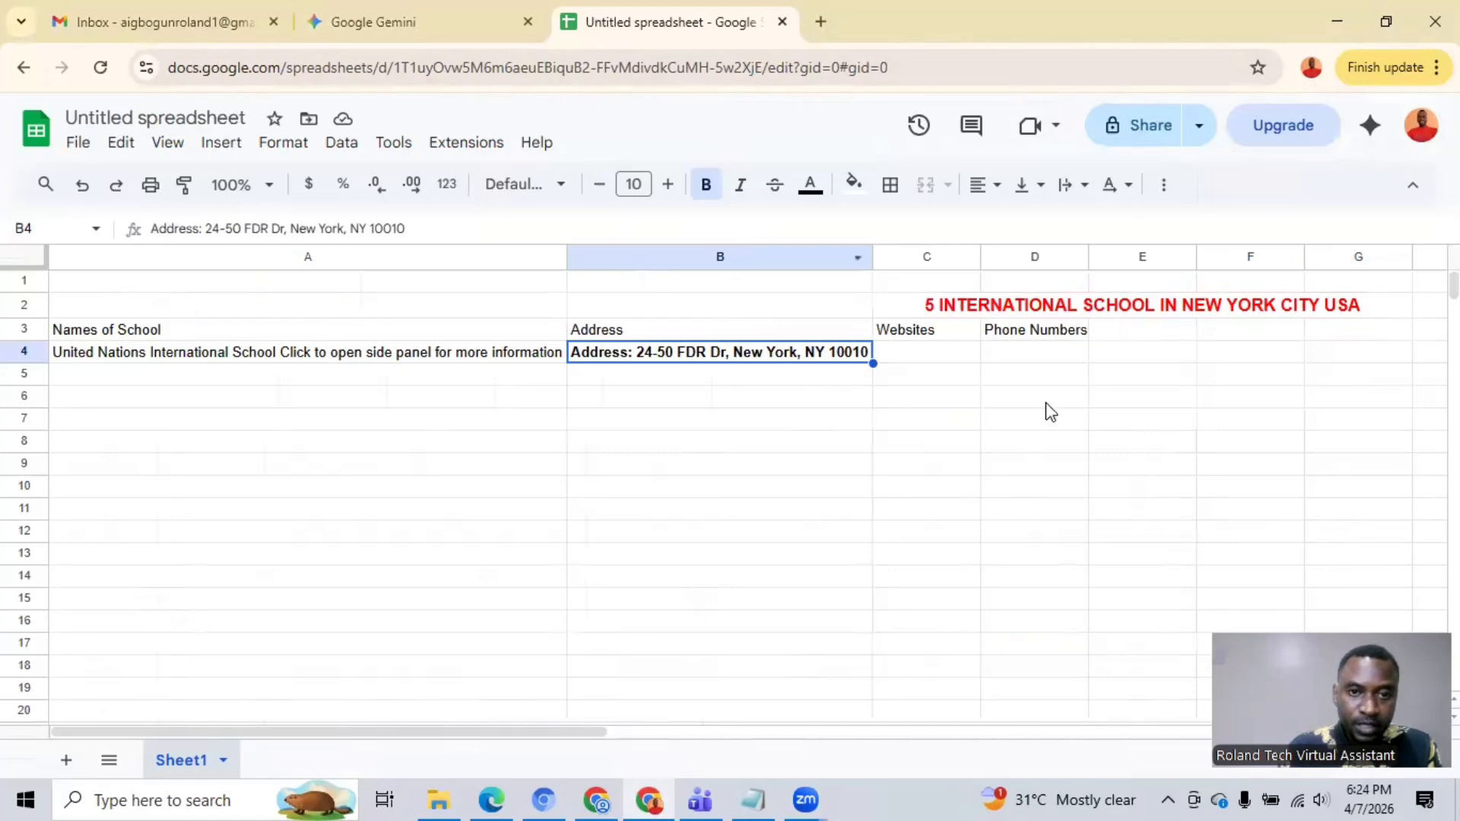
pyautogui.click(911, 356)
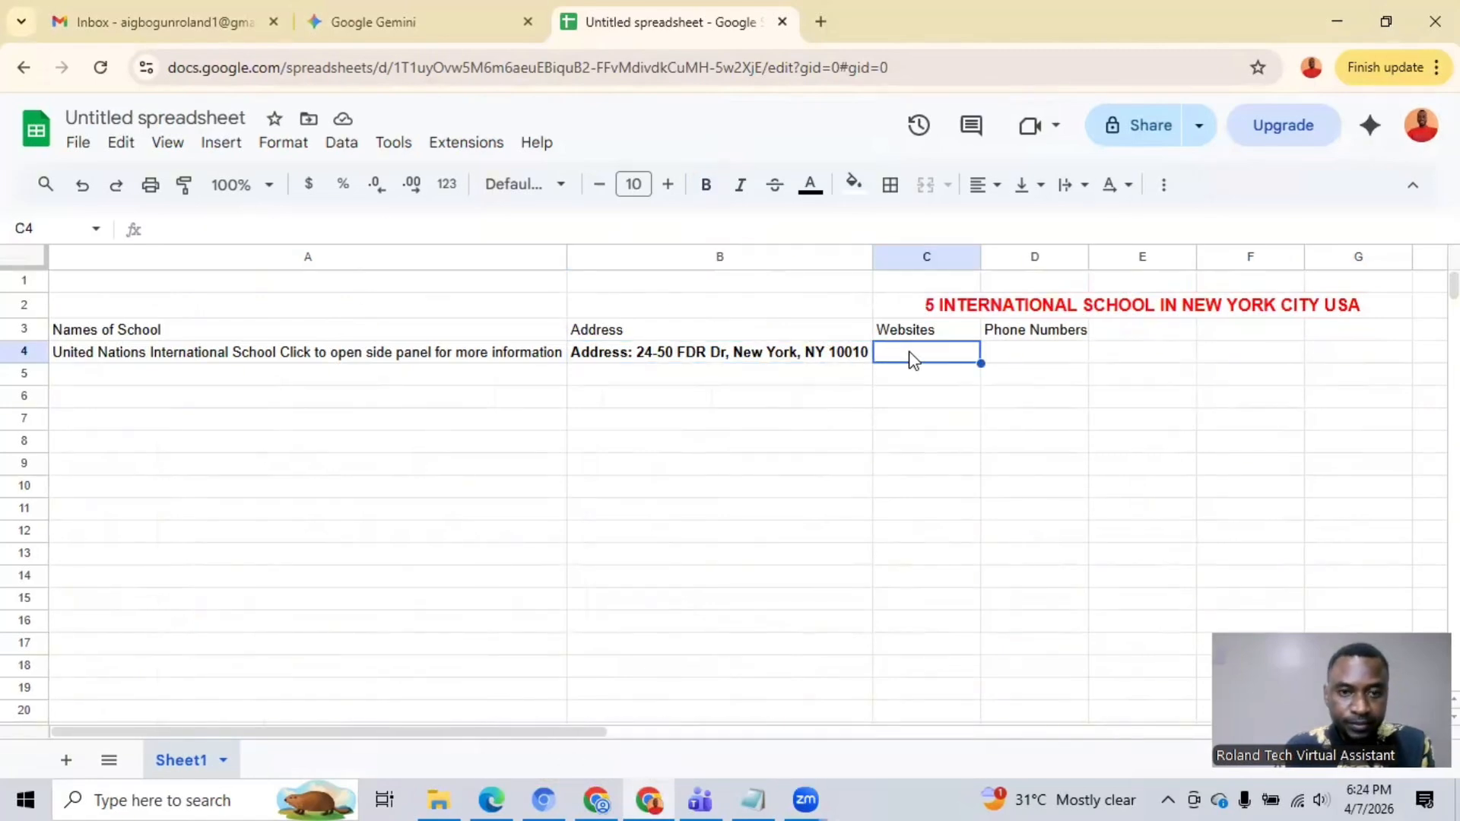
pyautogui.hotkey('ctrl', 'v')
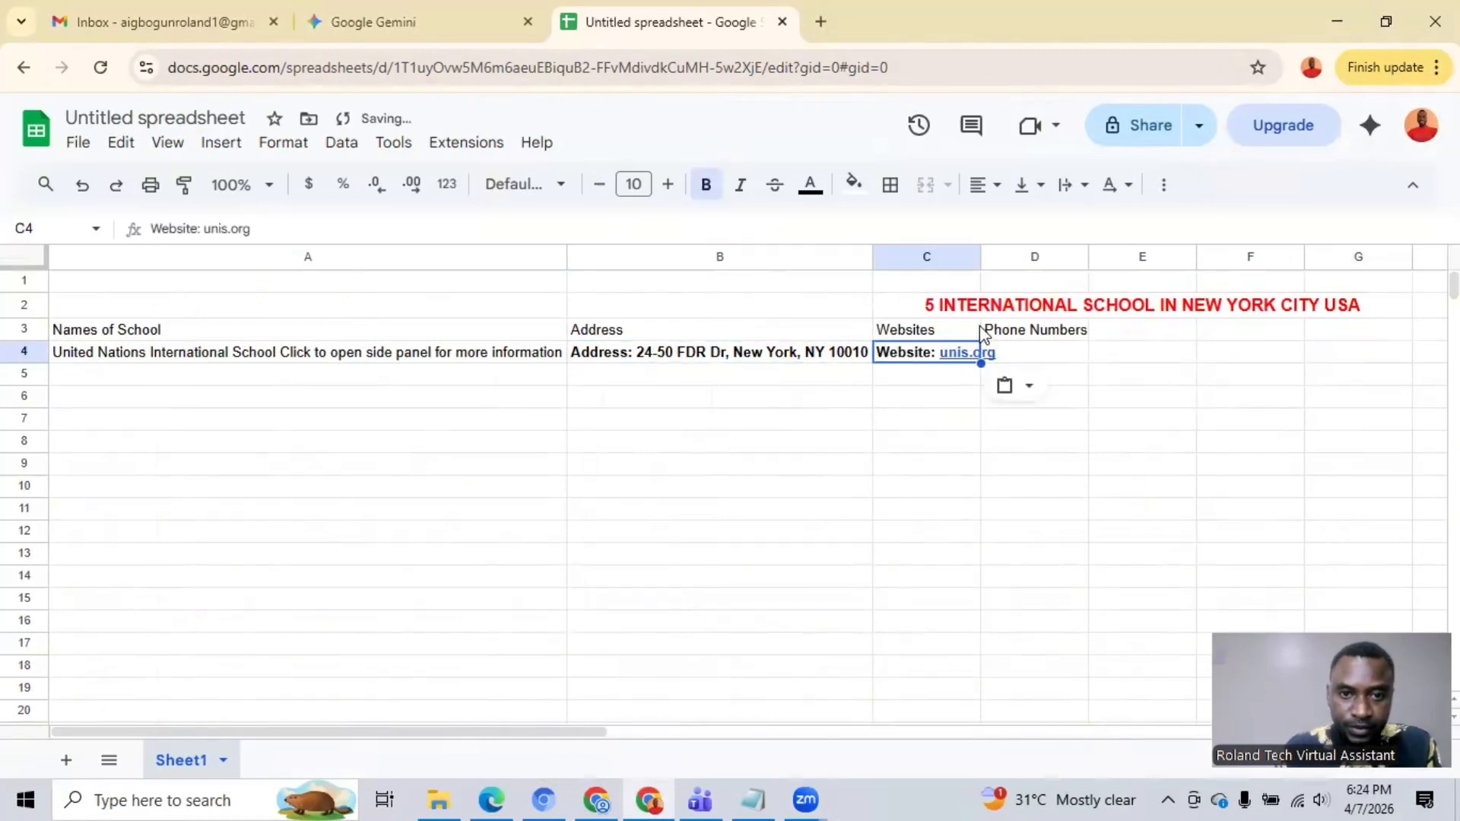
# Step: Resize column C so its width just fits the school's website entry in cell C4
pyautogui.doubleClick(981, 257)
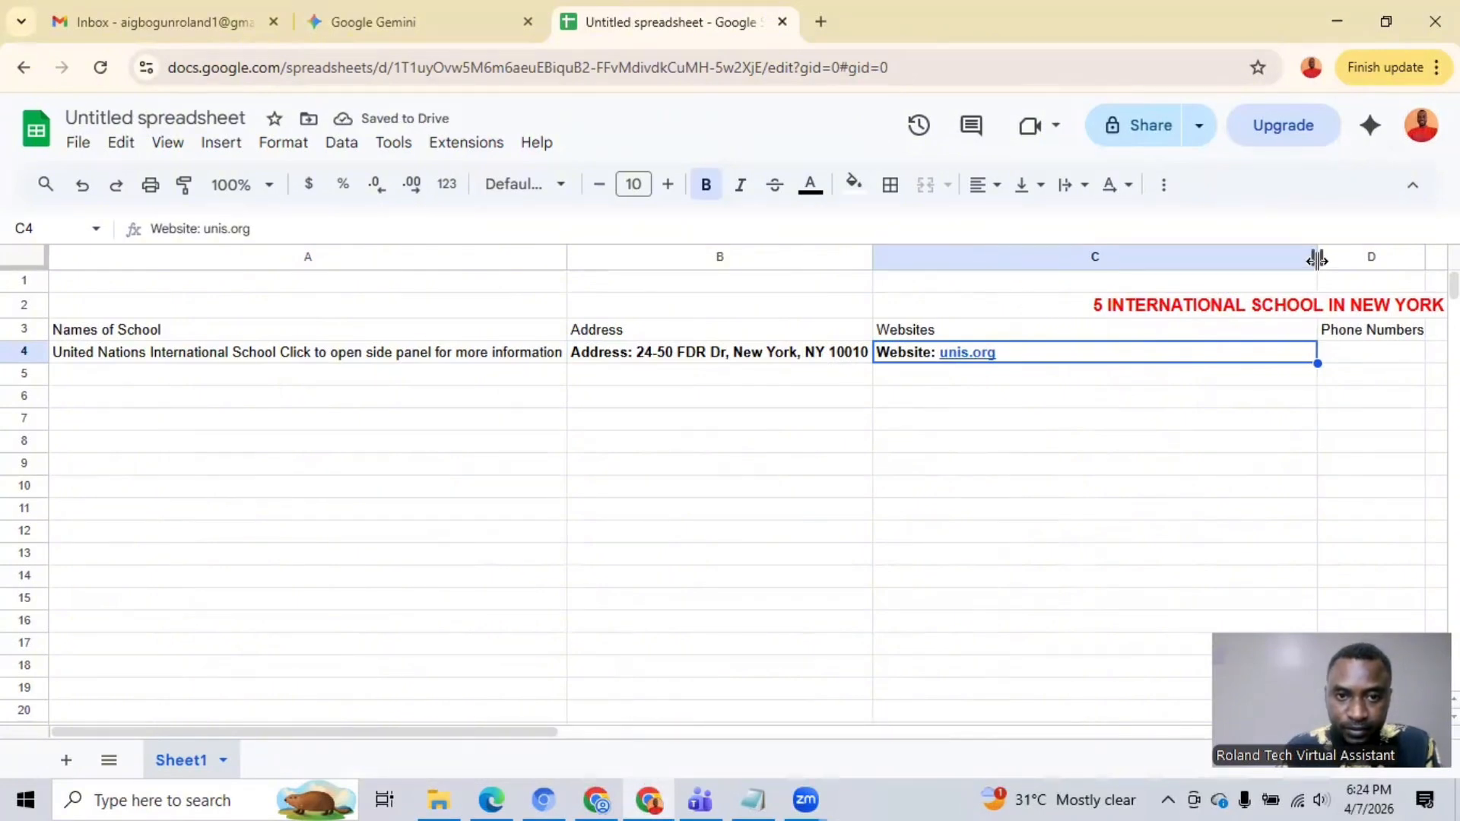
pyautogui.moveTo(1318, 261); pyautogui.dragTo(1002, 282)
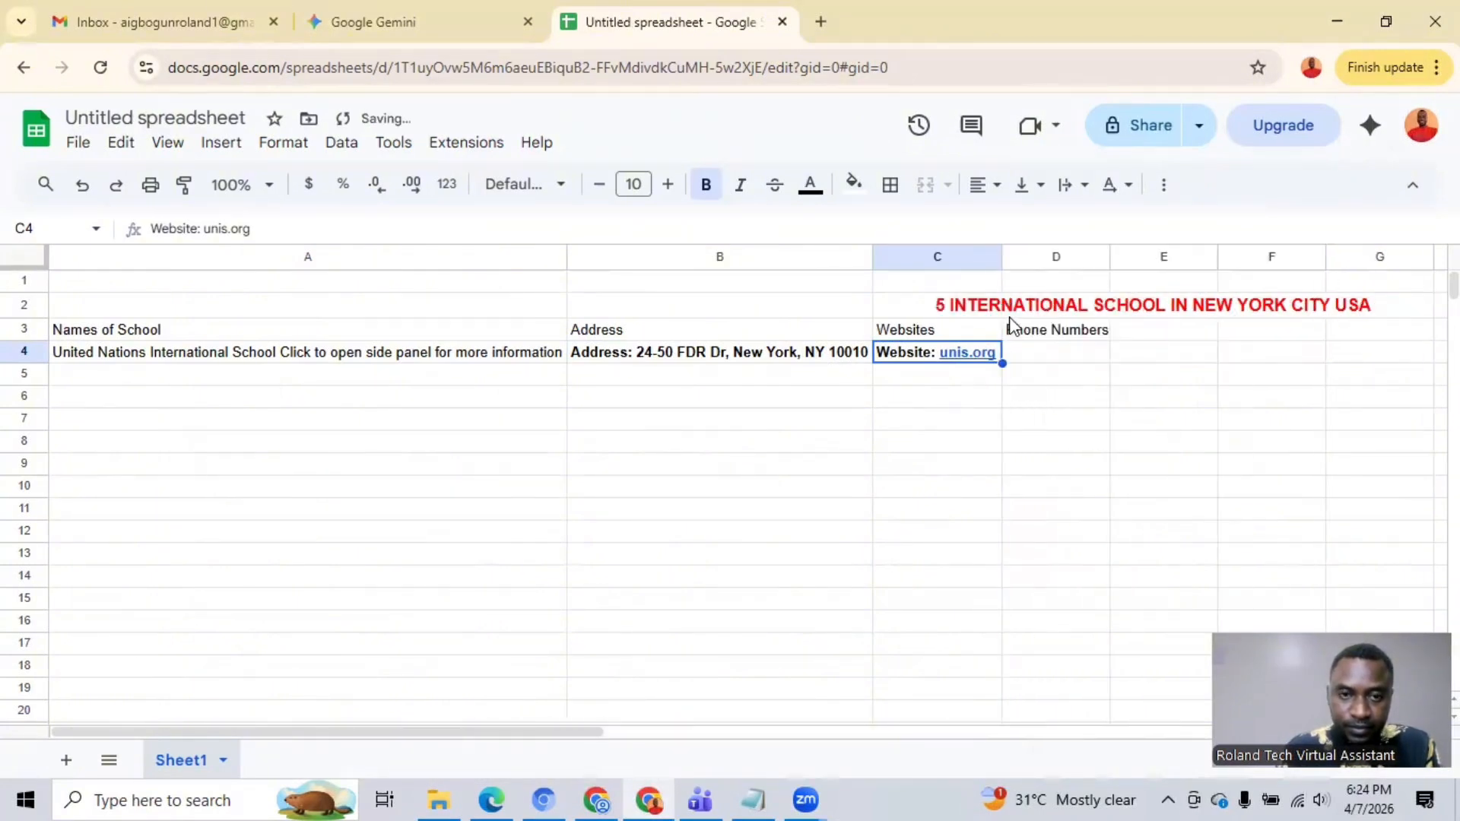
pyautogui.click(1049, 358)
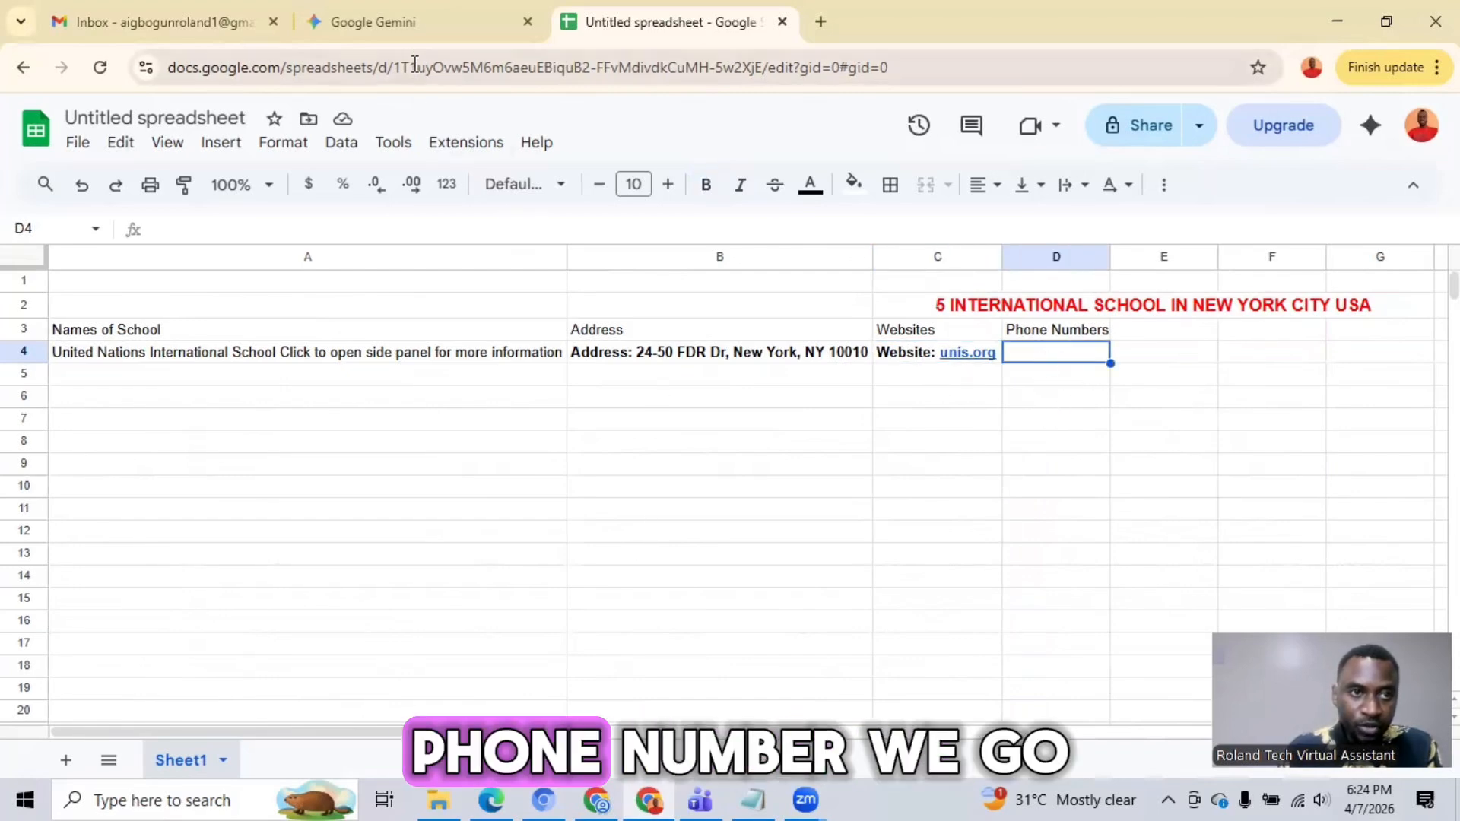
pyautogui.click(405, 29)
pyautogui.moveTo(373, 378); pyautogui.dragTo(260, 380)
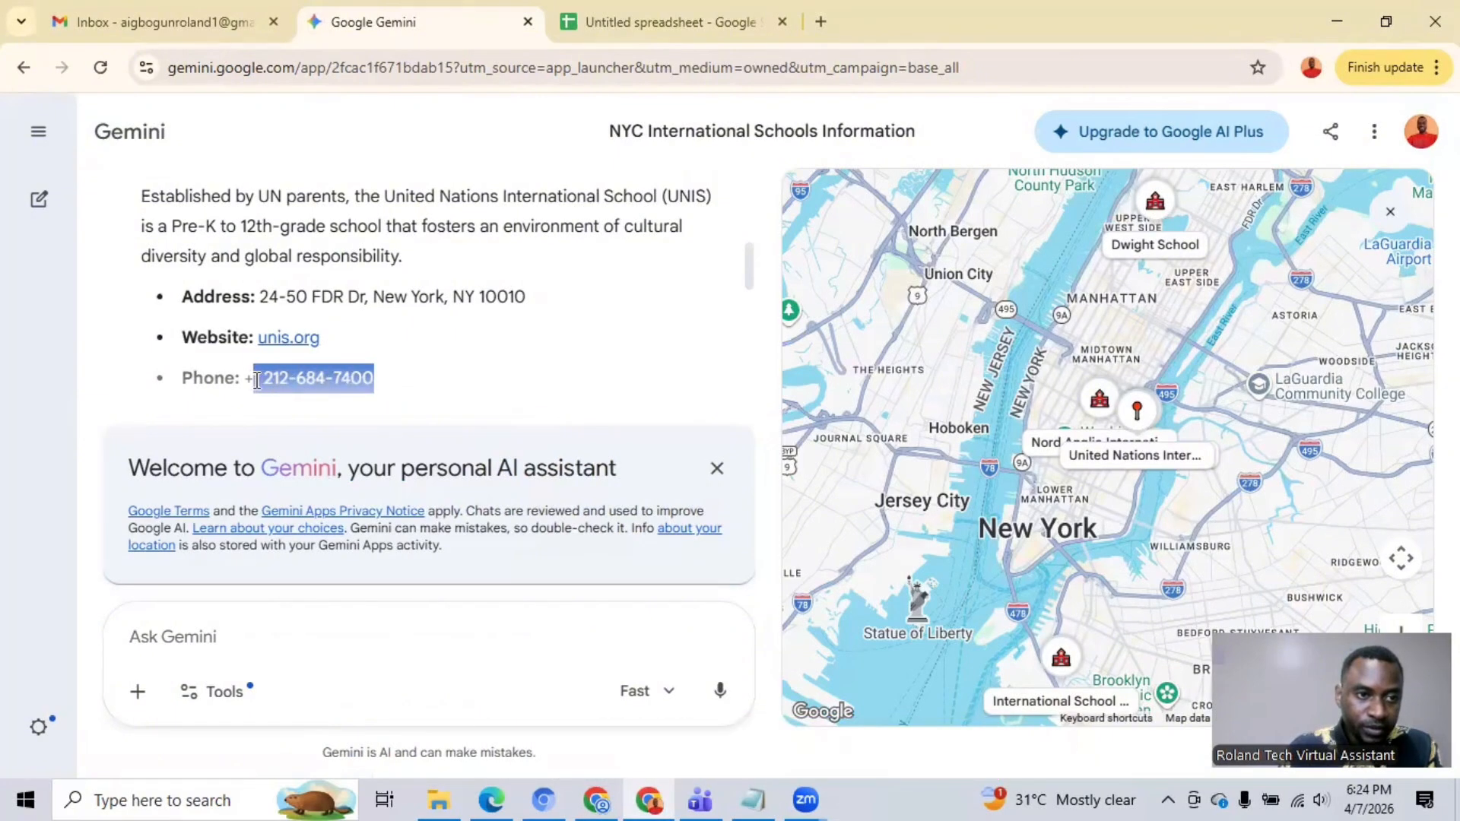
pyautogui.rightClick(334, 390)
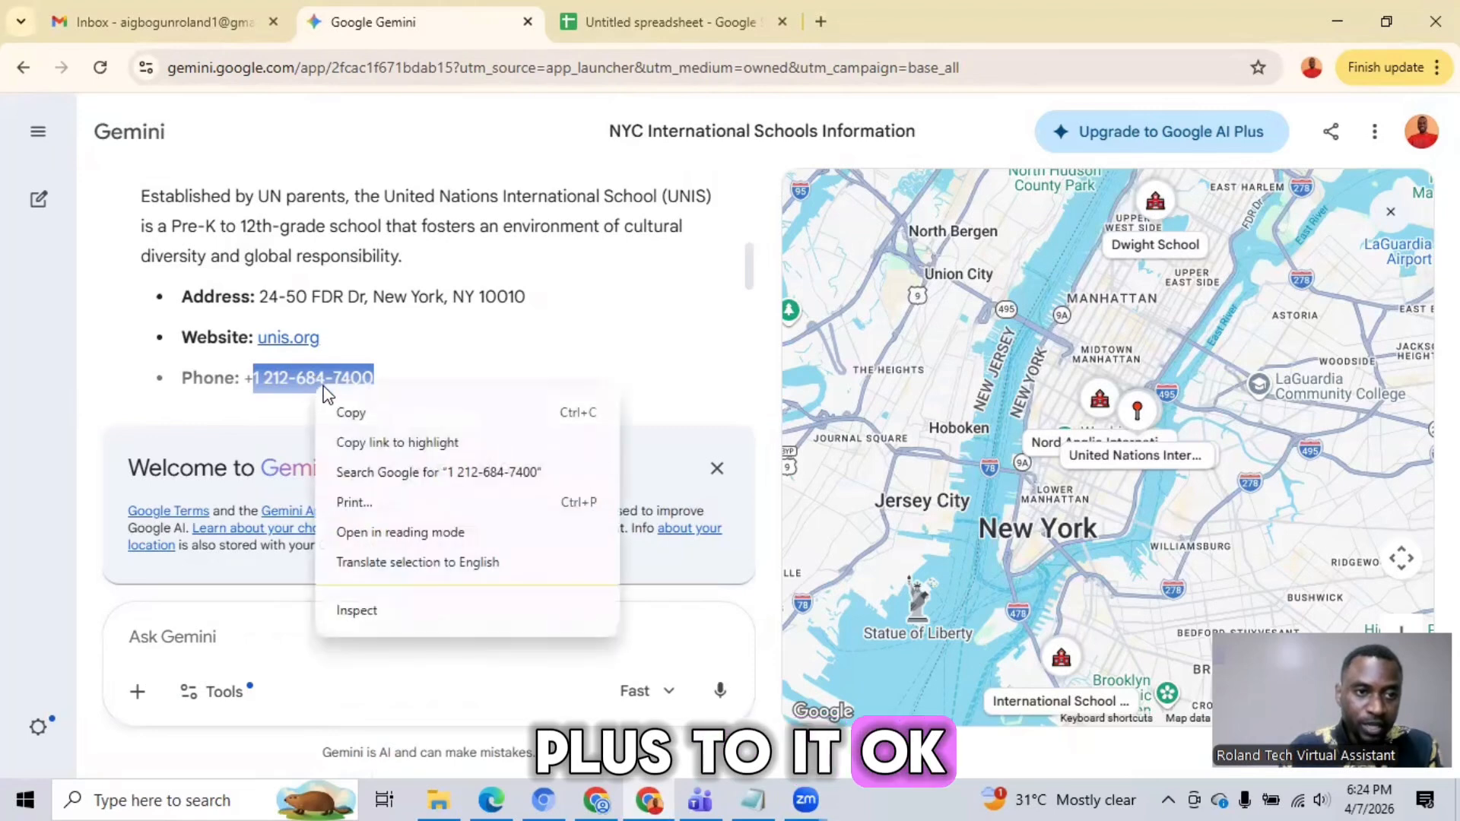
pyautogui.click(356, 416)
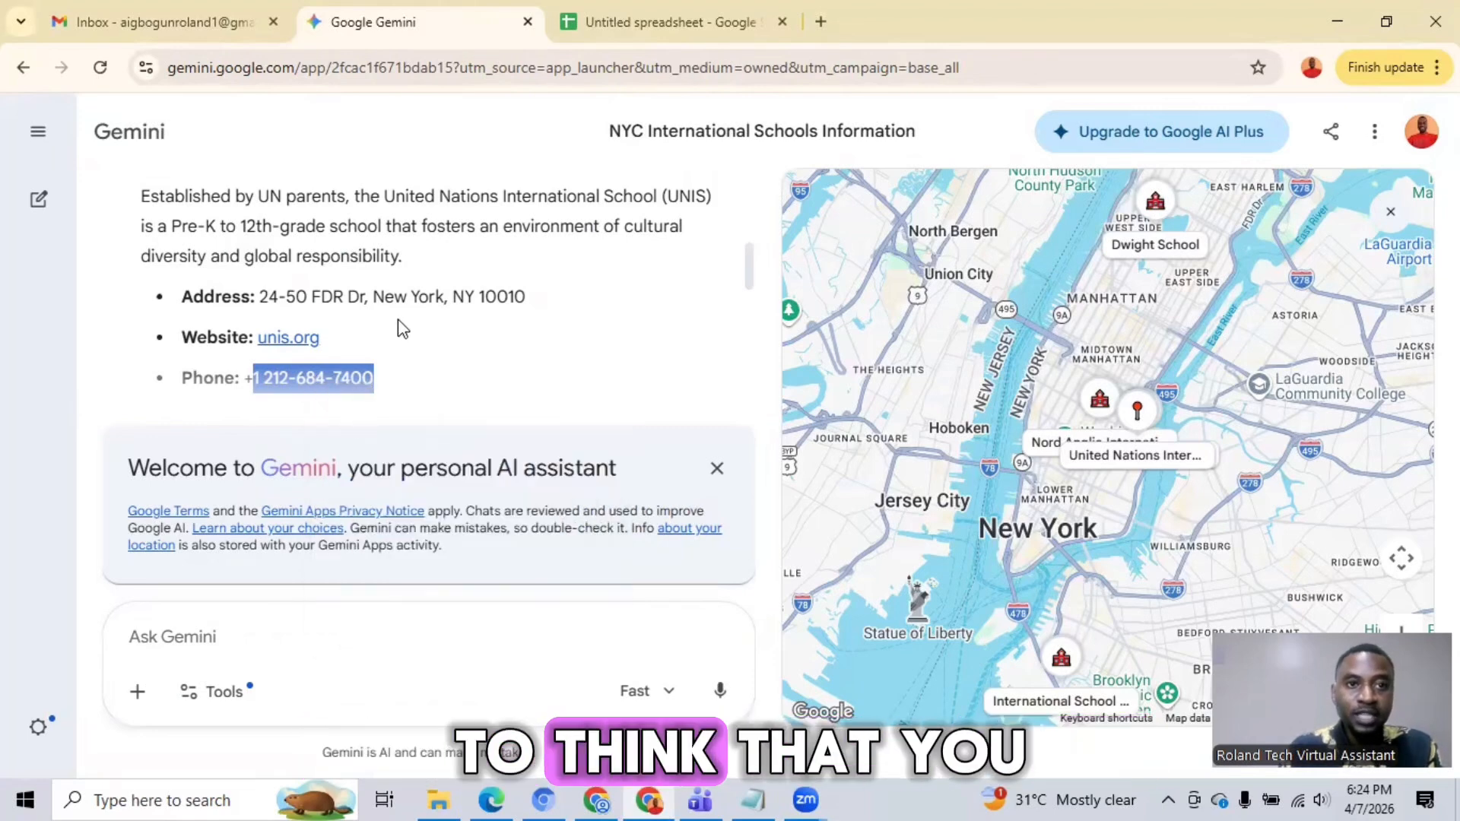
pyautogui.click(595, 32)
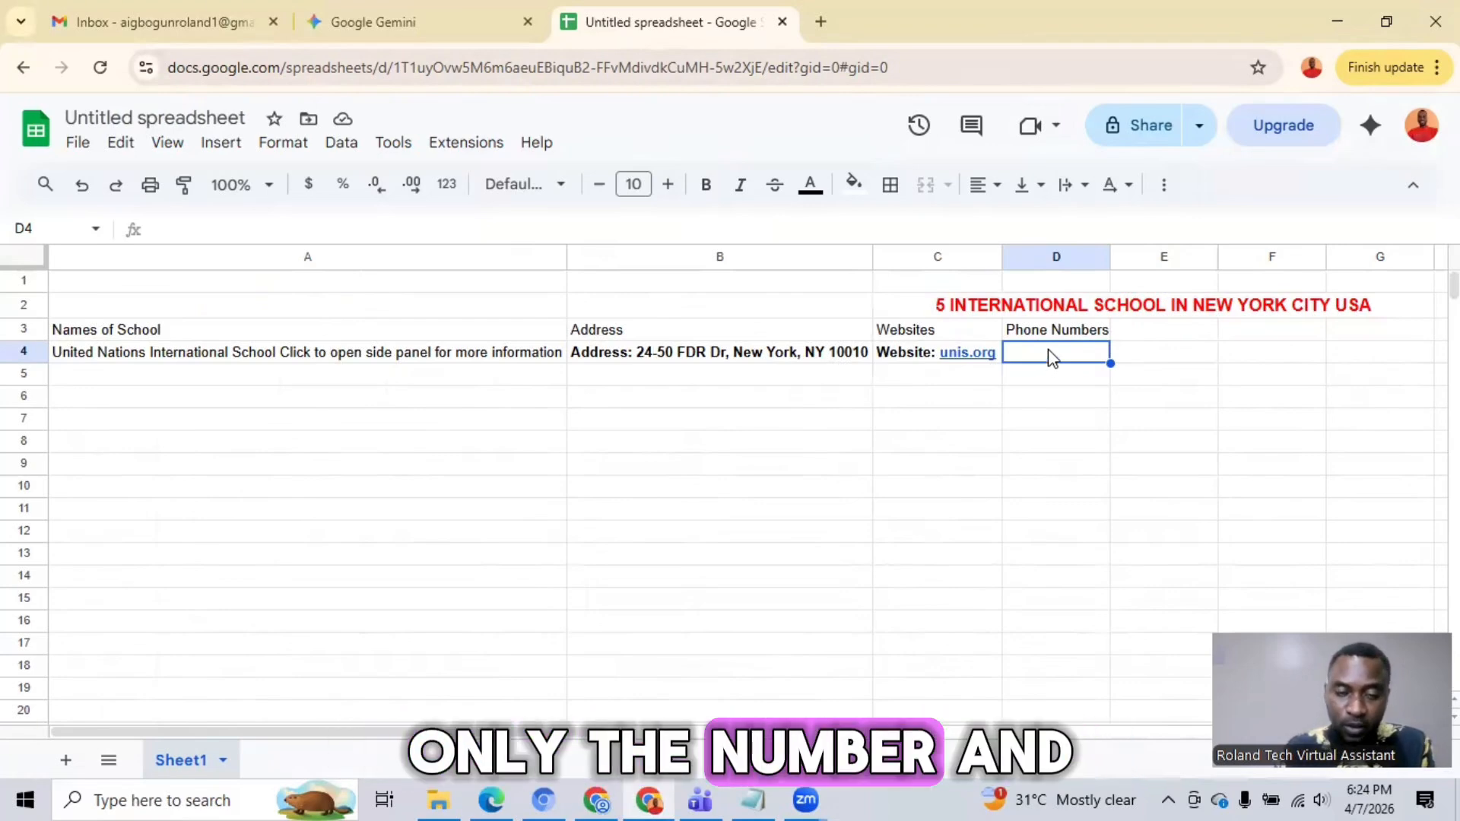
pyautogui.hotkey('ctrl', 'v')
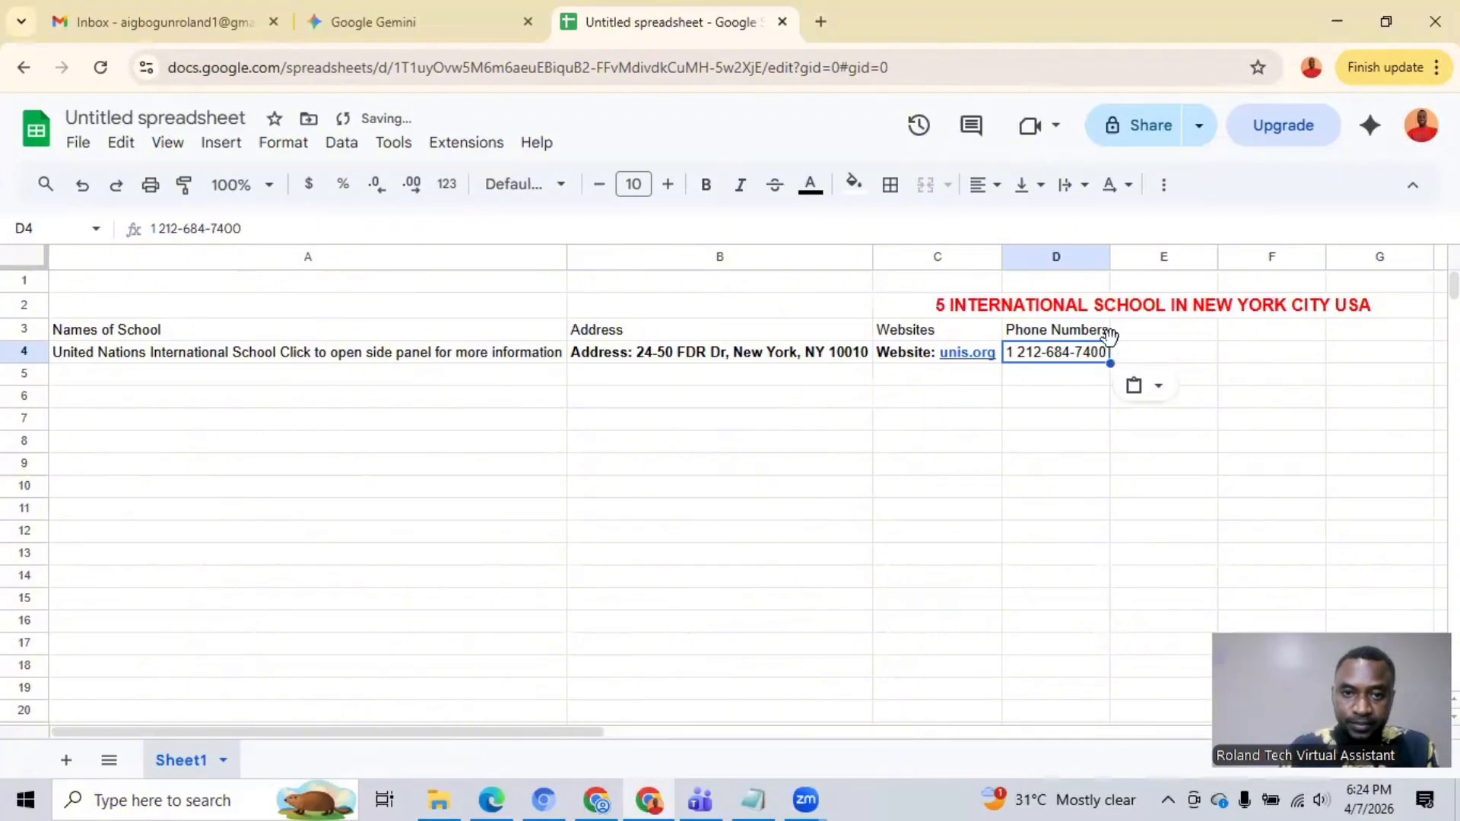
pyautogui.moveTo(1108, 257); pyautogui.dragTo(1119, 257)
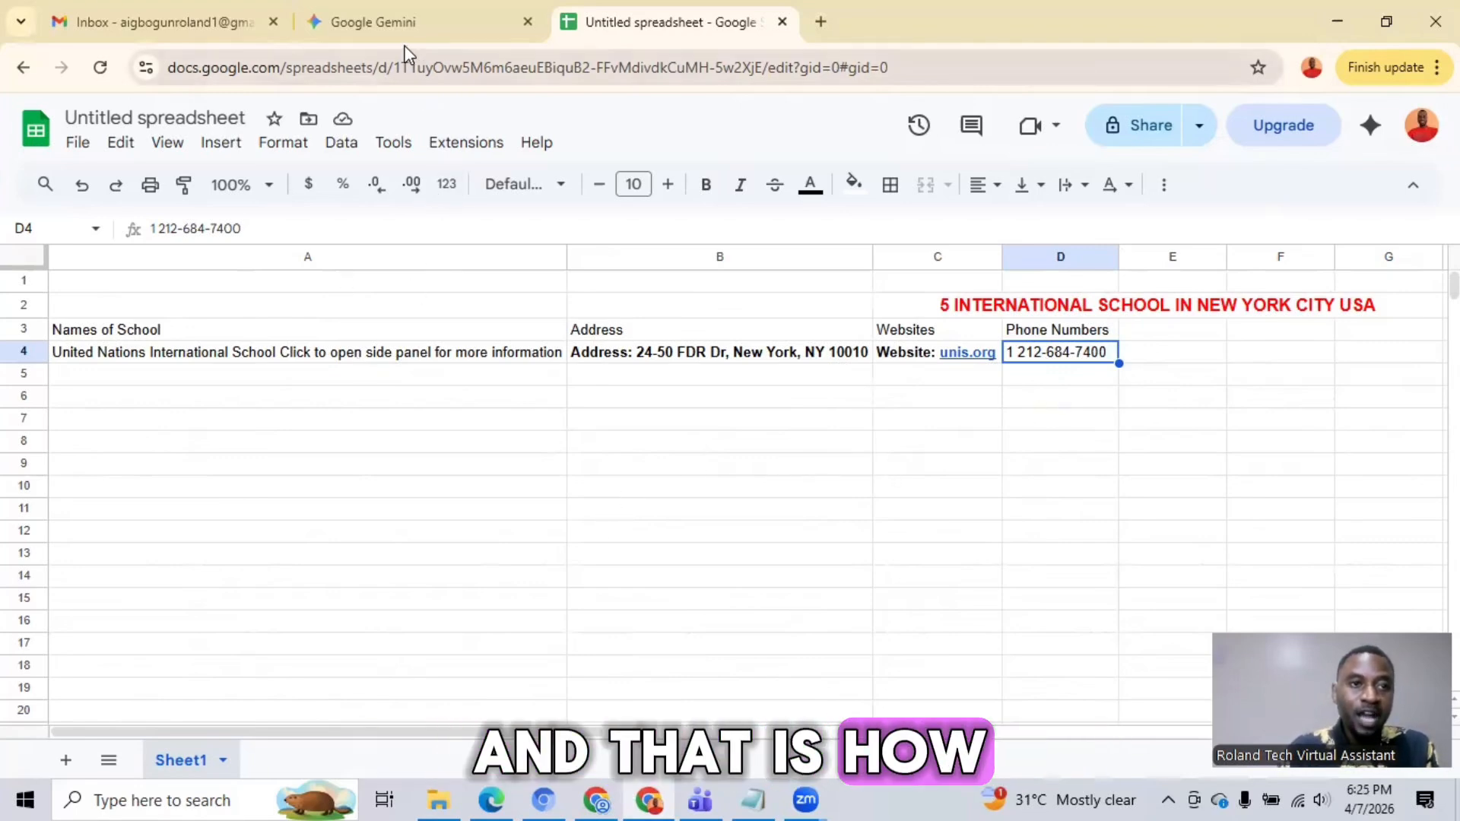
pyautogui.click(432, 42)
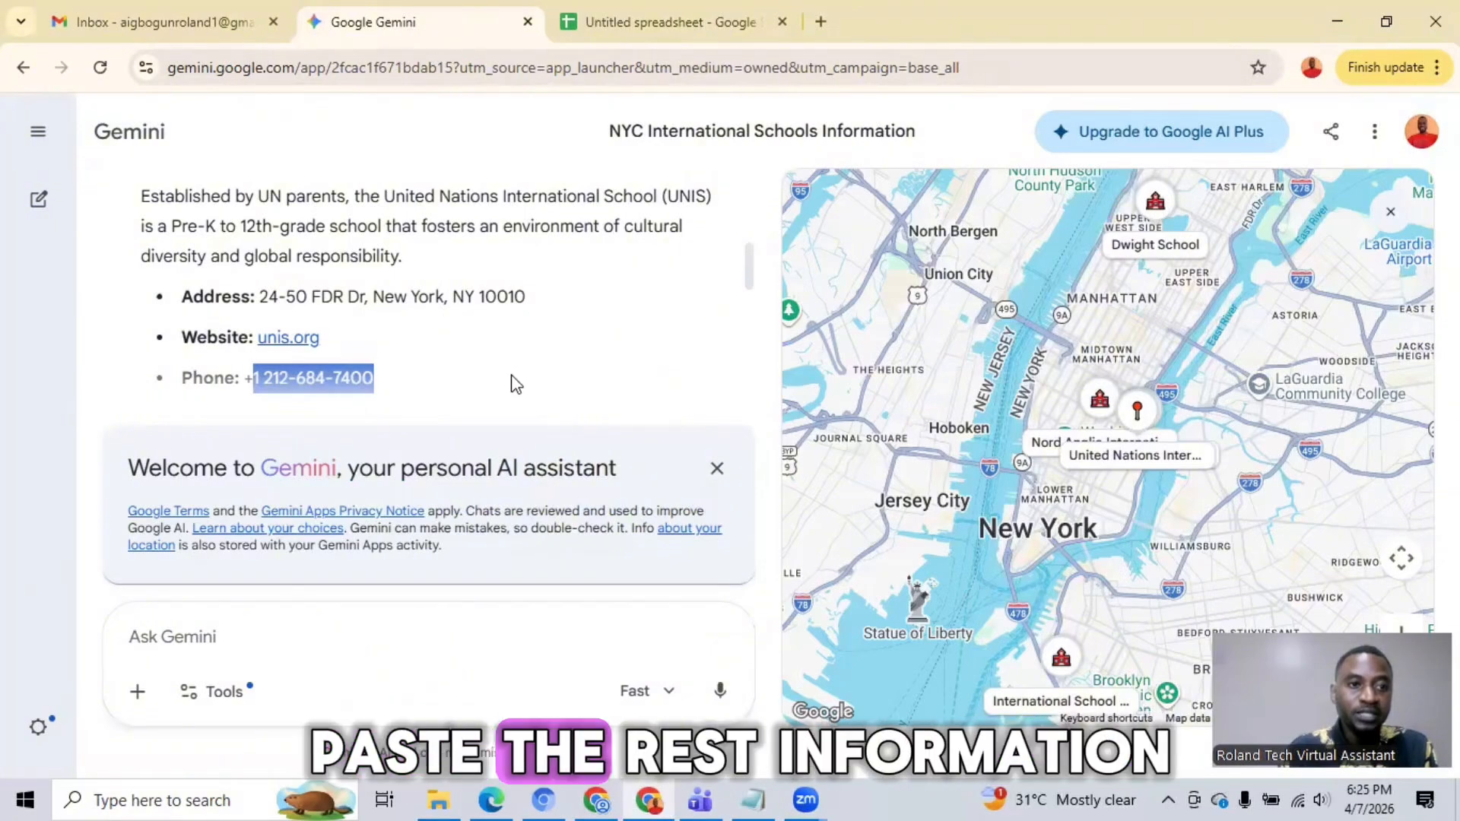
pyautogui.click(576, 38)
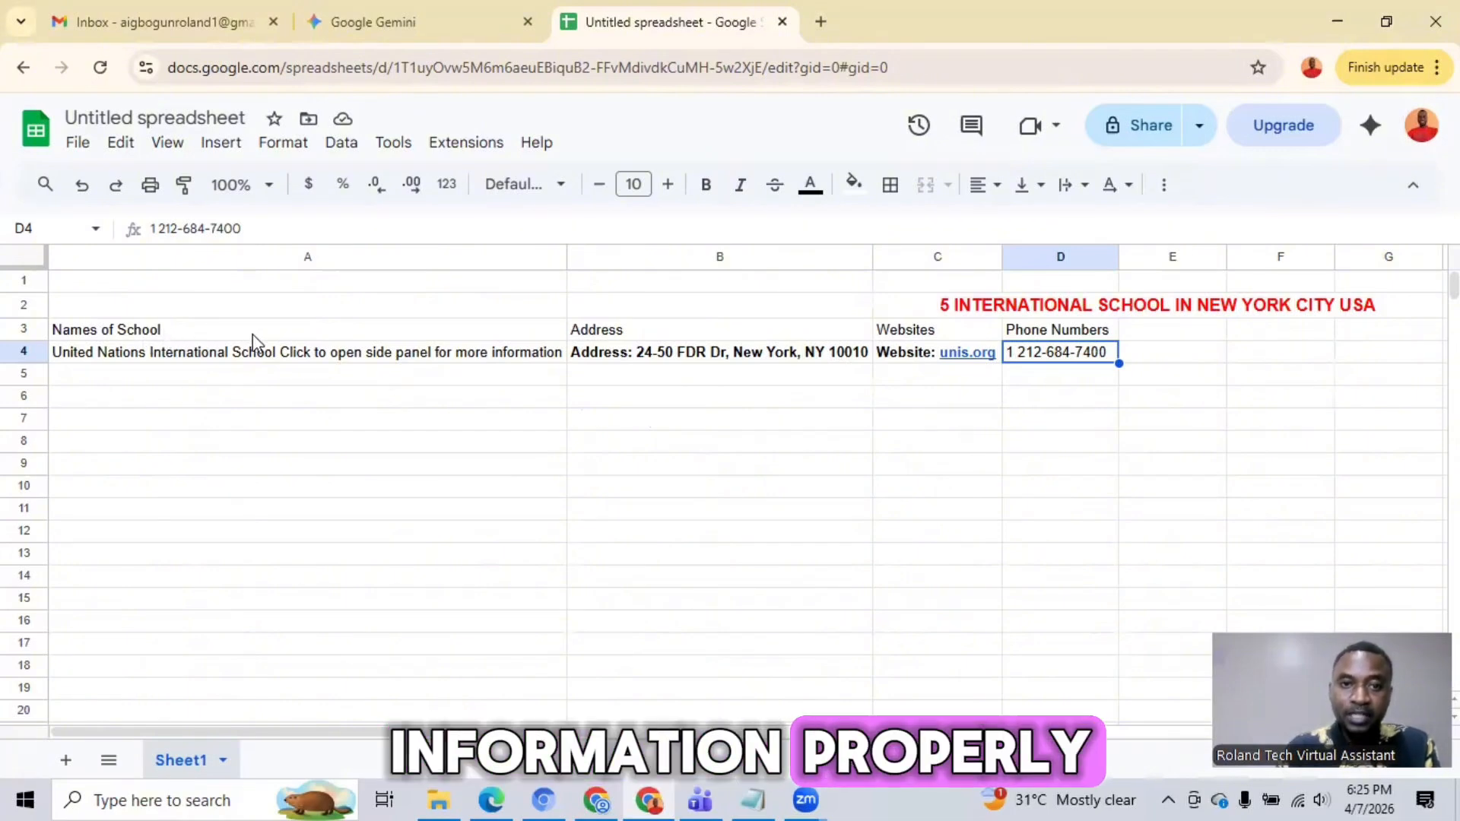
# Step: Format the "Names of School" heading in cell A3 as bold, size 12, blue and centred
pyautogui.click(199, 334)
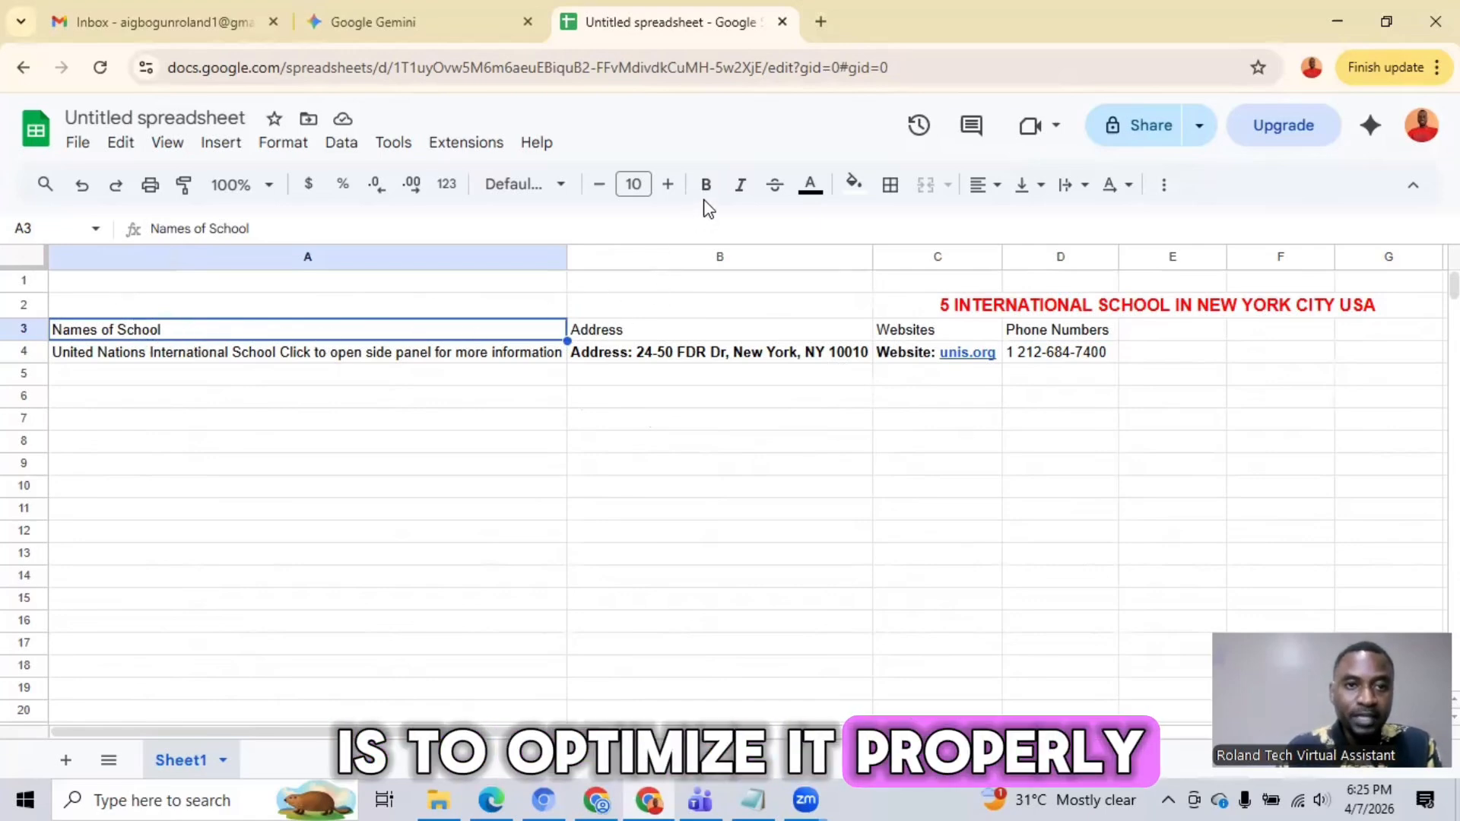
pyautogui.doubleClick(204, 330)
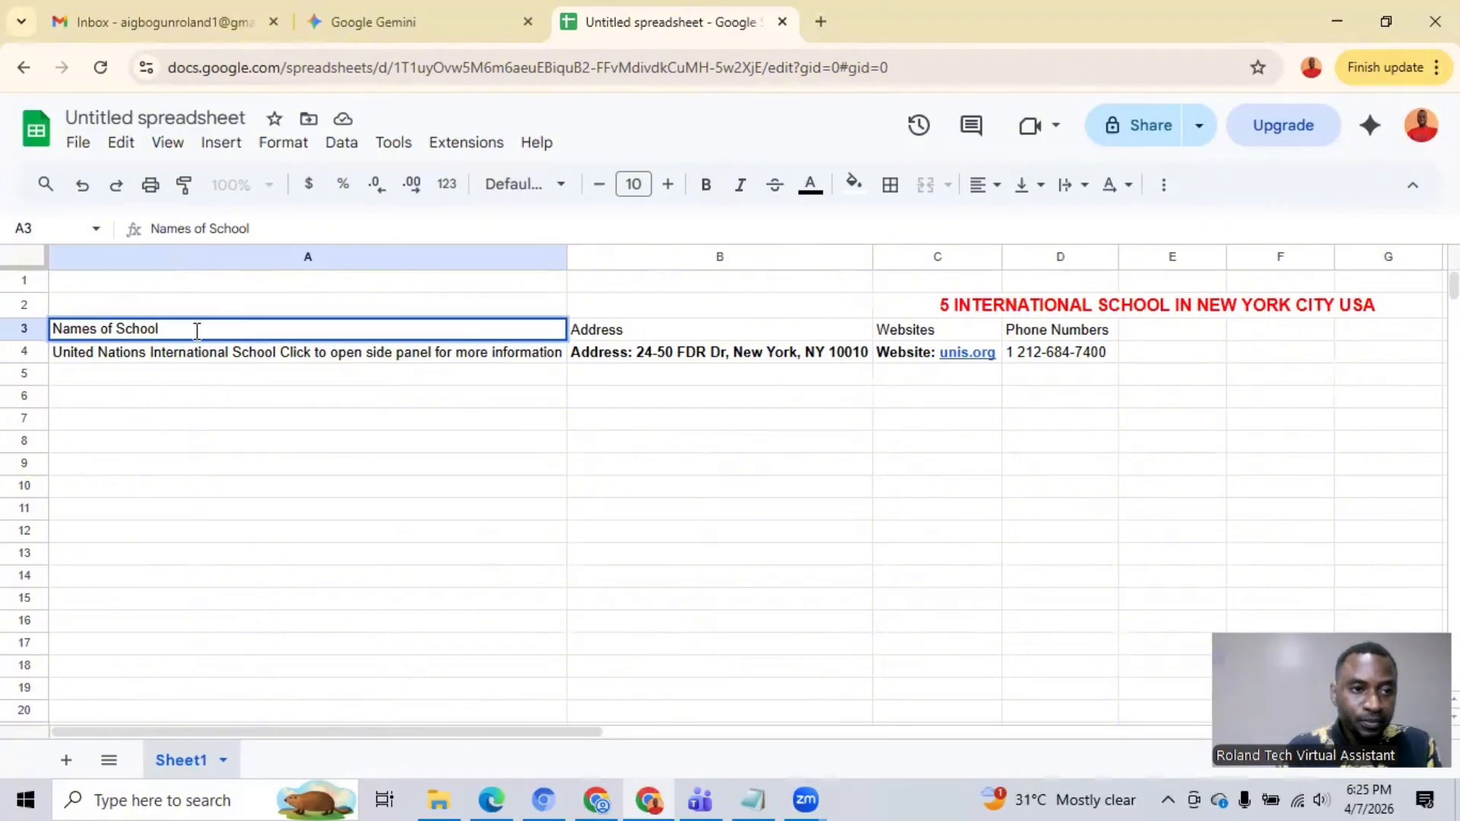
pyautogui.moveTo(197, 331); pyautogui.dragTo(74, 355)
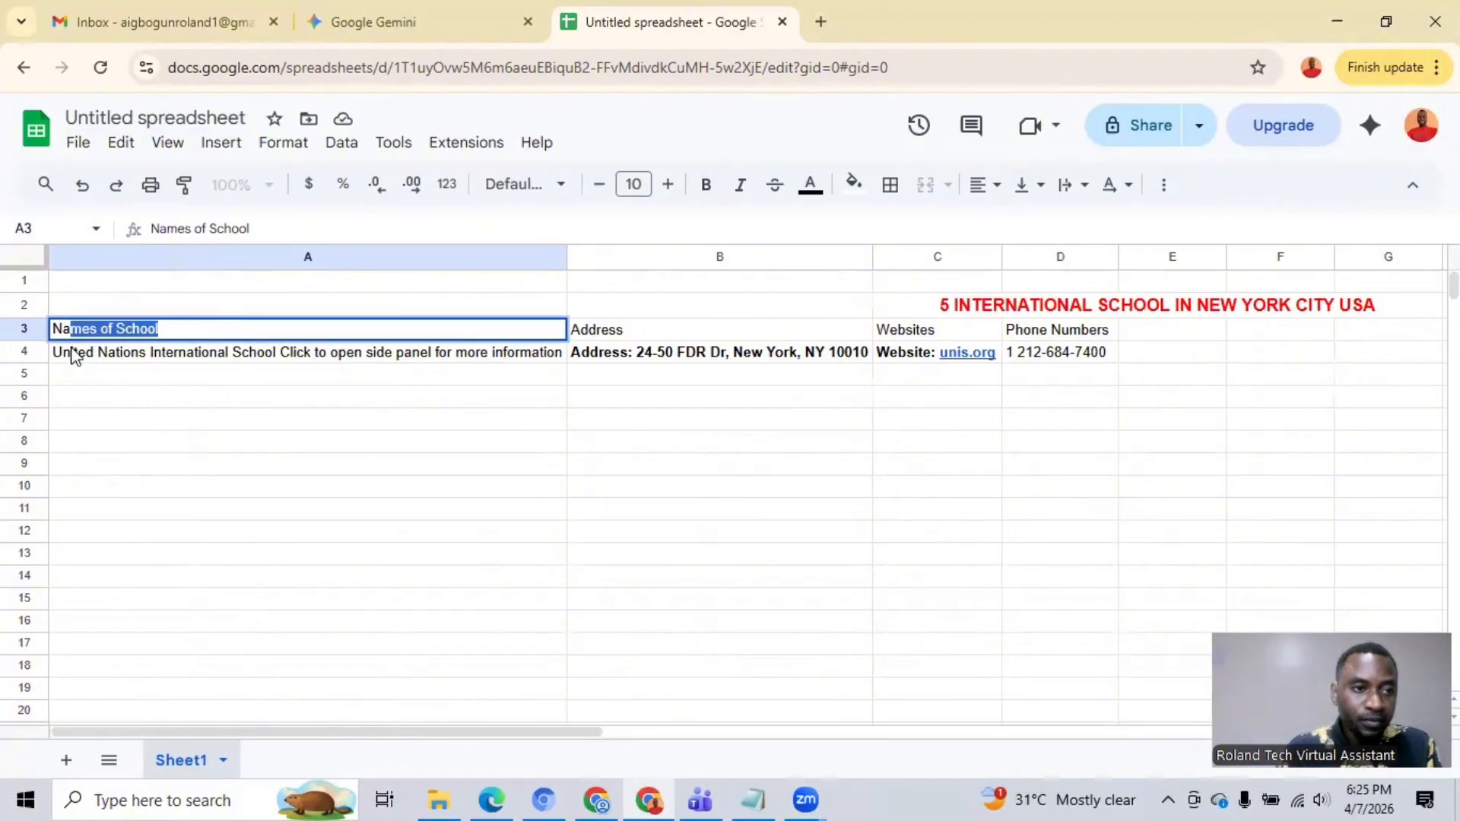
pyautogui.click(705, 184)
pyautogui.click(670, 190)
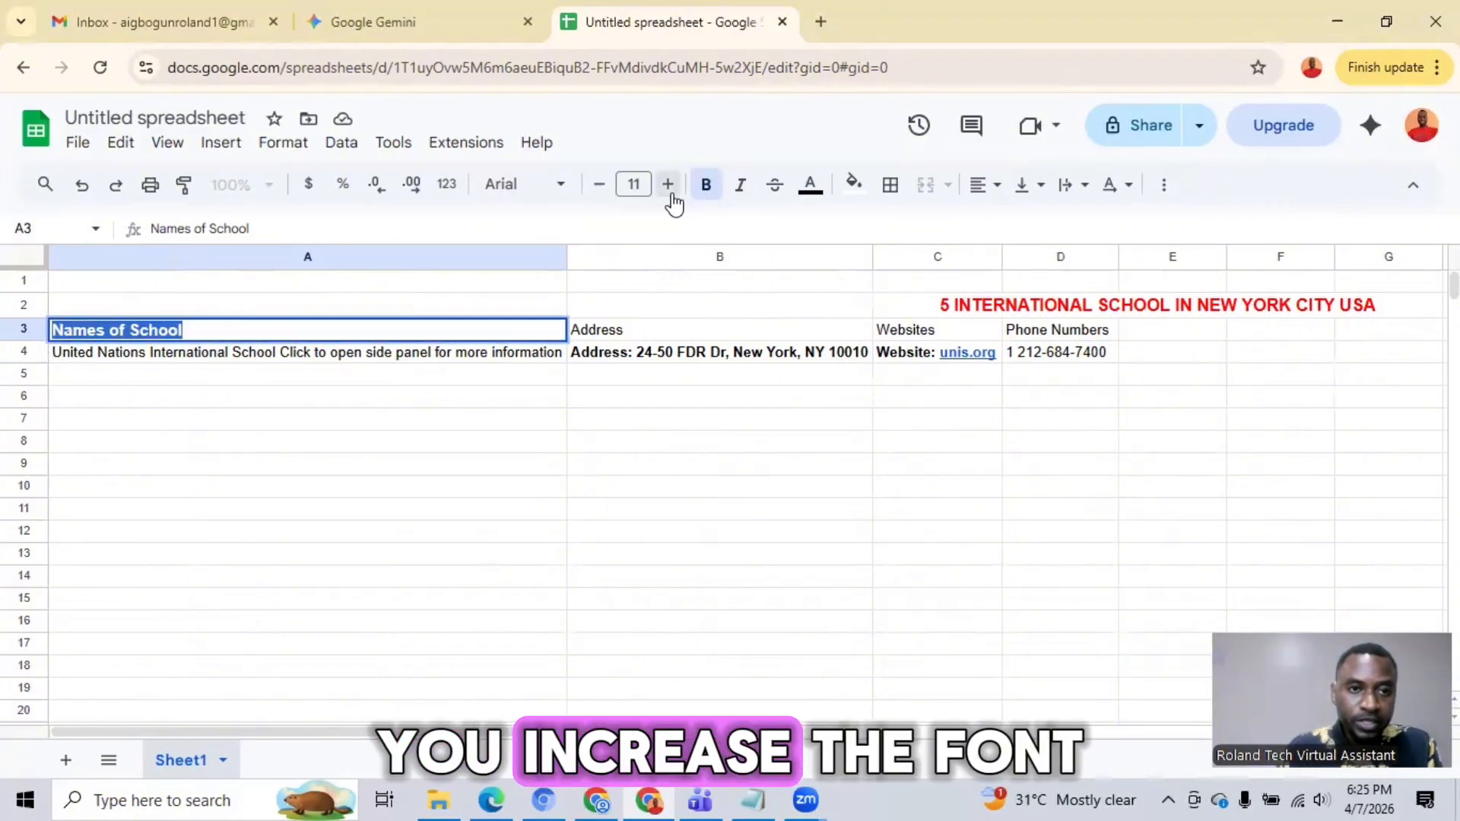
pyautogui.click(669, 189)
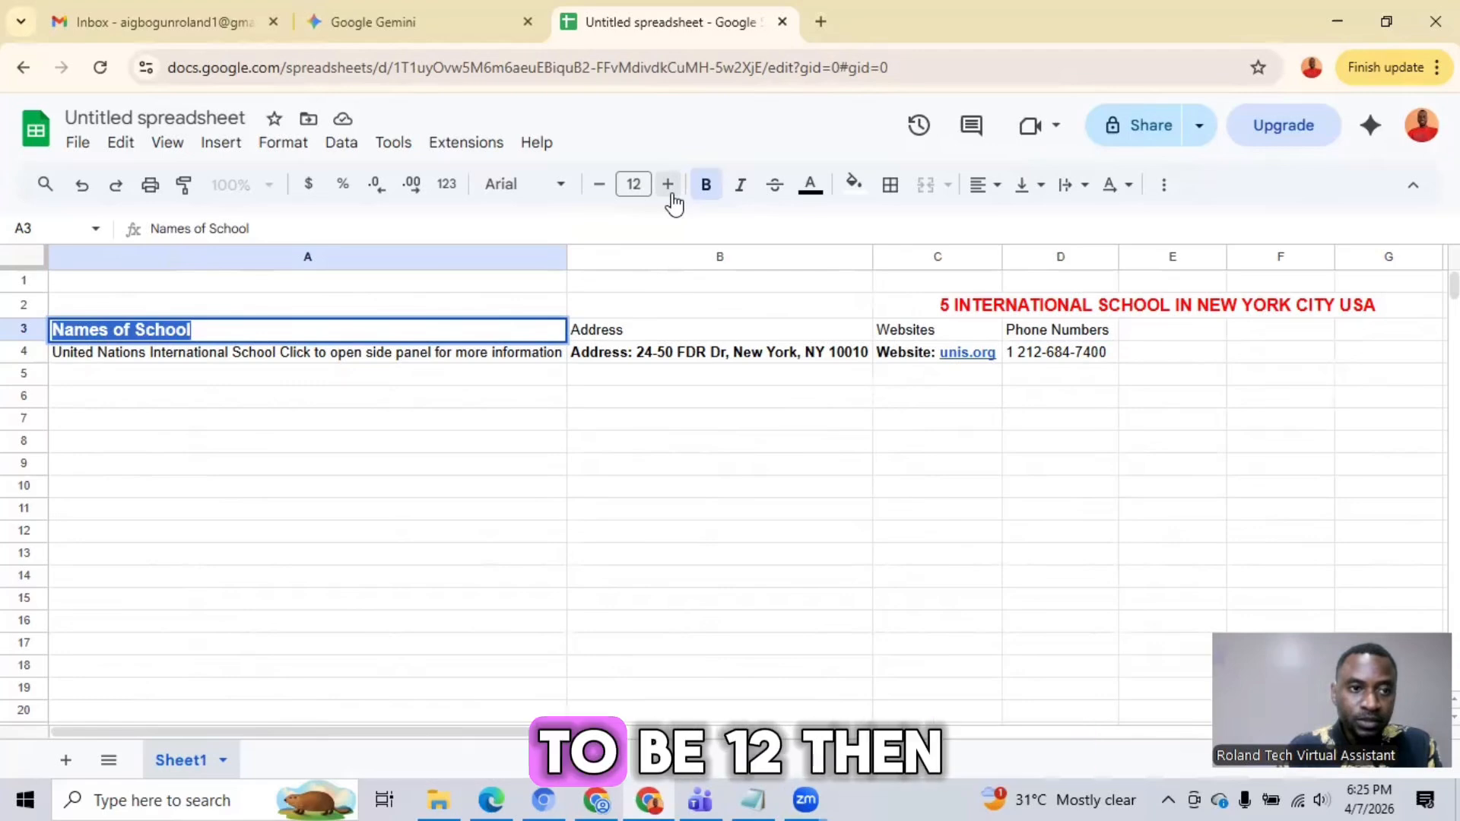
pyautogui.click(810, 185)
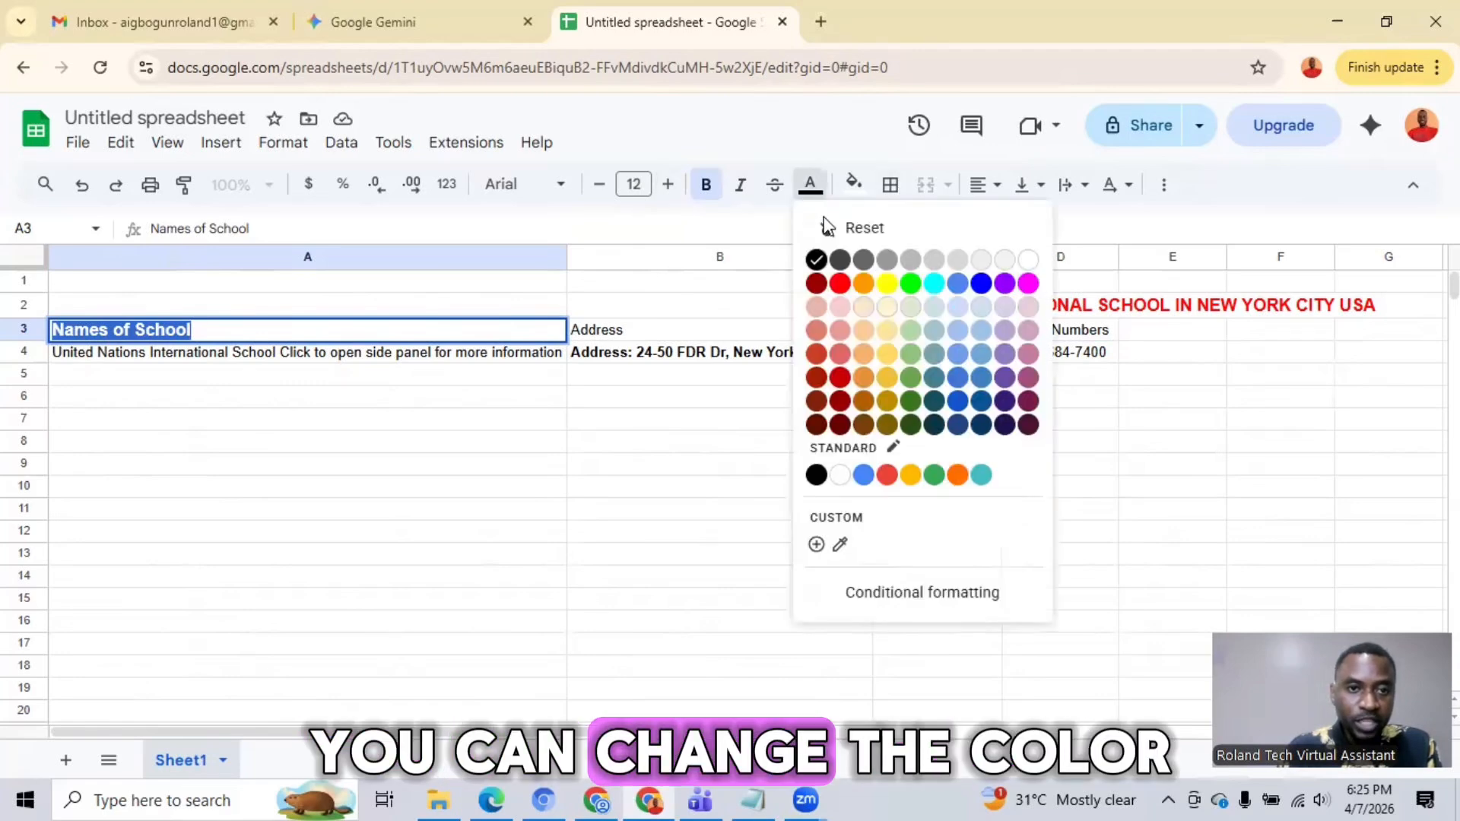
pyautogui.click(980, 285)
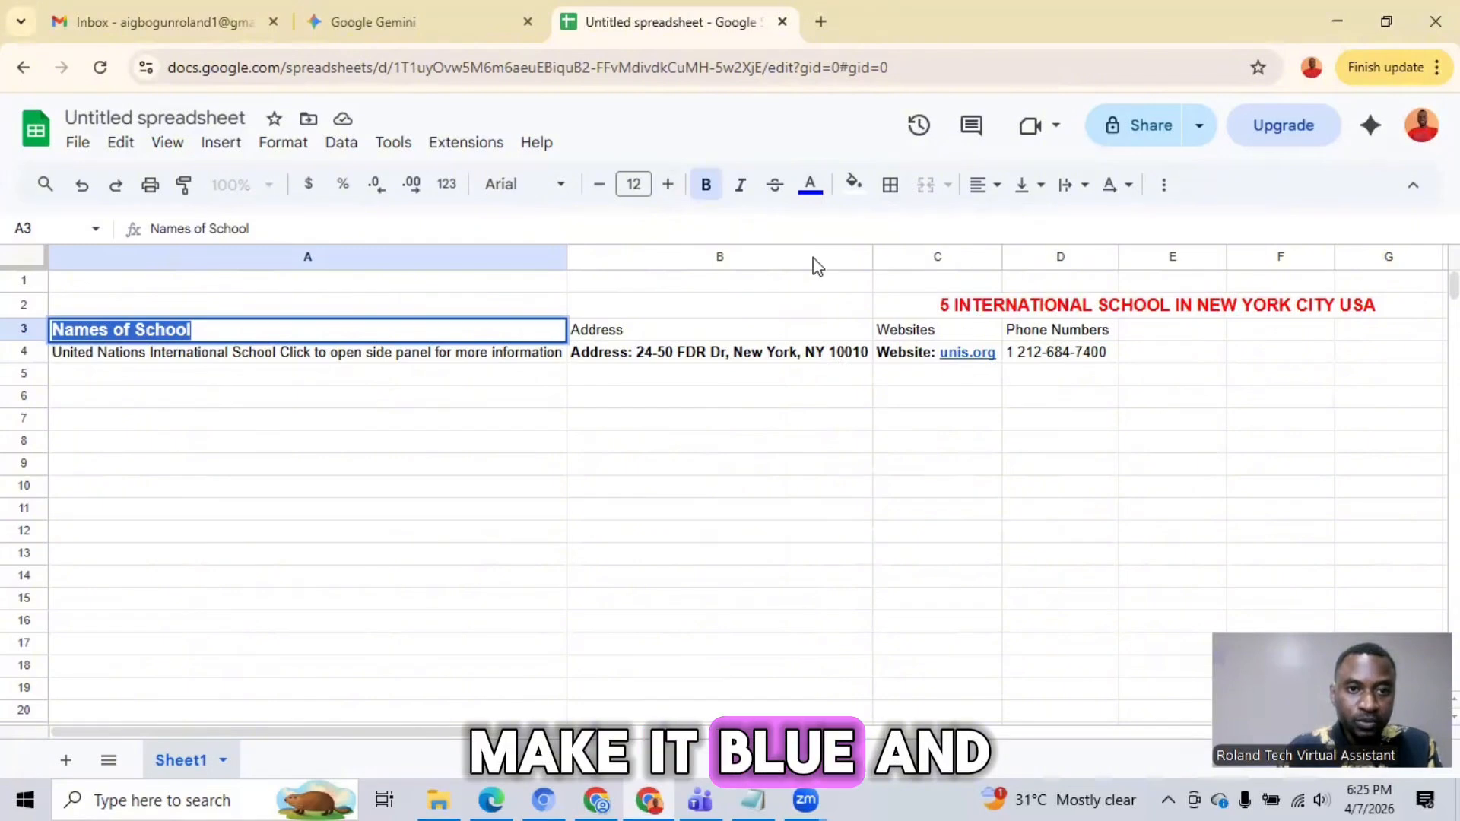
pyautogui.click(986, 186)
pyautogui.click(1020, 227)
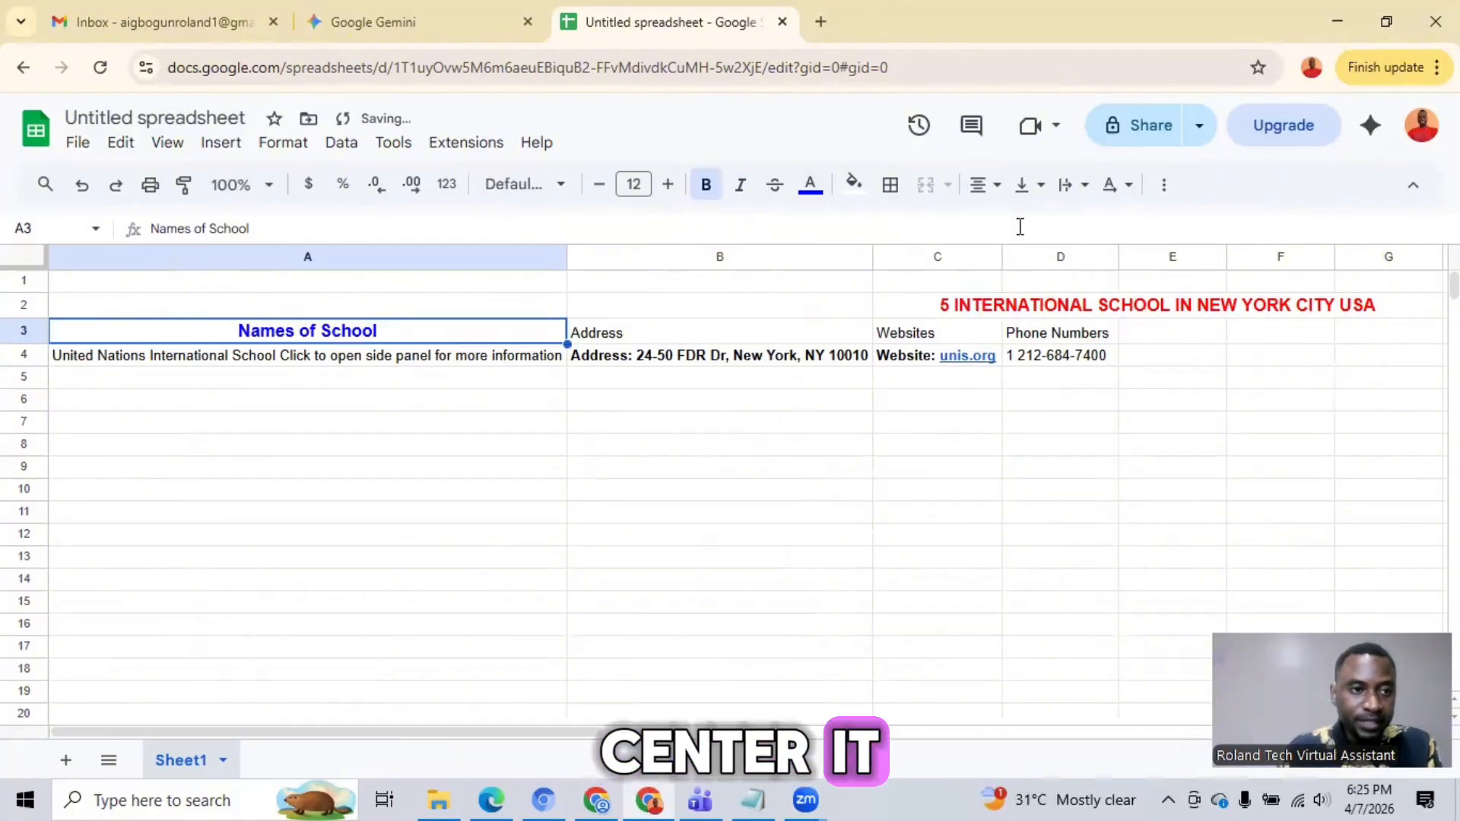
# Step: Format the "Address" heading in cell B3 as bold, size 12, blue and centred
pyautogui.click(693, 331)
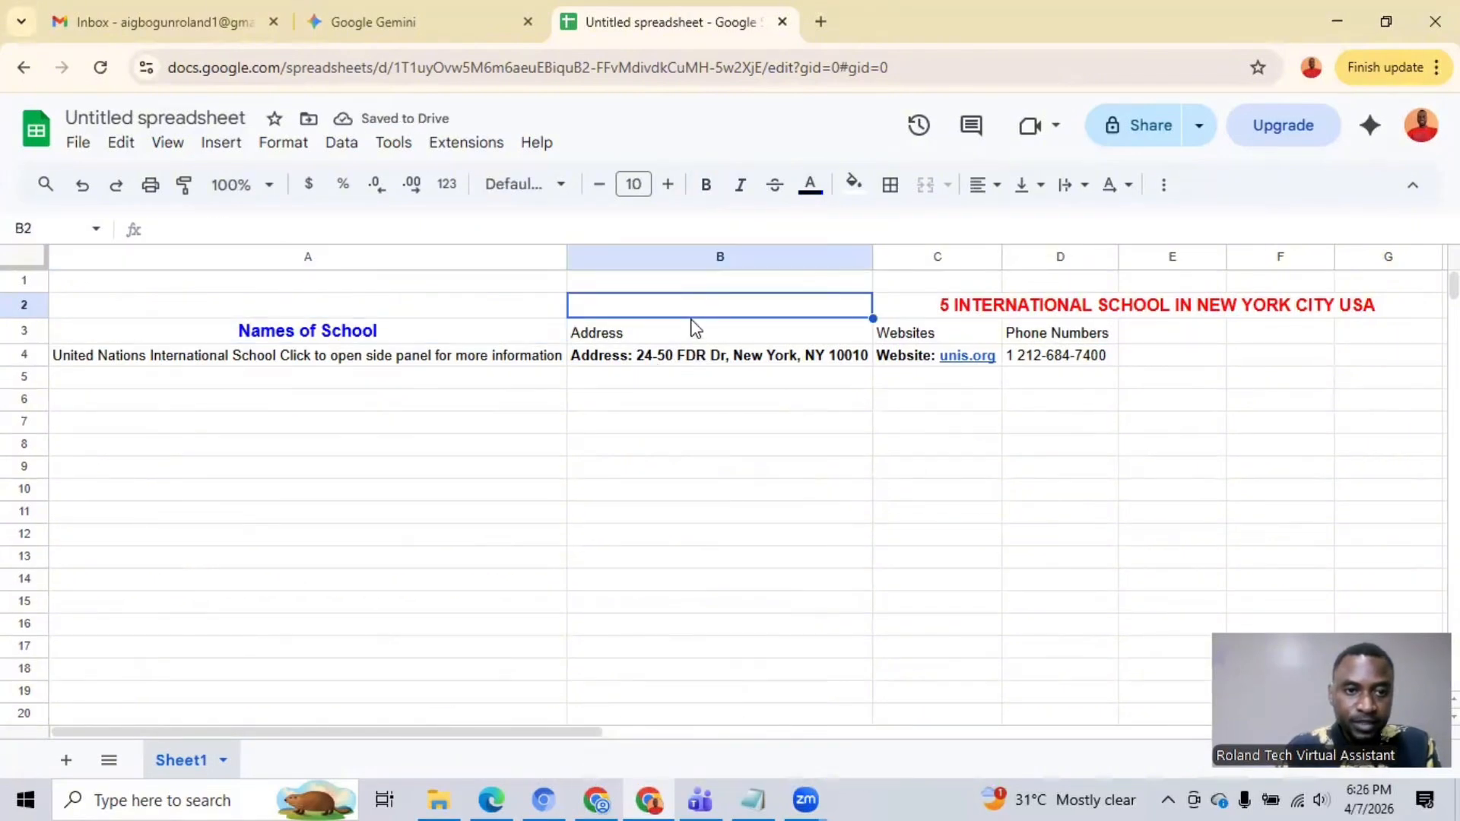
pyautogui.doubleClick(646, 333)
pyautogui.moveTo(645, 333); pyautogui.dragTo(571, 331)
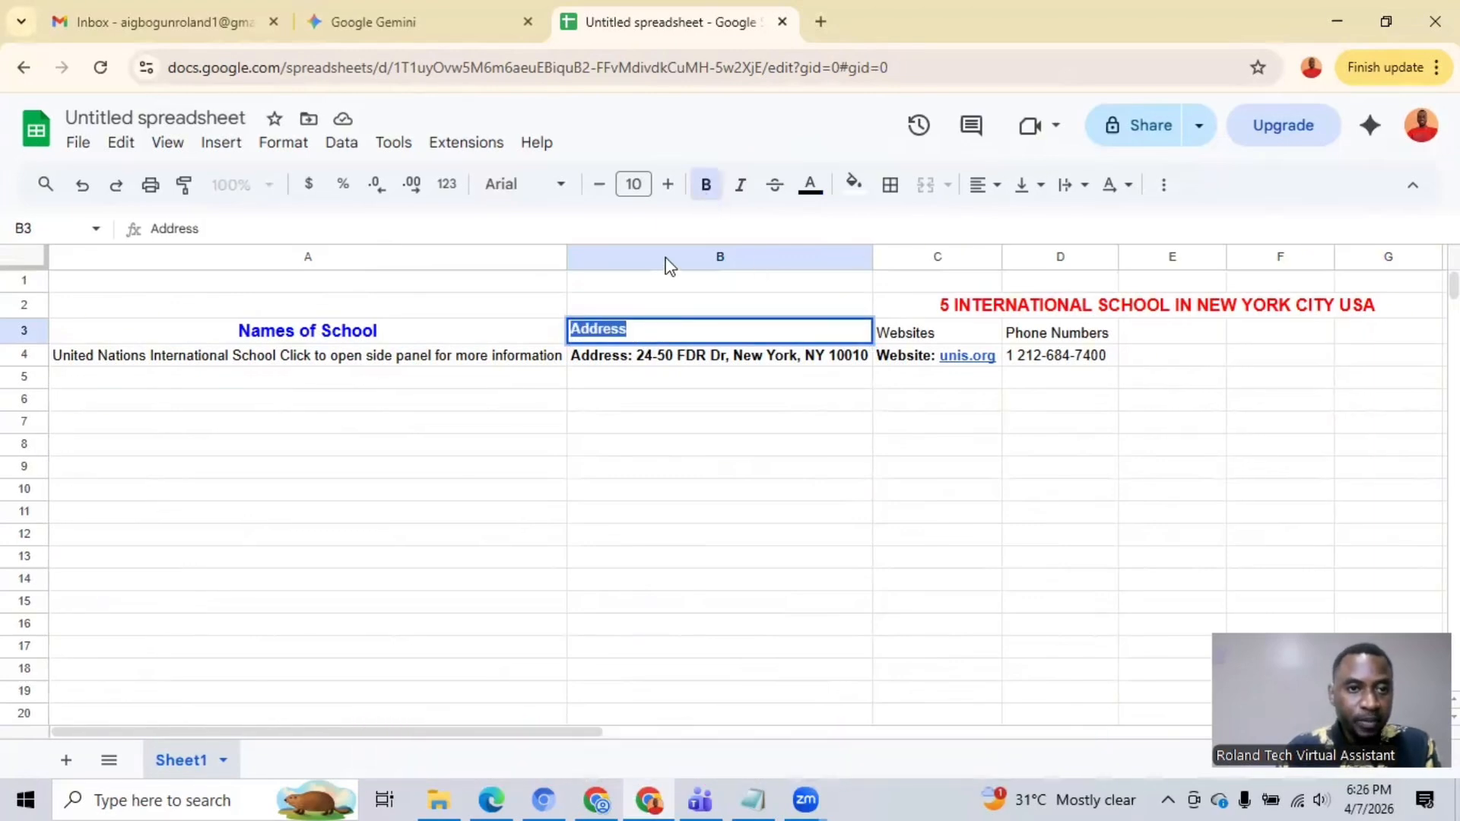
pyautogui.click(666, 185)
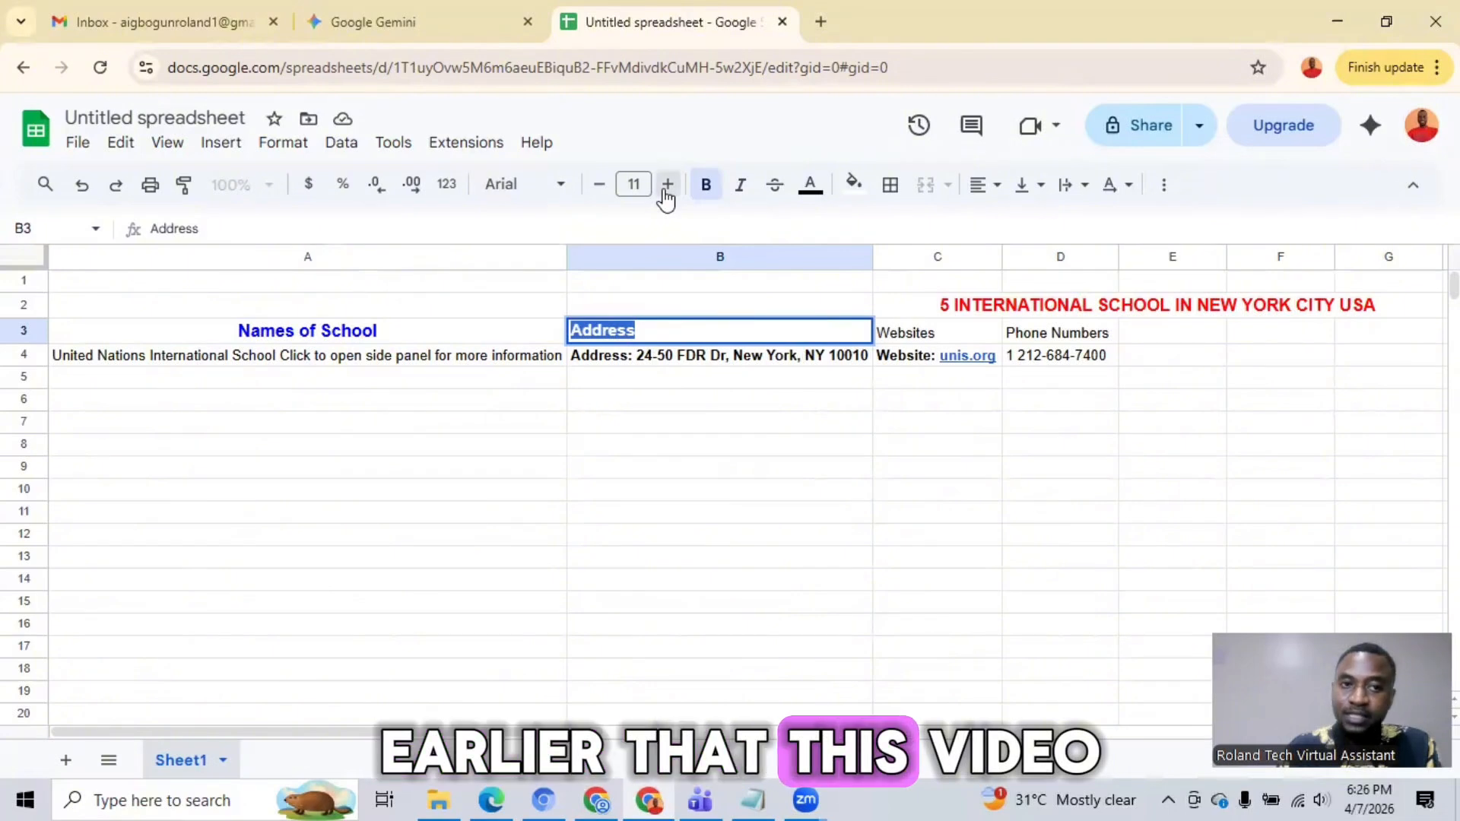
pyautogui.click(667, 186)
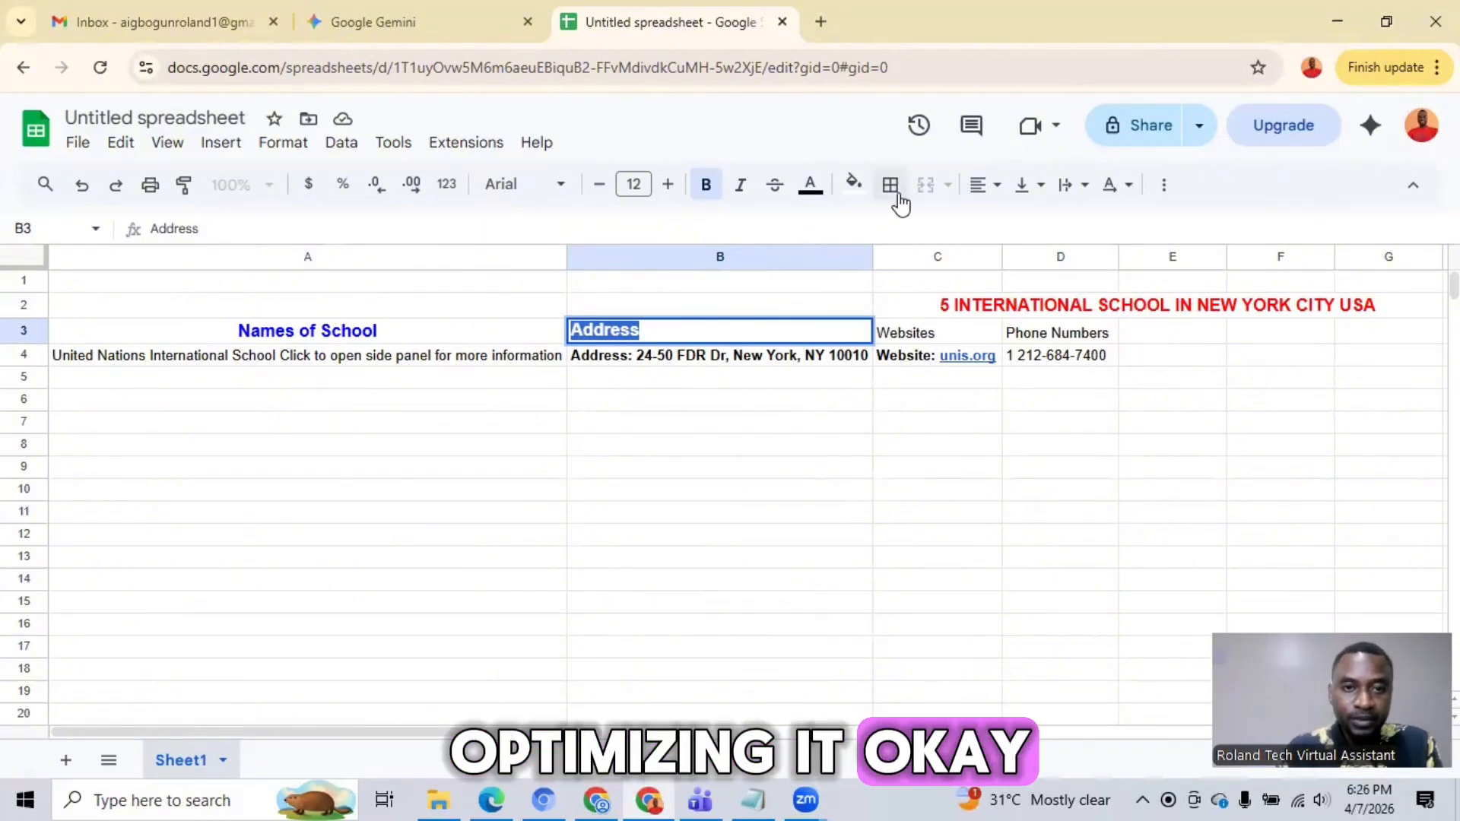
pyautogui.click(818, 199)
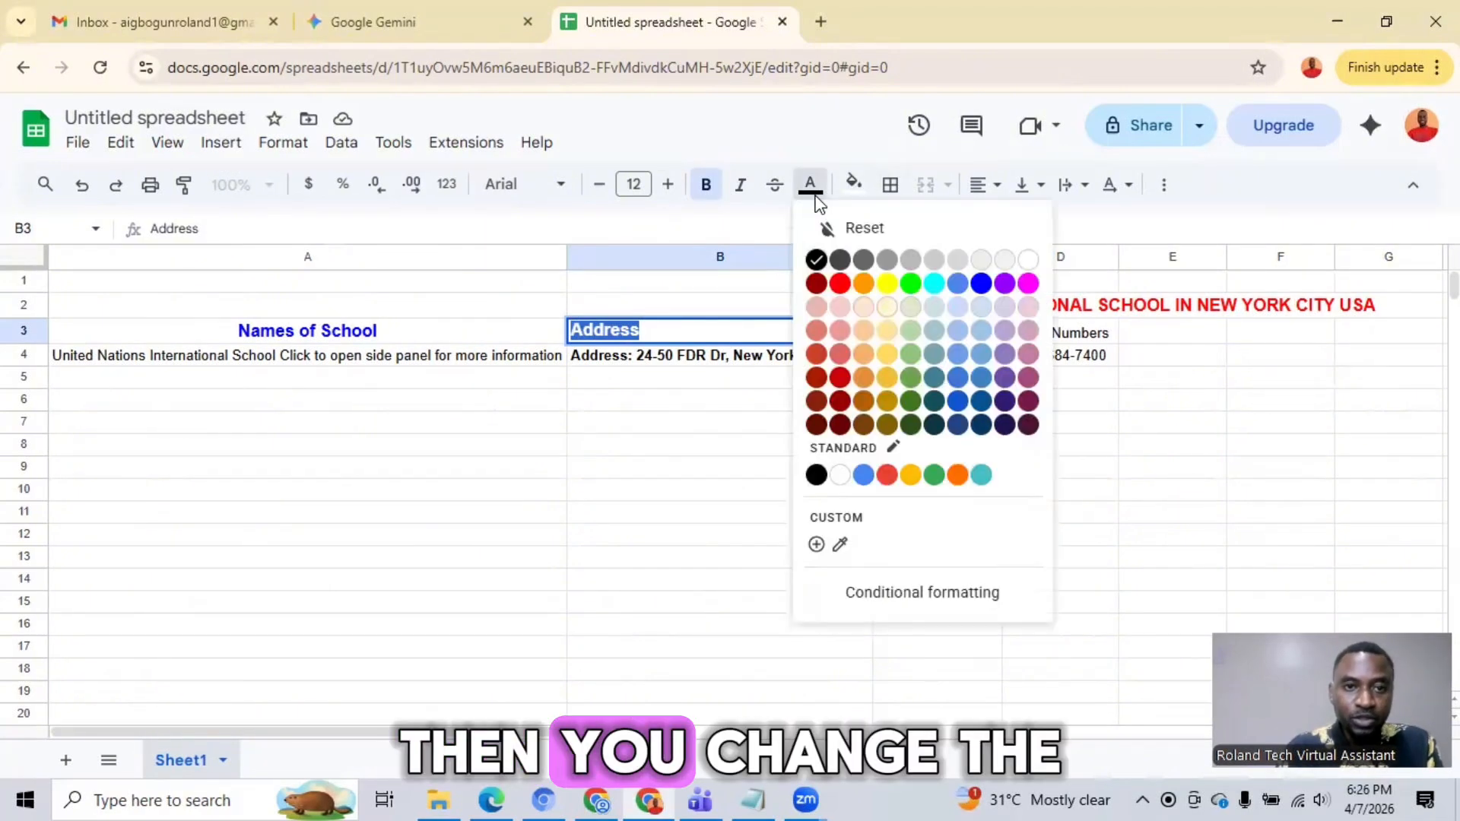
pyautogui.click(985, 284)
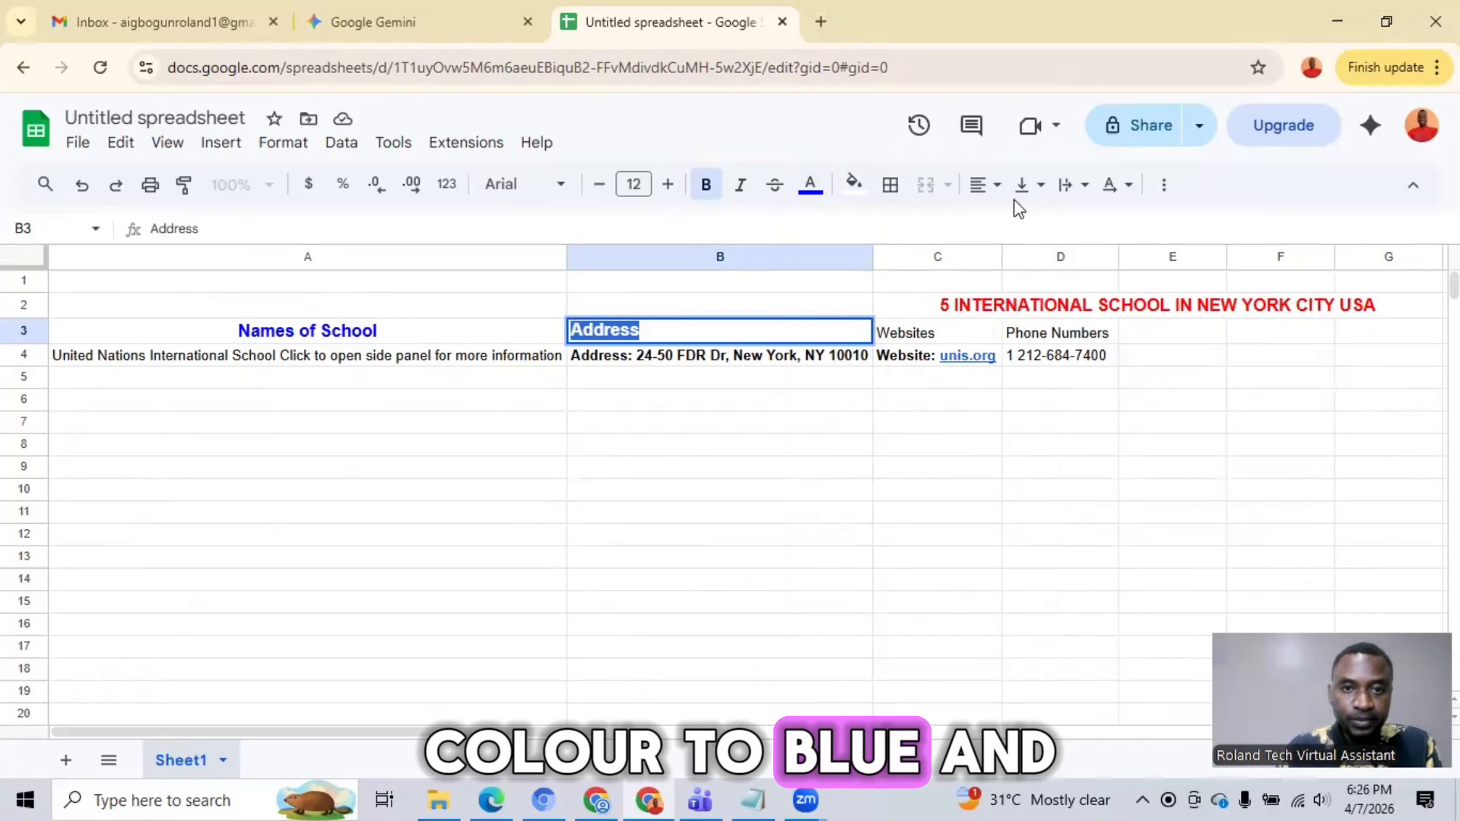
pyautogui.click(991, 190)
pyautogui.click(1018, 228)
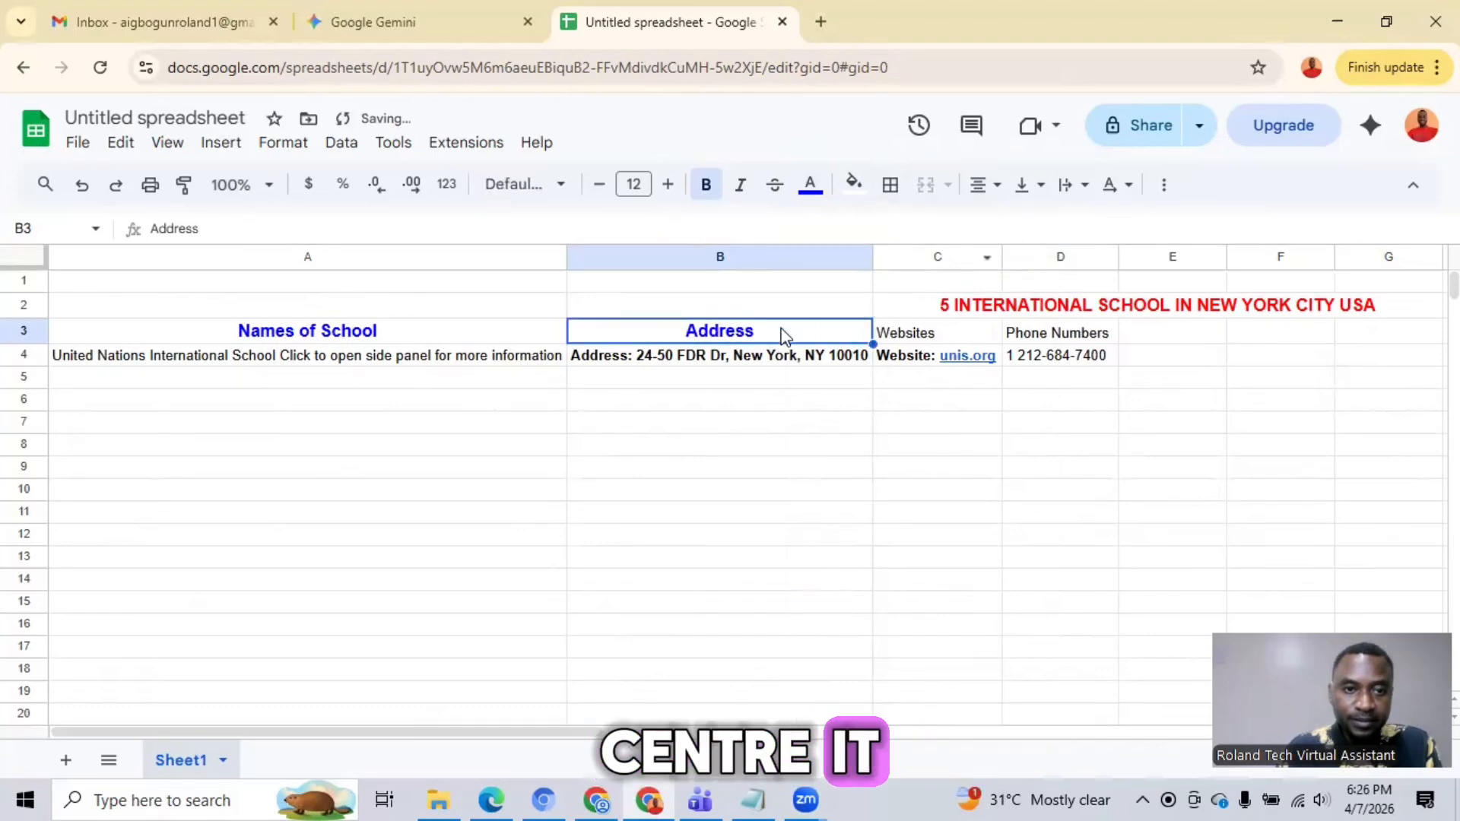
# Step: Format the "Websites" heading in cell C3 as bold, size 12, blue and centred
pyautogui.click(945, 331)
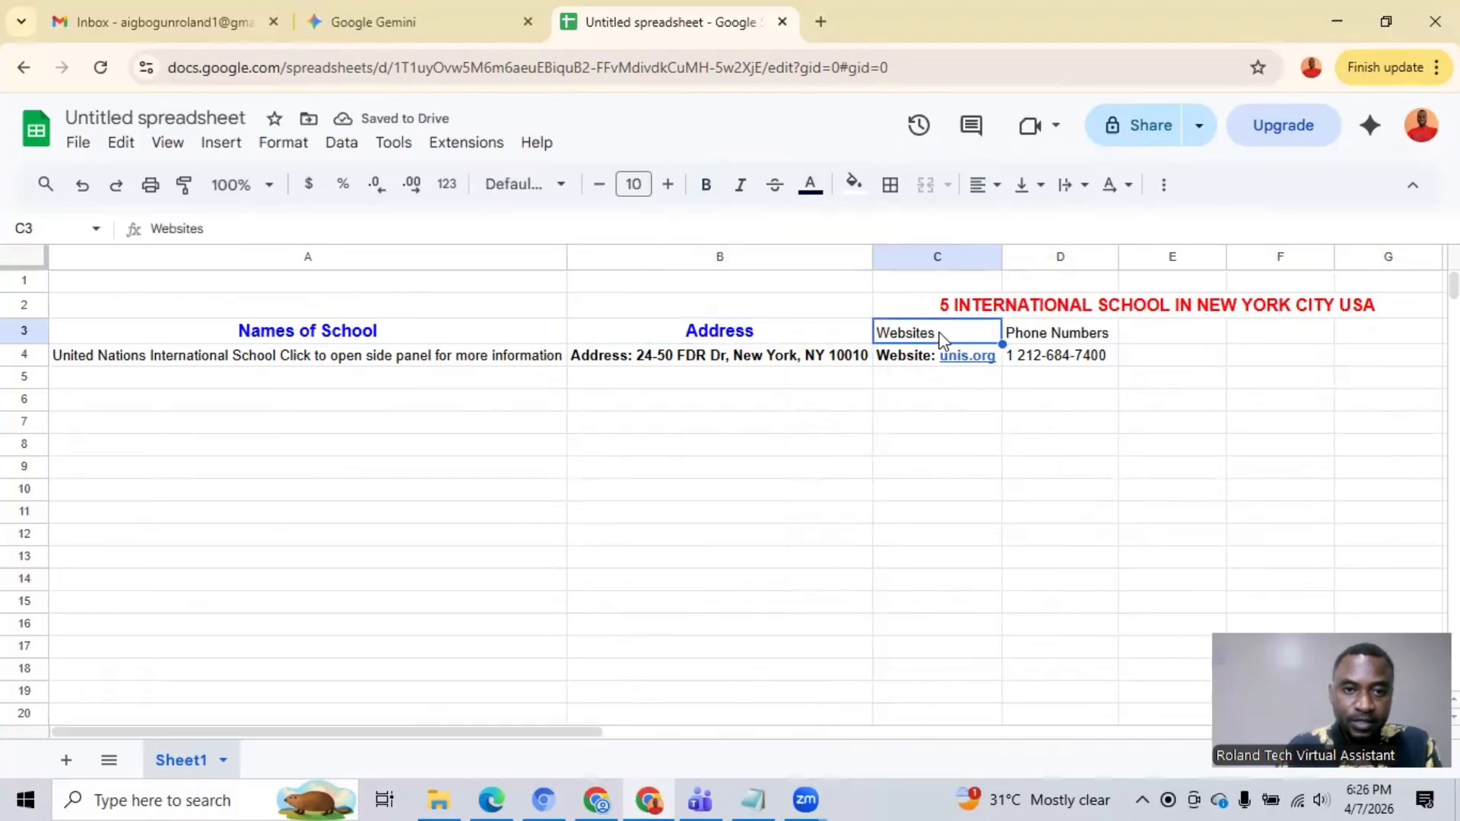
pyautogui.doubleClick(934, 332)
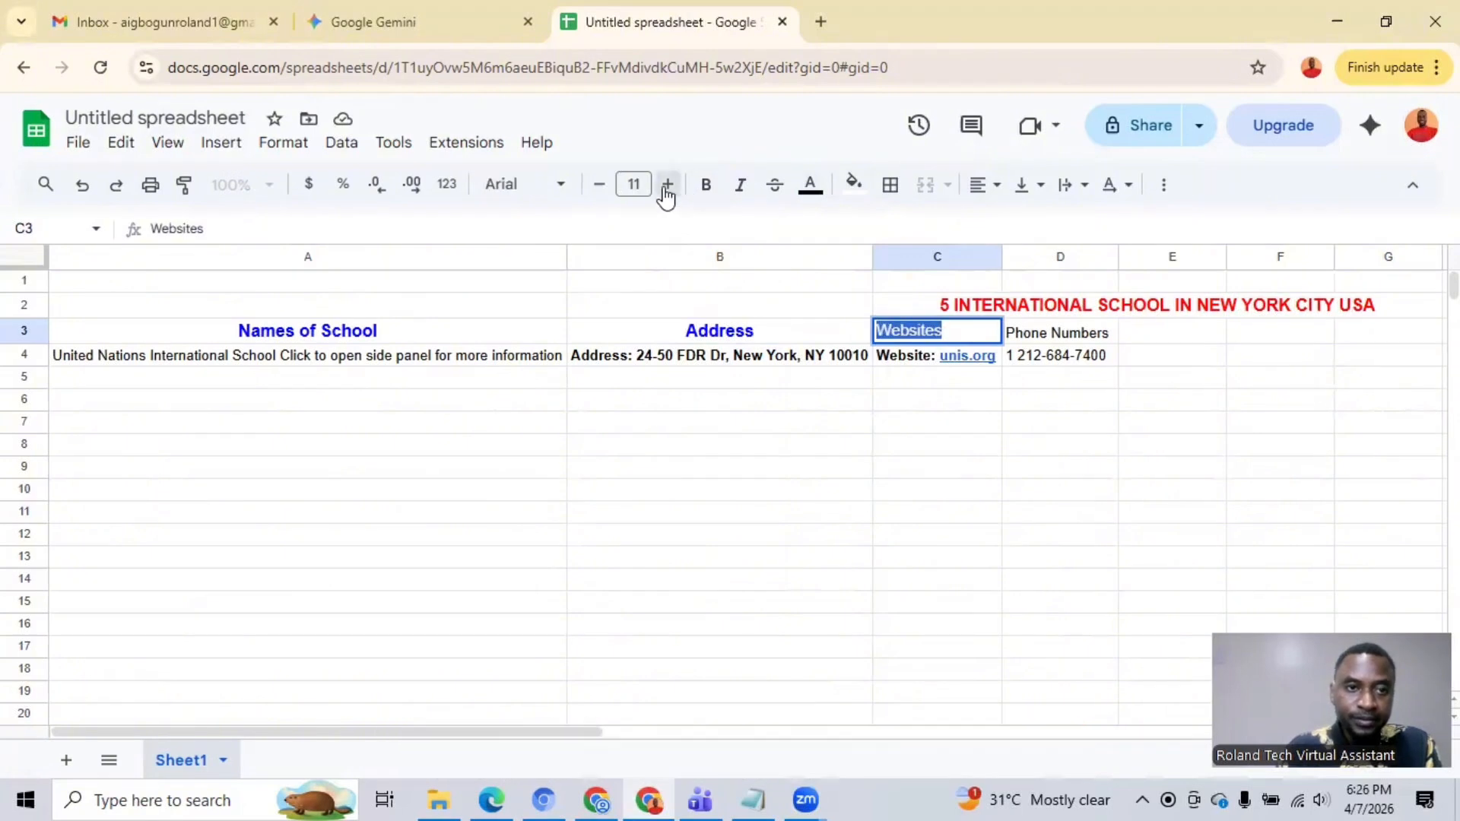
pyautogui.click(706, 192)
pyautogui.click(810, 184)
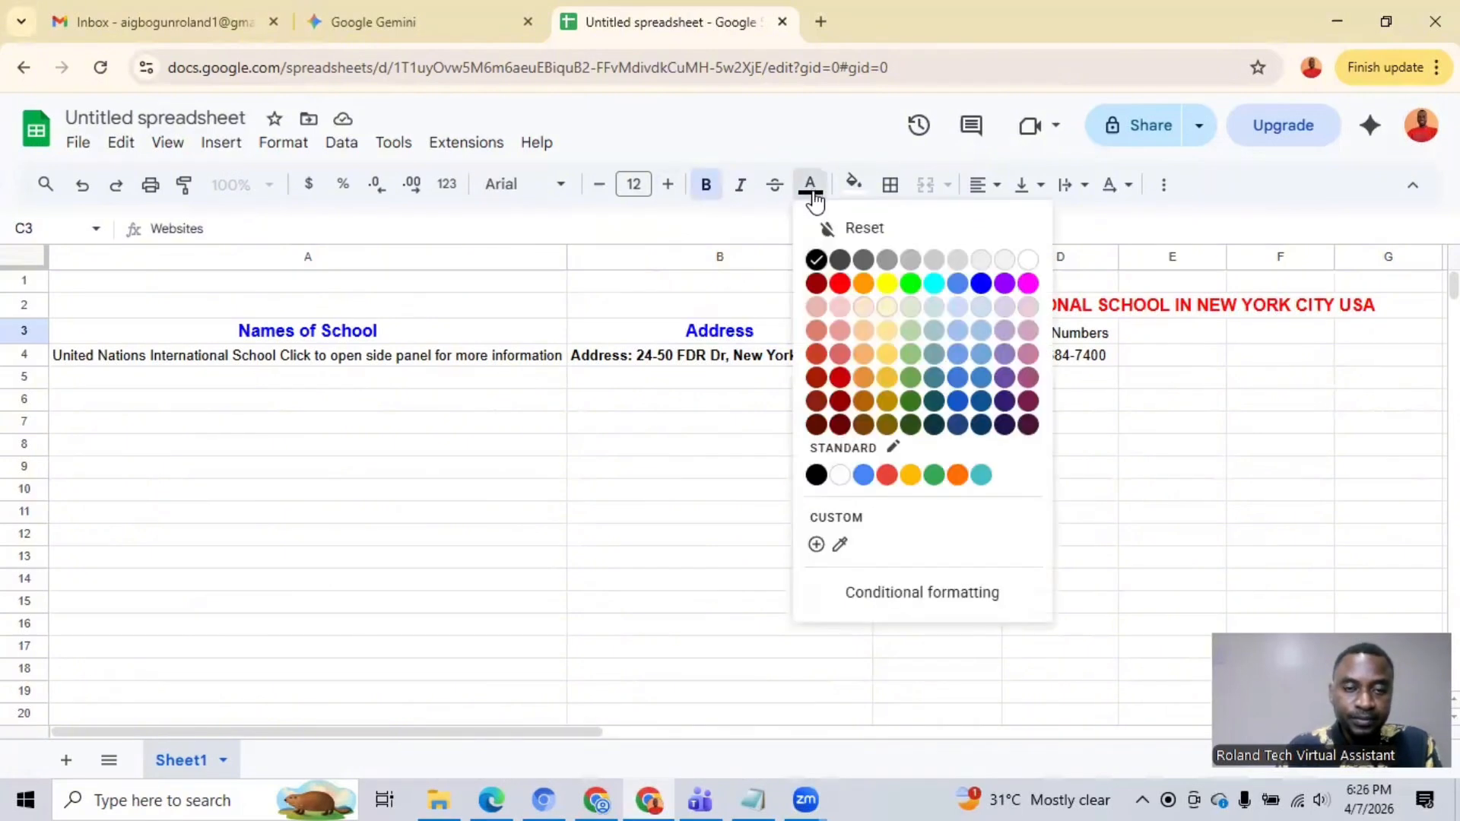
pyautogui.click(977, 284)
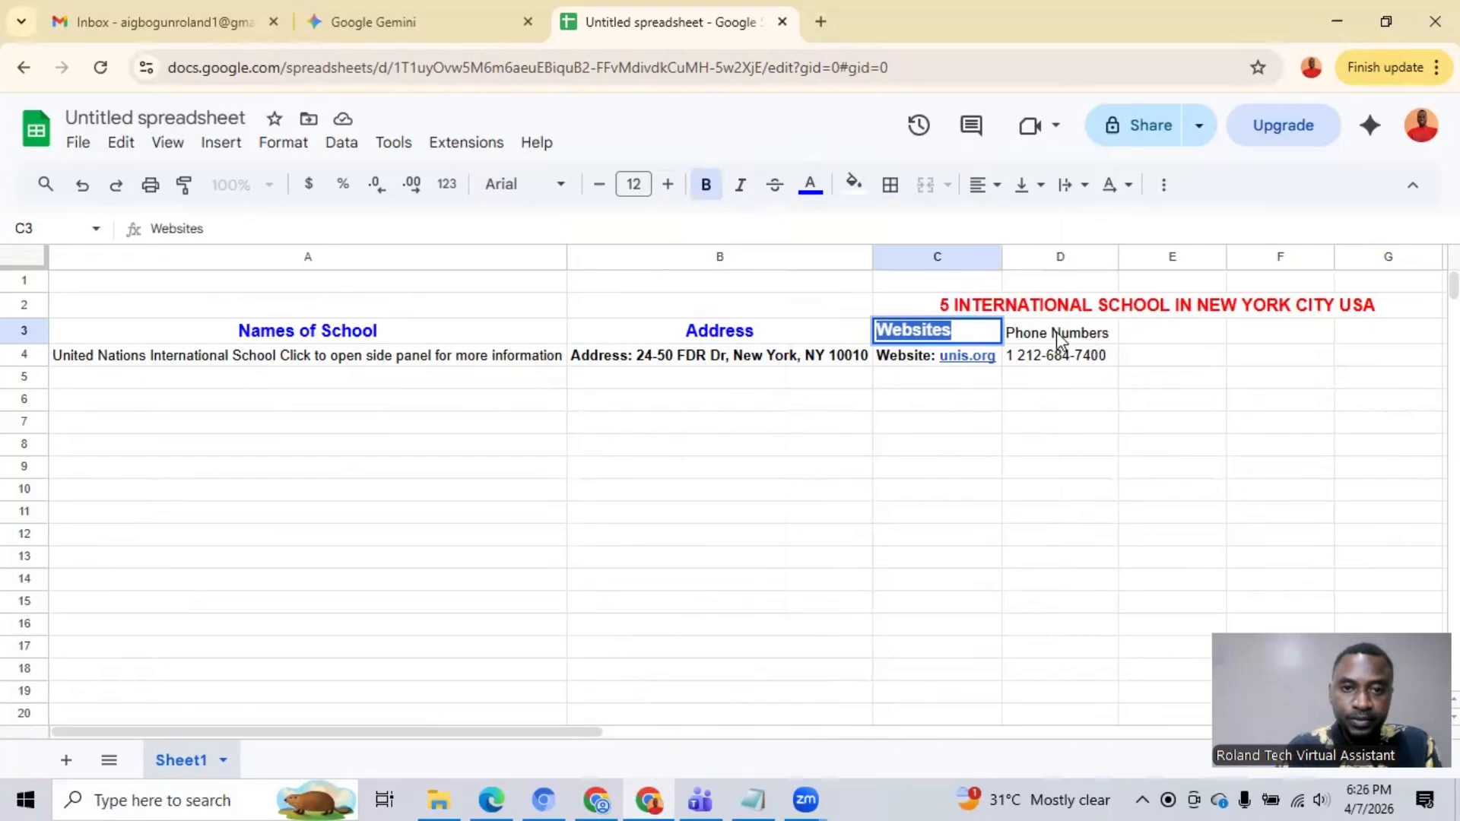
pyautogui.click(989, 185)
pyautogui.click(1020, 223)
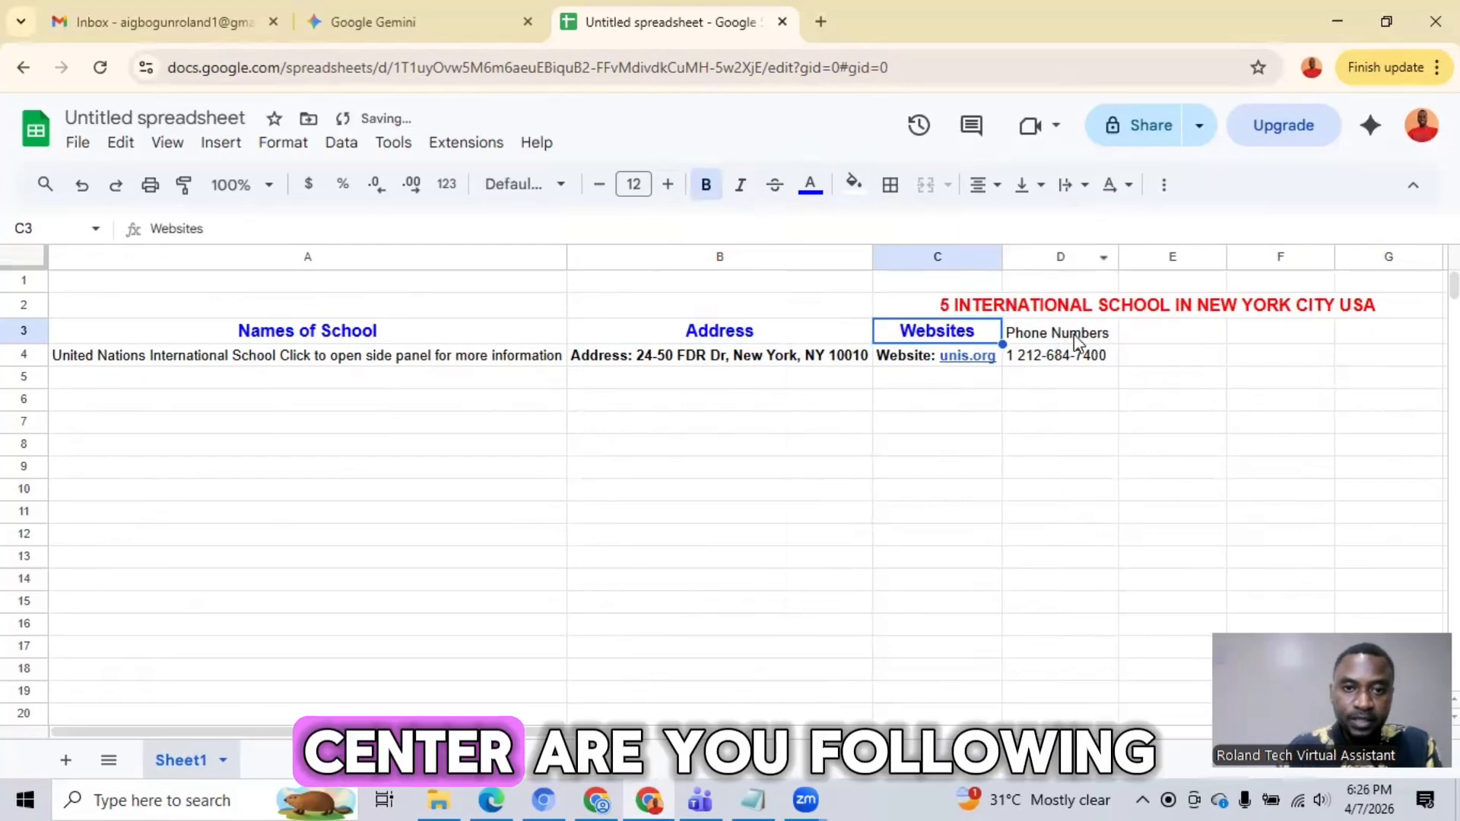
# Step: Format the "Phone Numbers" heading in cell D3 as bold, size 12, blue and centred
pyautogui.click(1056, 335)
pyautogui.doubleClick(1107, 329)
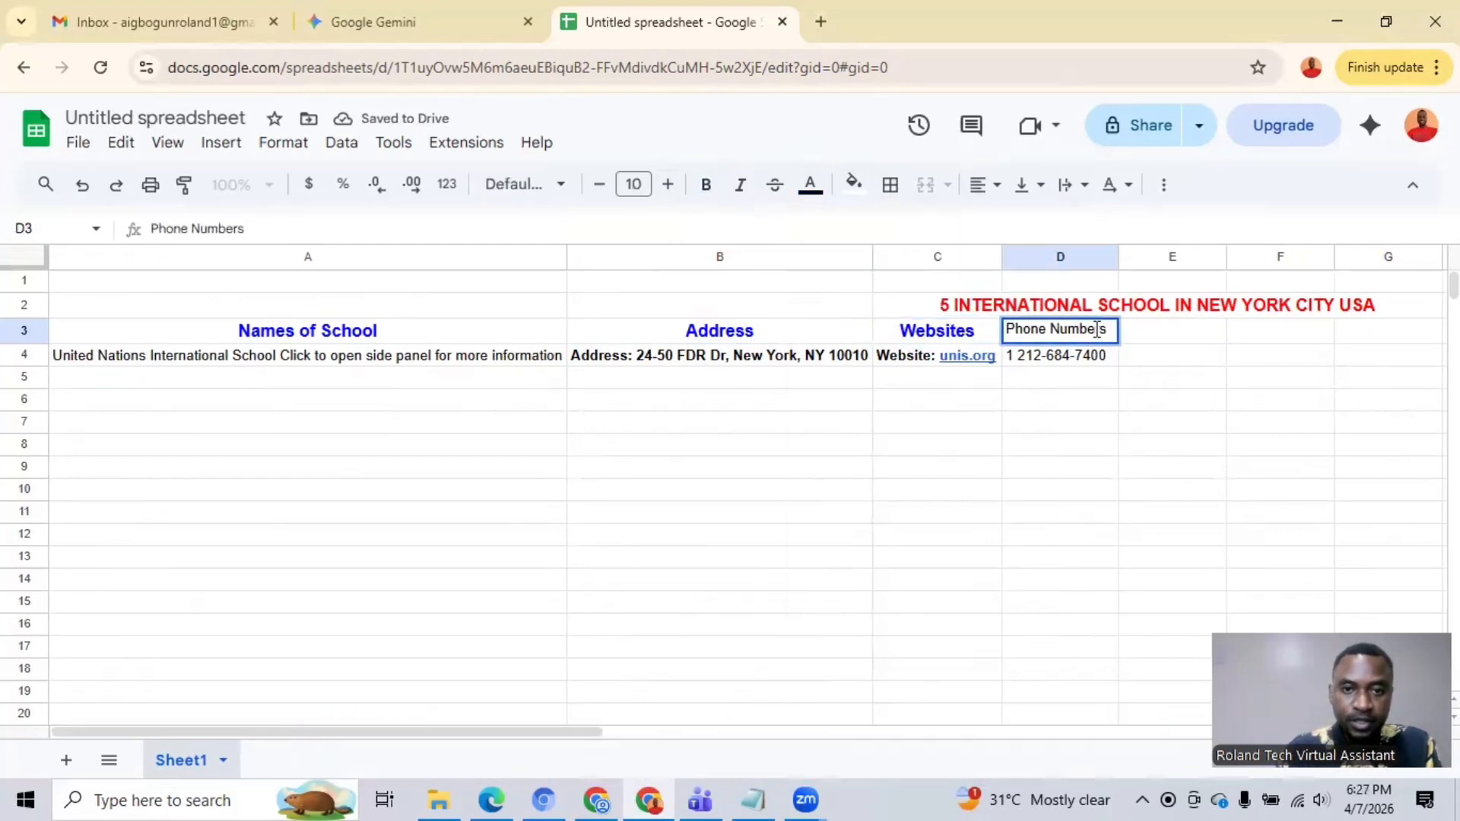
pyautogui.moveTo(1106, 330); pyautogui.dragTo(969, 336)
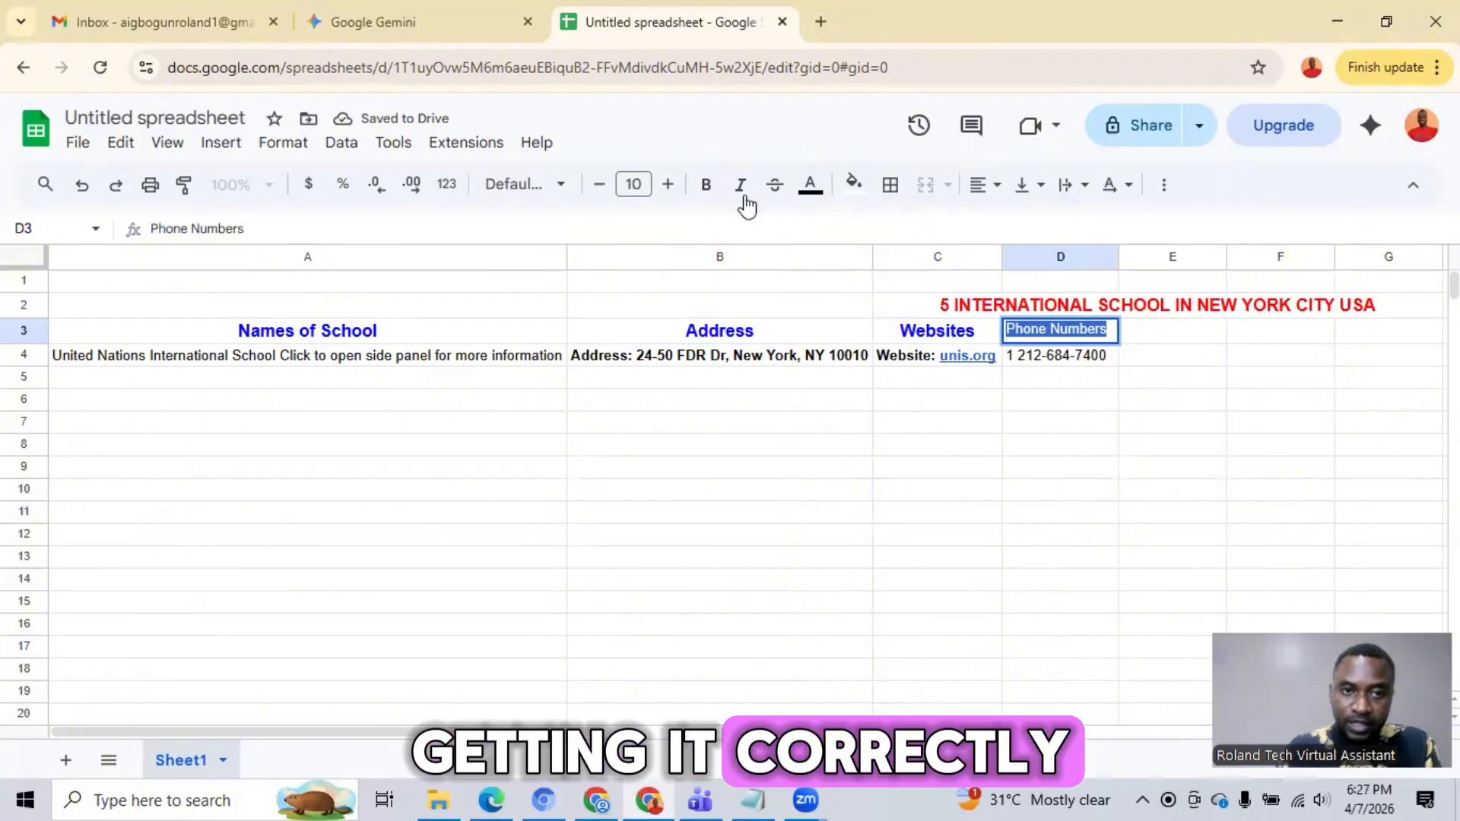
pyautogui.click(667, 190)
pyautogui.click(669, 192)
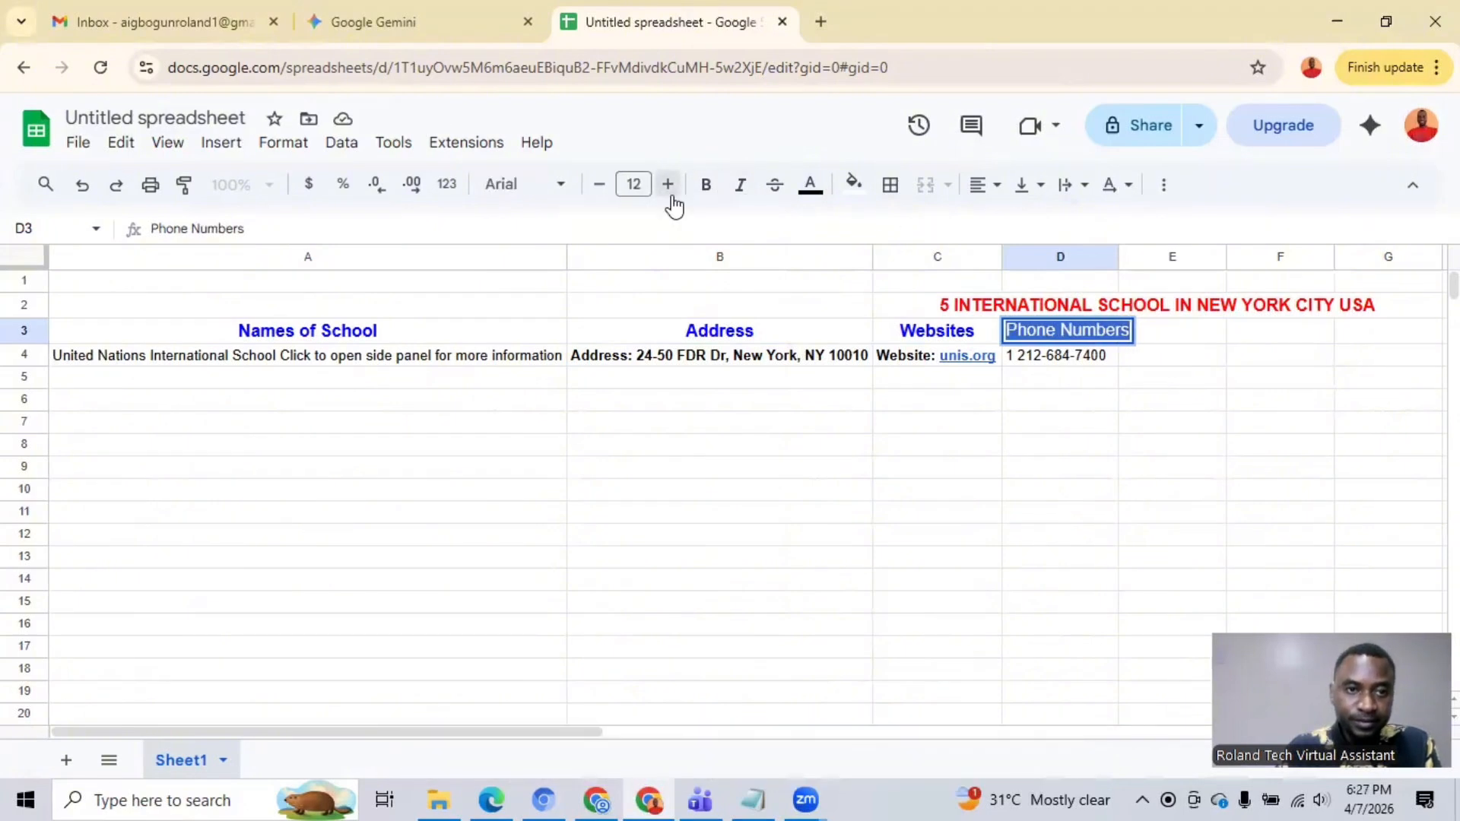
pyautogui.click(706, 191)
pyautogui.click(811, 187)
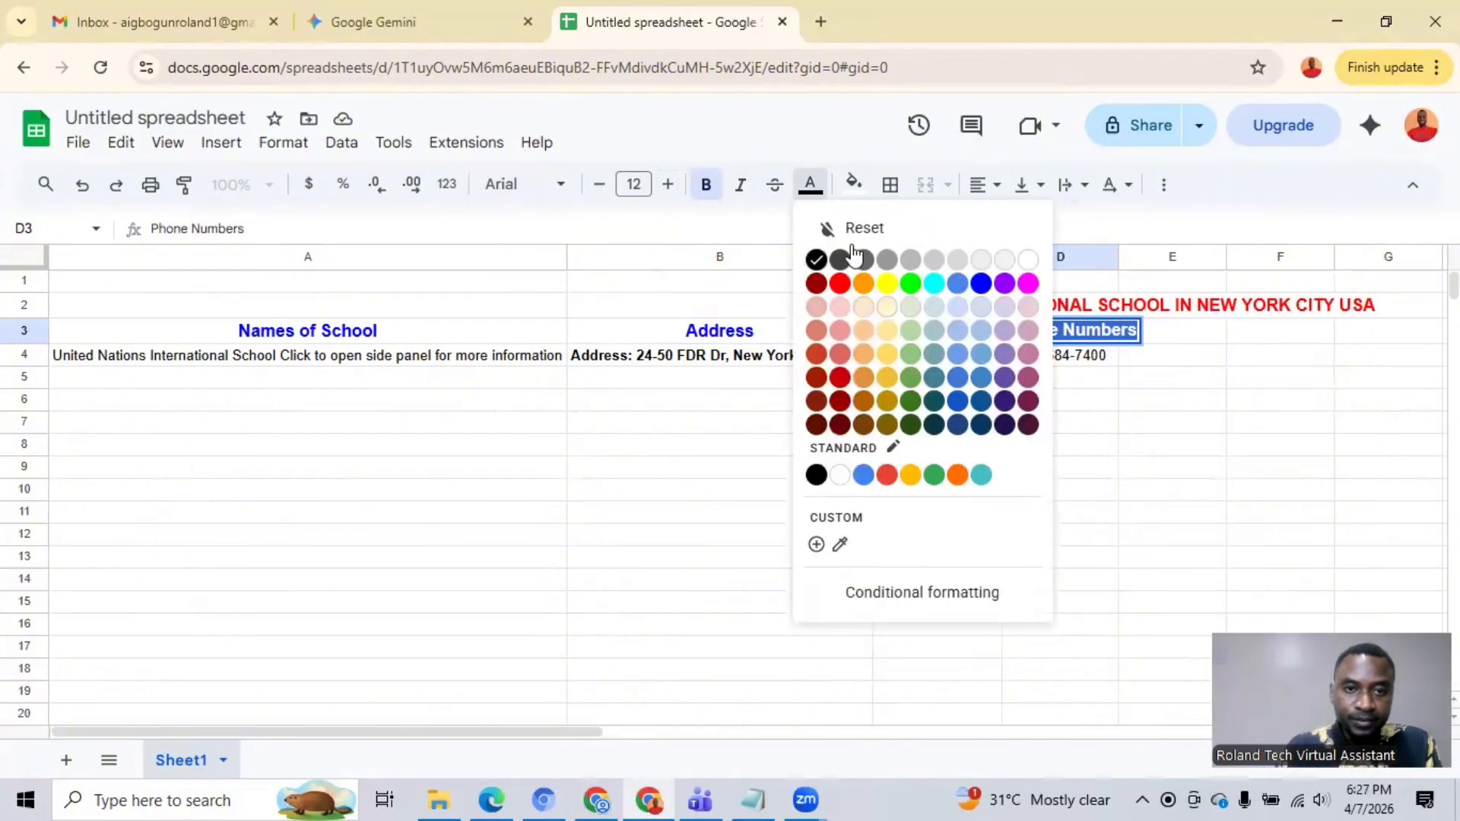
pyautogui.click(981, 285)
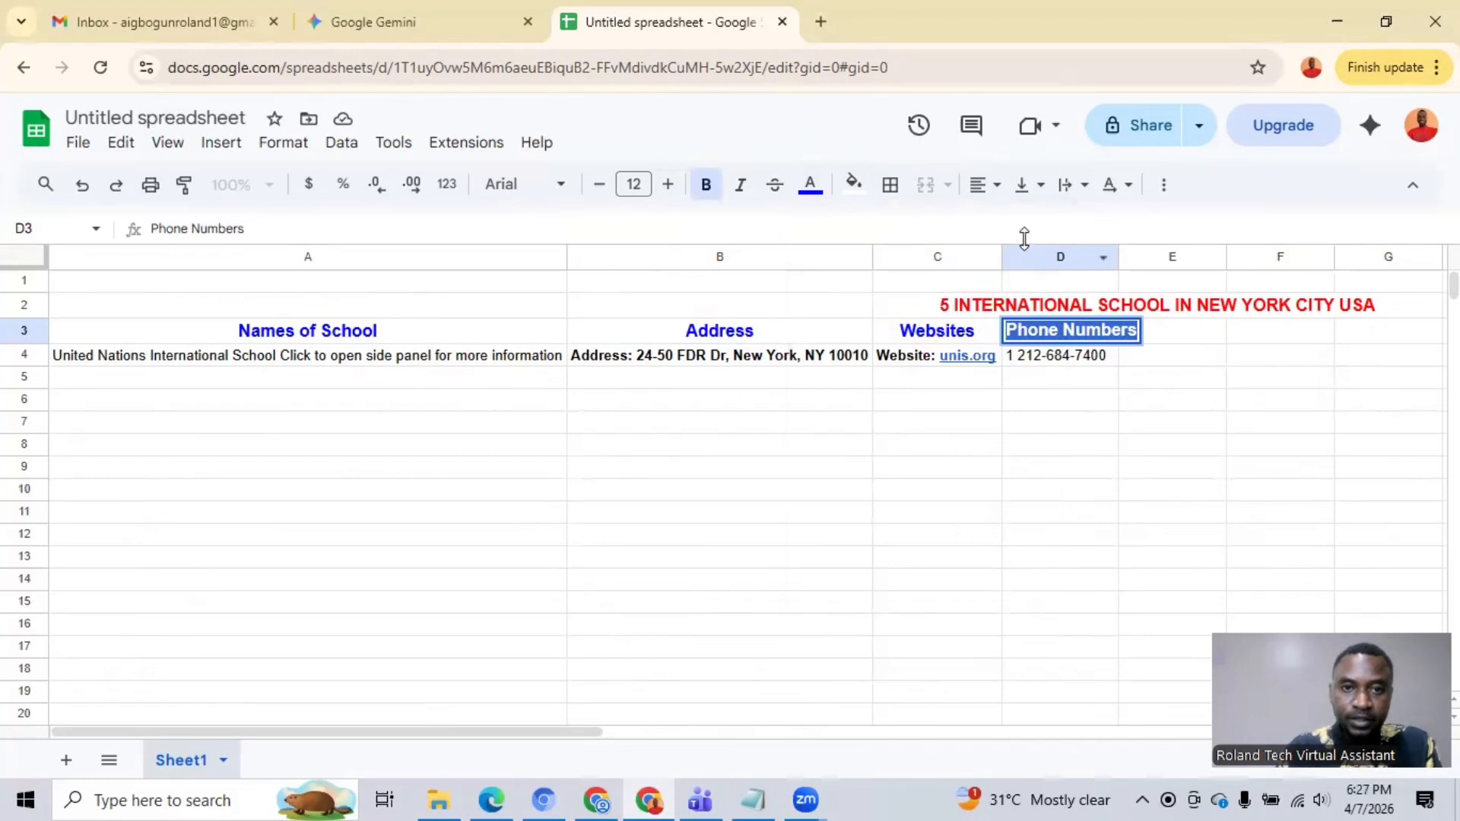
pyautogui.click(994, 200)
pyautogui.click(1014, 228)
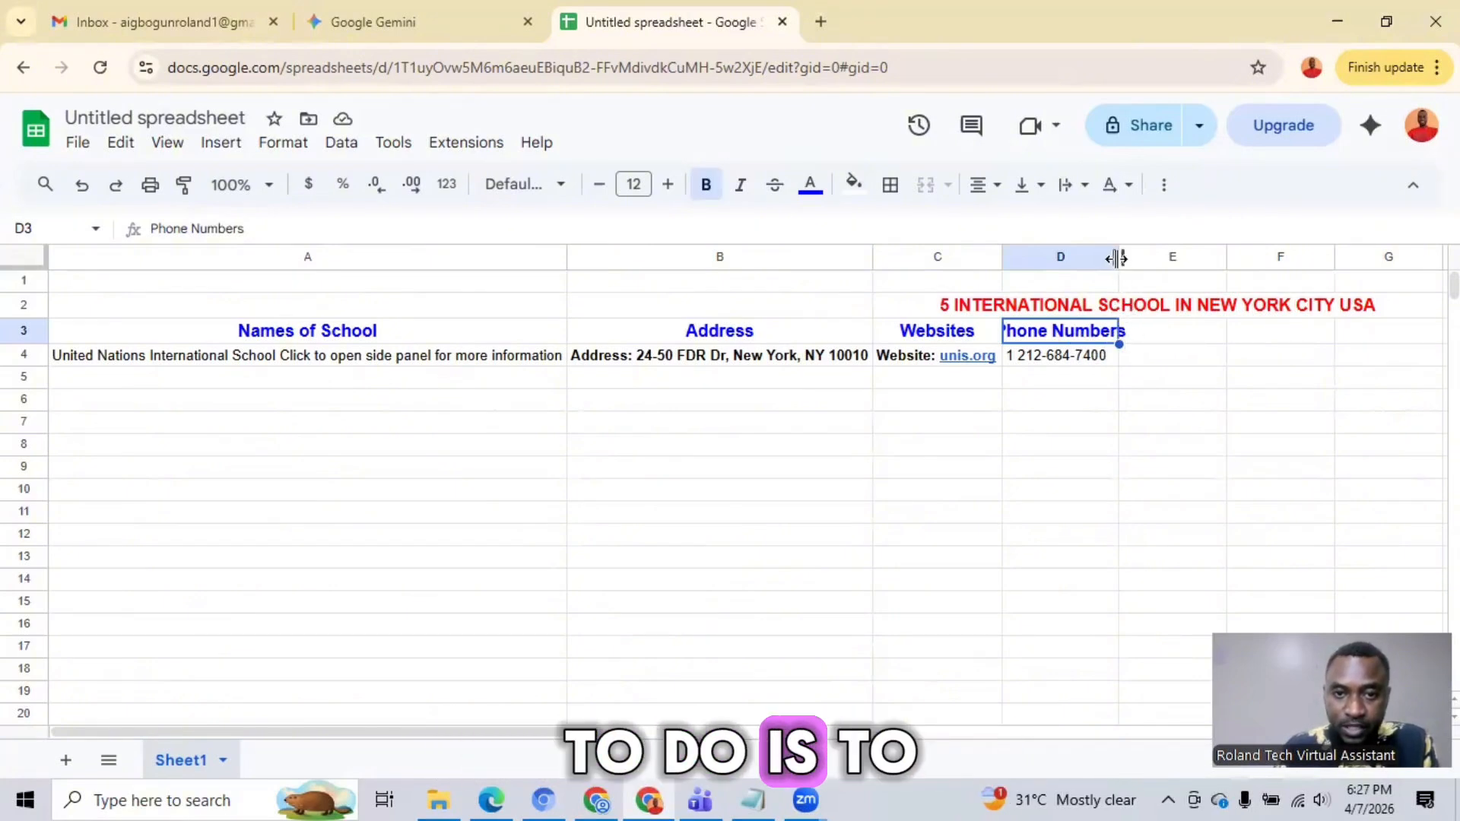
# Step: Widen column D so the whole "Phone Numbers" heading fits inside its cell
pyautogui.moveTo(1120, 259); pyautogui.dragTo(1151, 258)
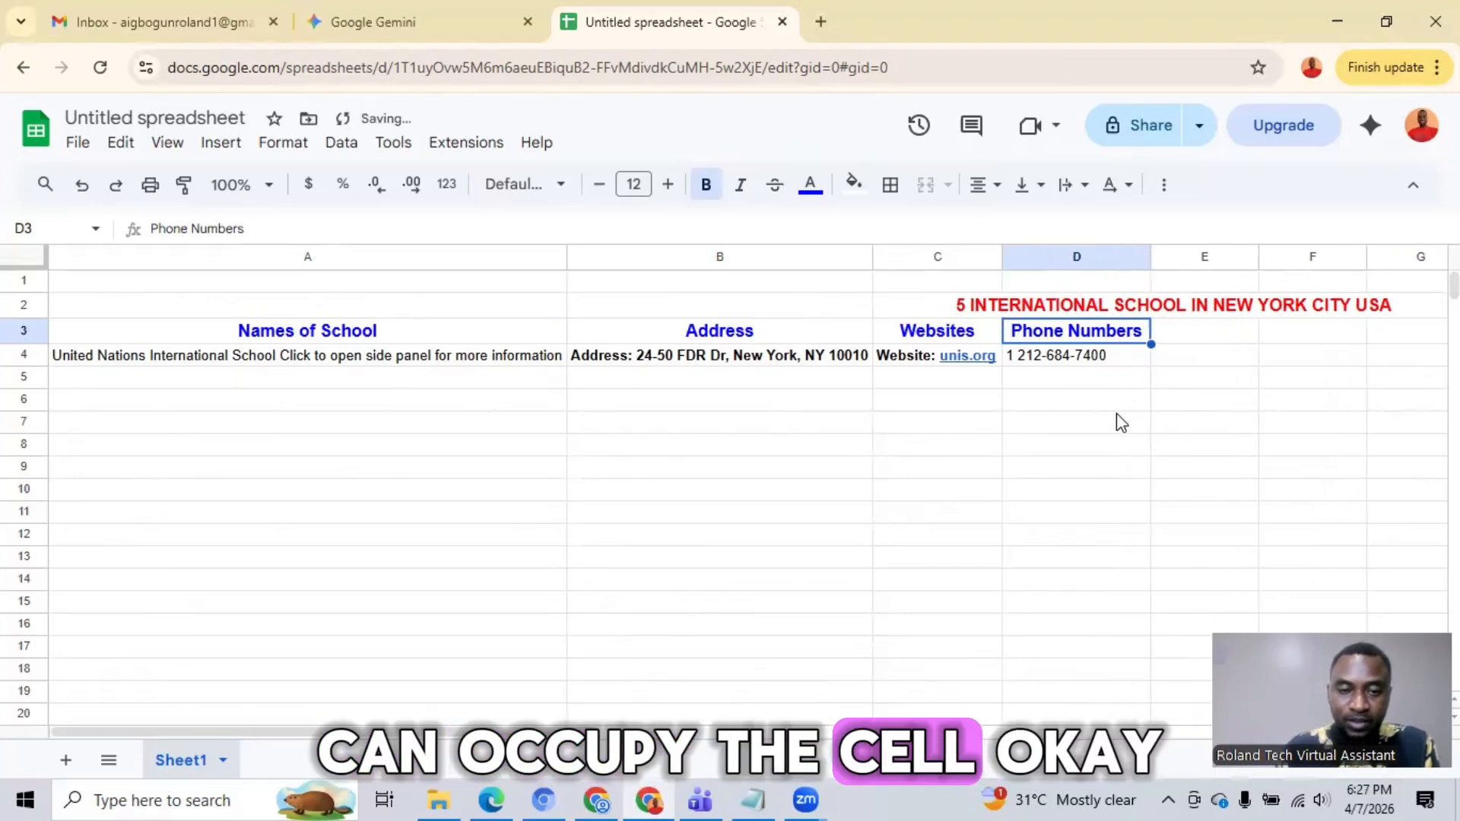
pyautogui.click(1198, 337)
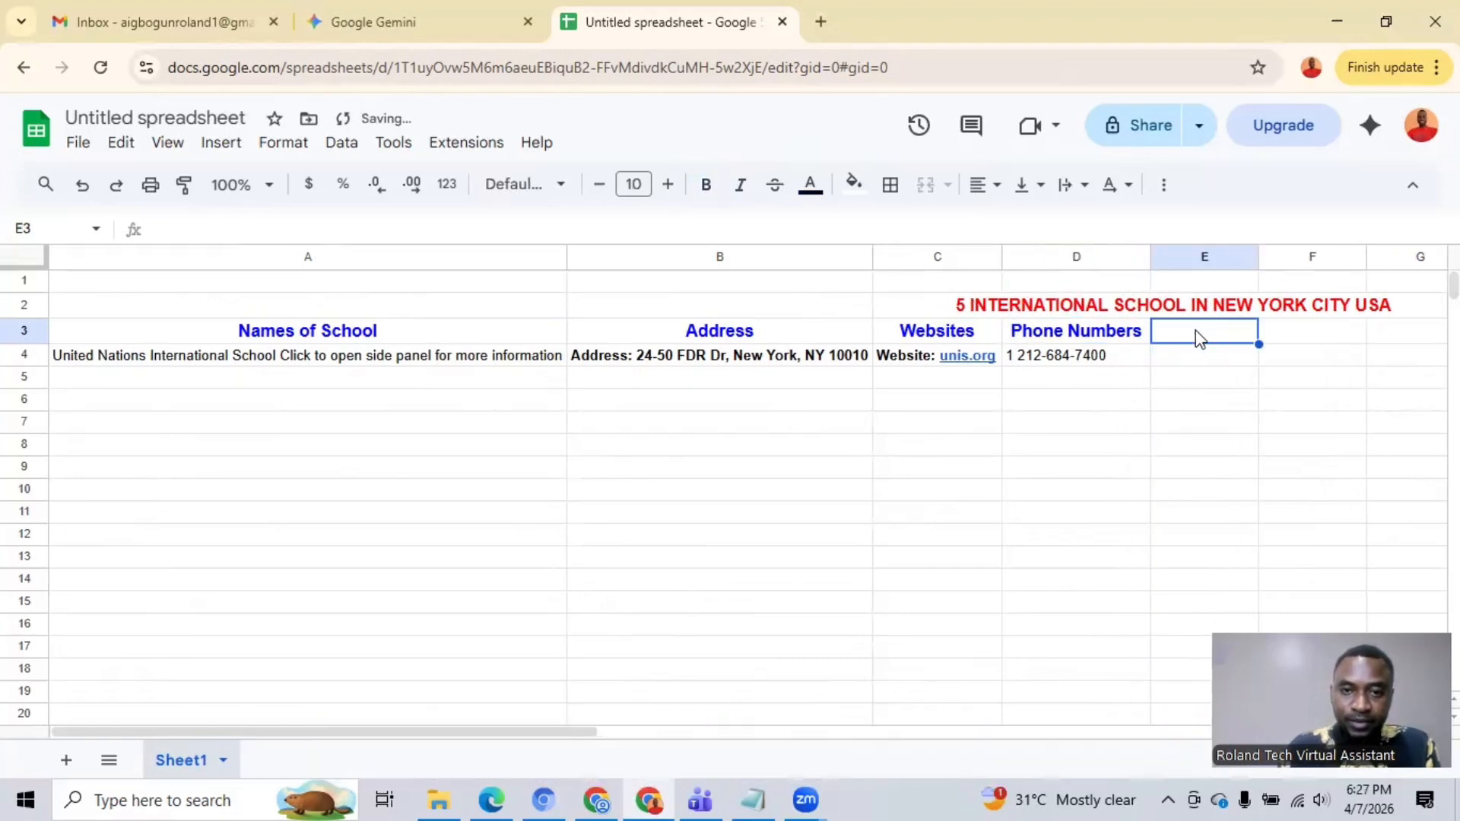
pyautogui.click(1069, 331)
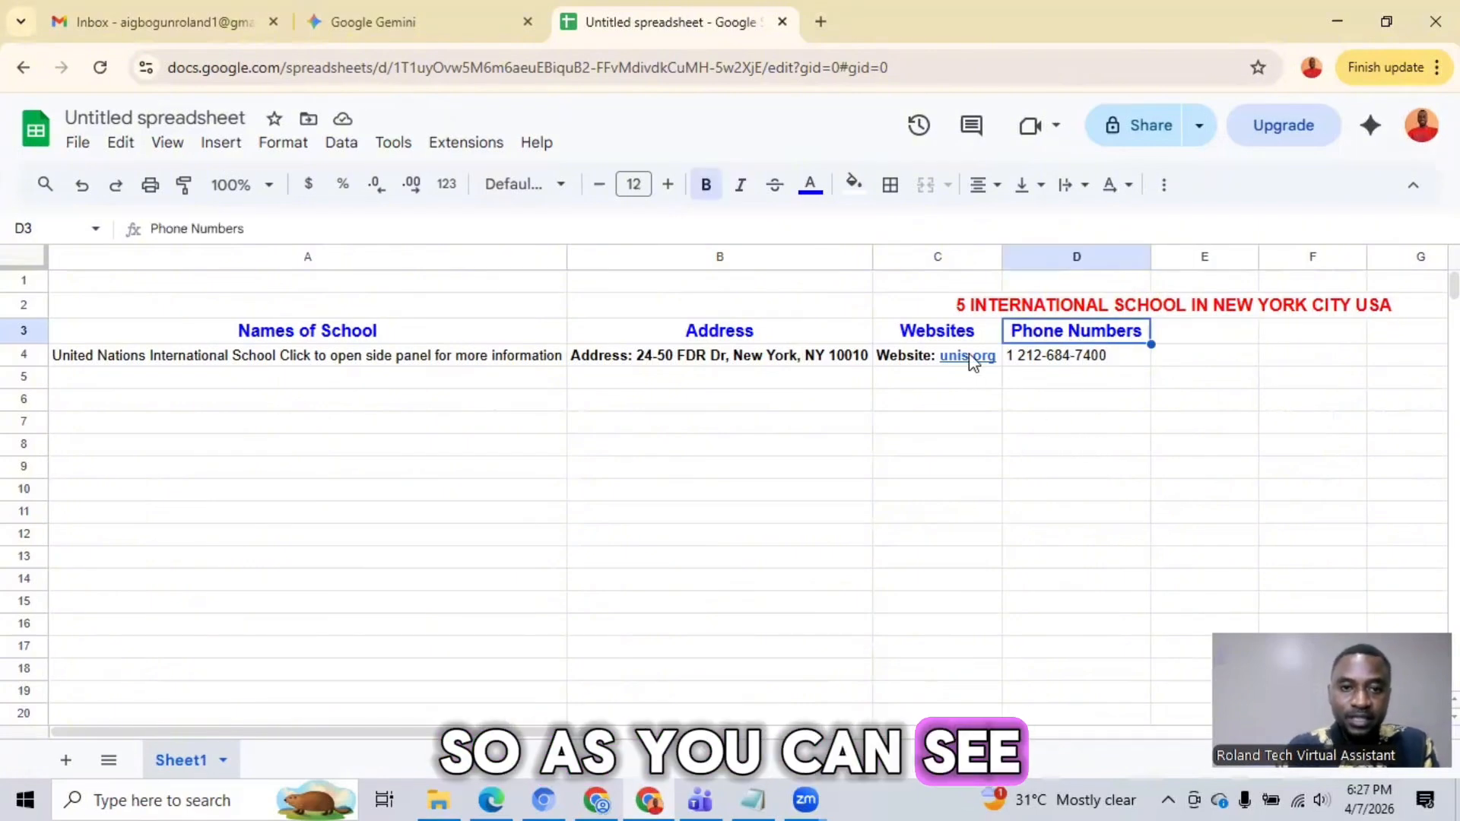